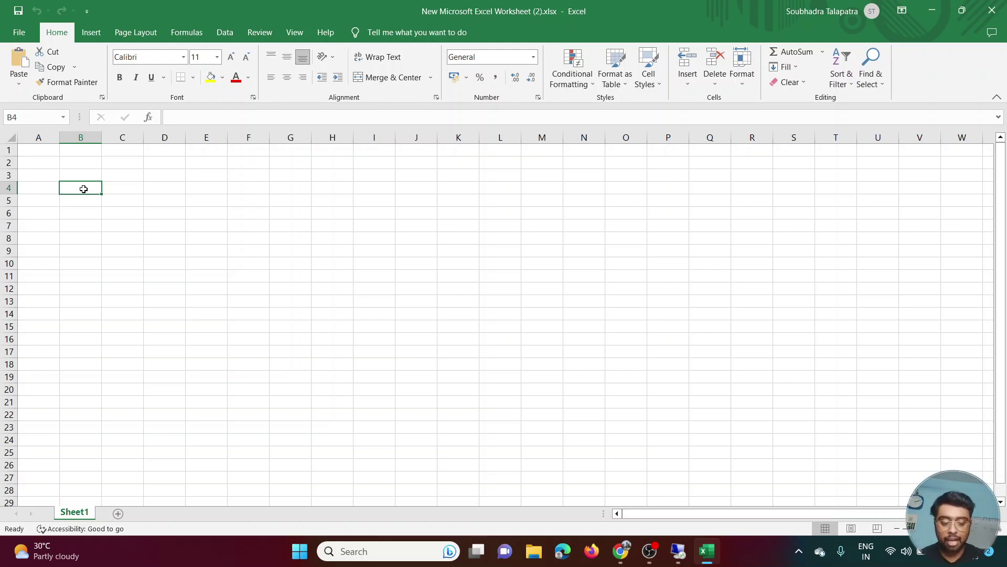
# Step: List Cust1 through Cust10 in B4:B13 and enter the heading FICA above them in B3
pyautogui.write('Cust1 Cust2 Cust3 Cust4 Cust5 Cust6 Cust7 Cust8 Cust9 Cust10')
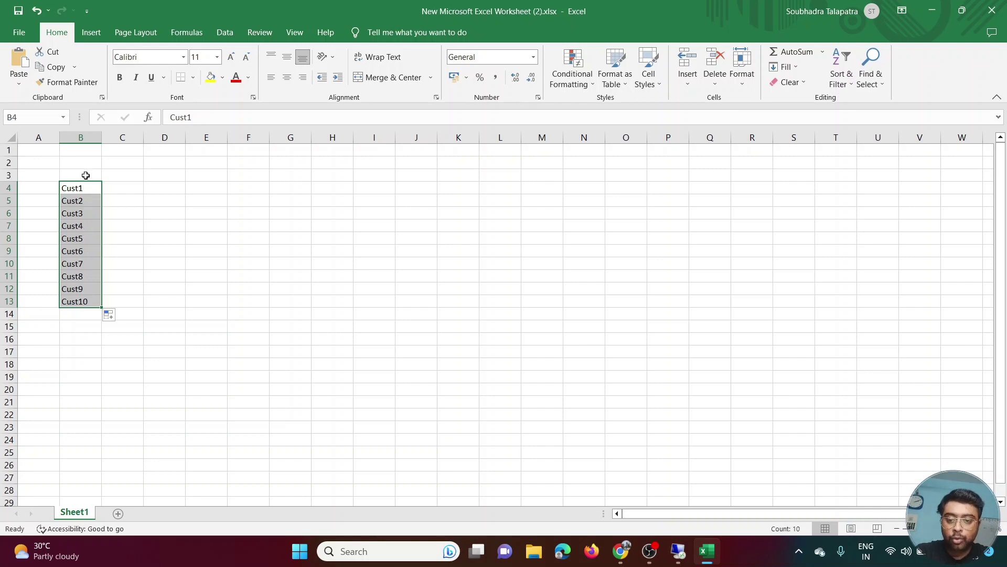
pyautogui.click(82, 175)
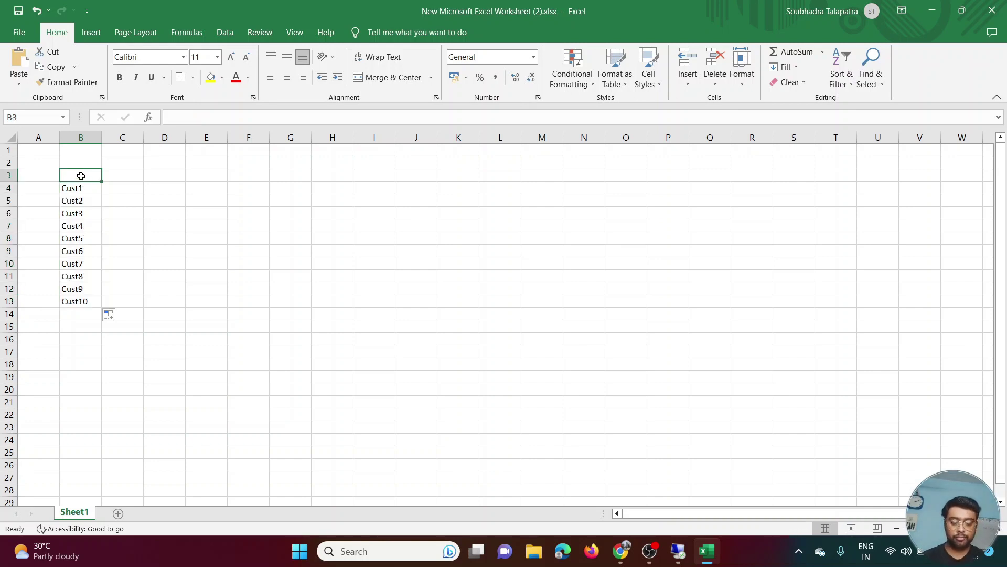
pyautogui.write('FICA')
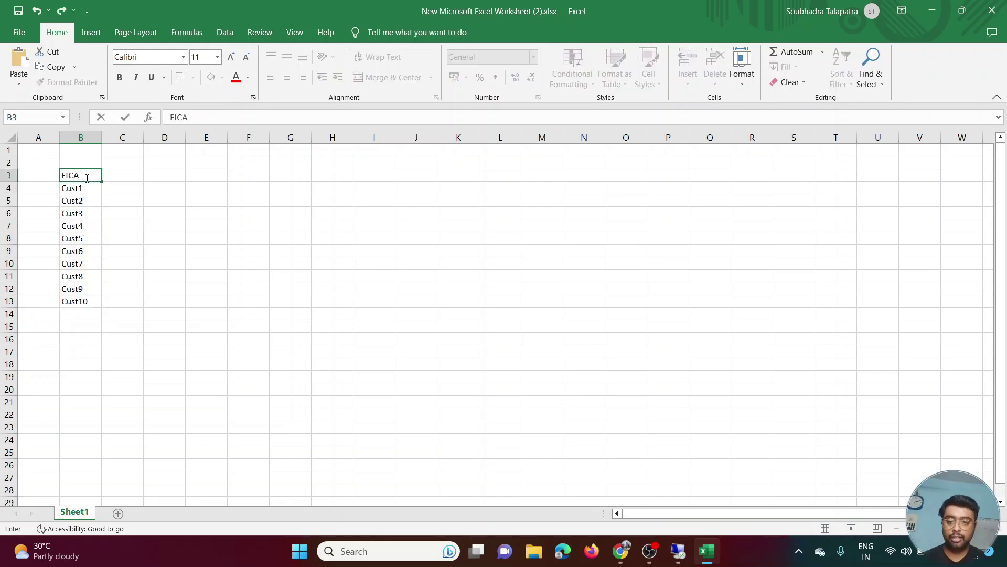
# Step: Enter the heading FICO in D3 and merge and center D4:D13 with wrapped text
pyautogui.click(147, 176)
pyautogui.write('FICO')
pyautogui.moveTo(168, 189); pyautogui.dragTo(156, 298)
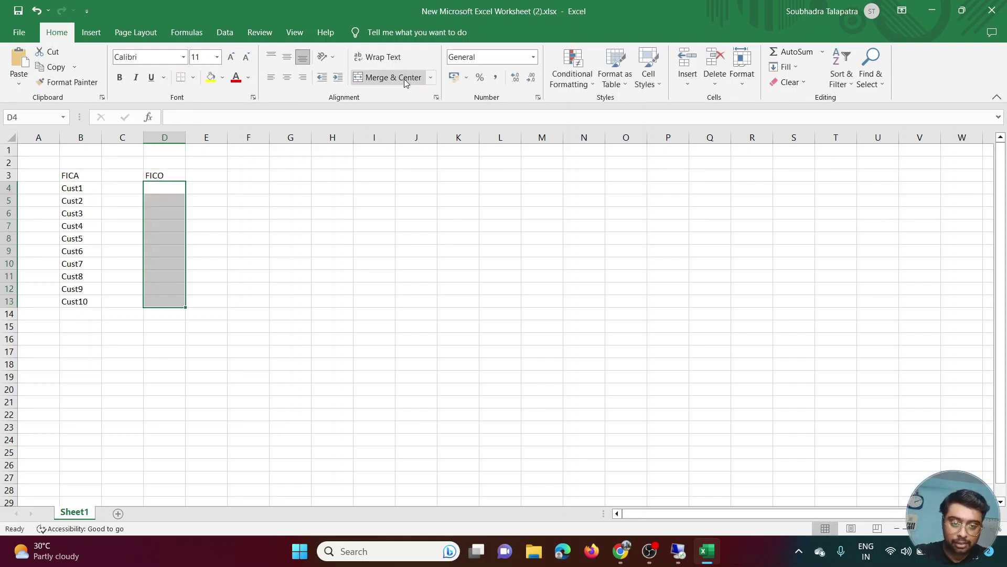
pyautogui.click(379, 57)
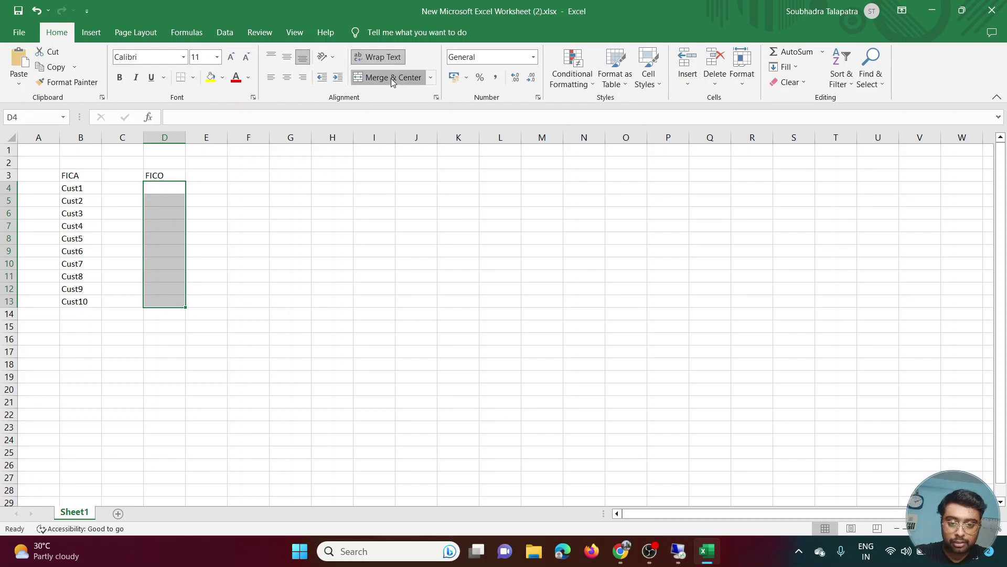
pyautogui.click(391, 78)
# Step: Enter AR Recon GL in the merged cell below FICO and align it vertically to the middle
pyautogui.doubleClick(168, 237)
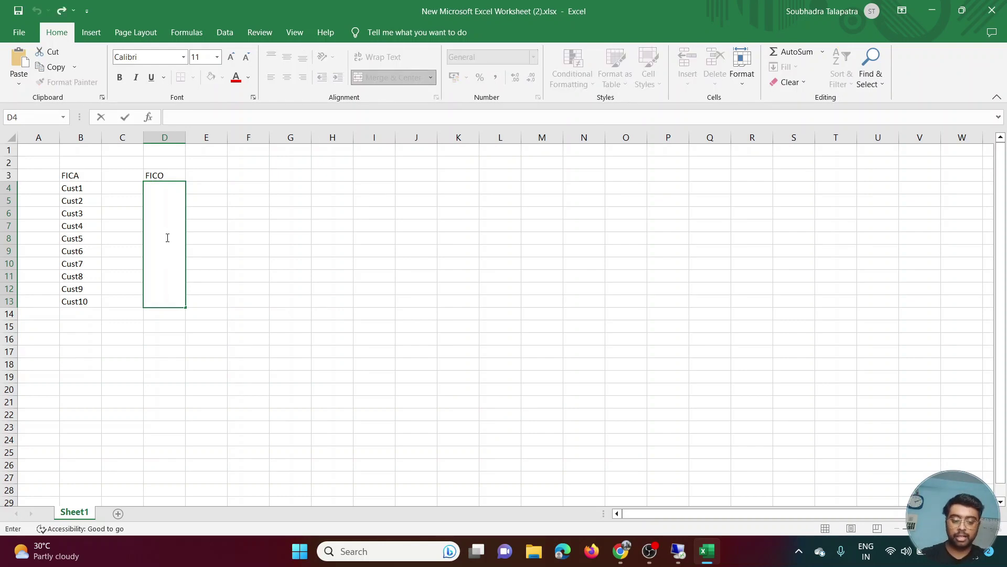
pyautogui.write('AR Recon')
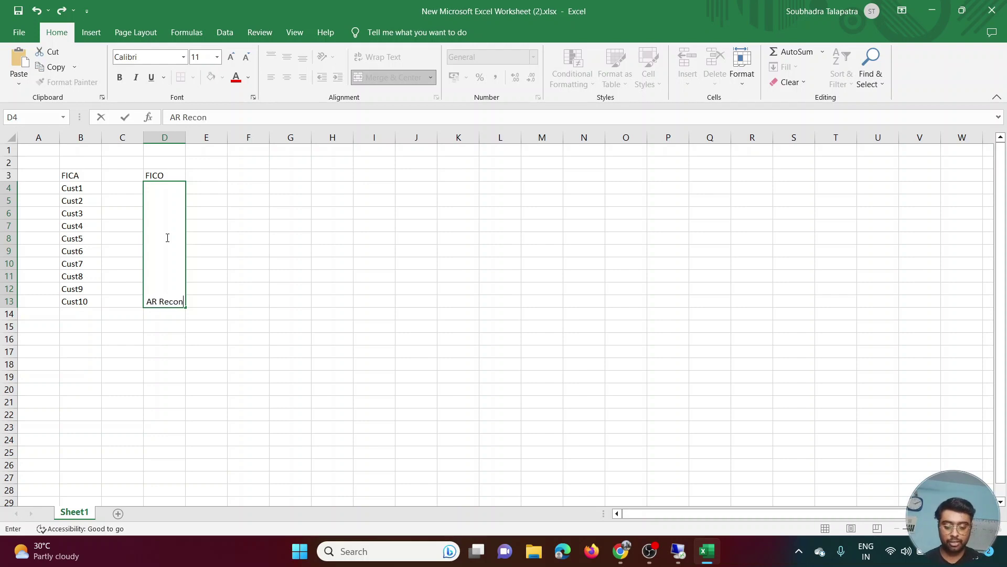
pyautogui.write(' GL')
pyautogui.press('Return')
pyautogui.click(164, 236)
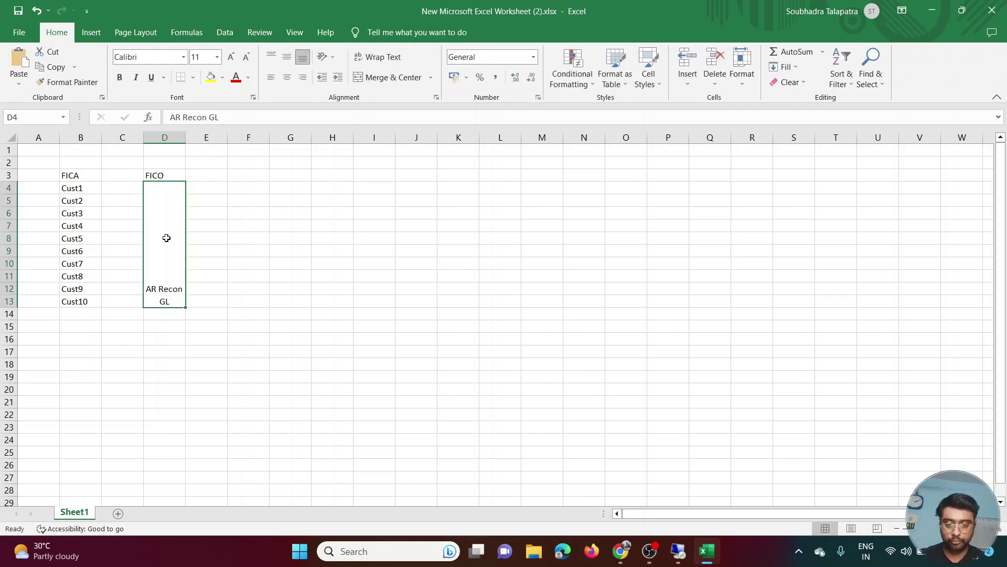
pyautogui.click(288, 57)
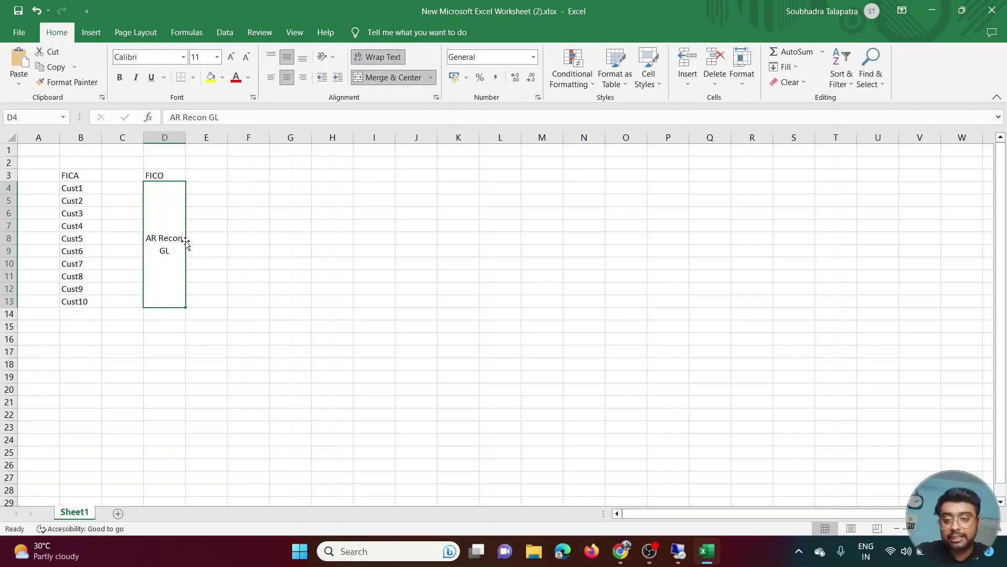
pyautogui.click(71, 184)
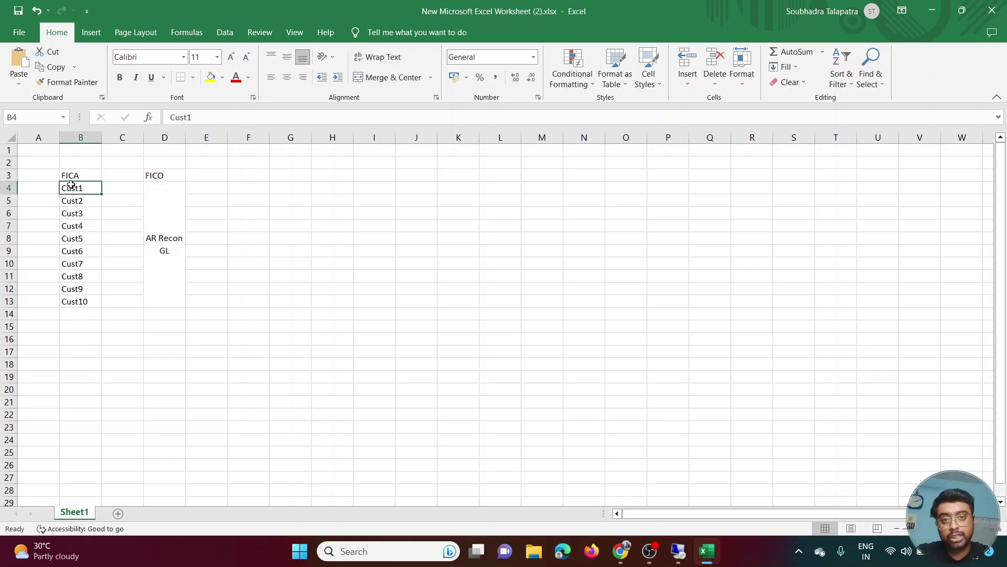
pyautogui.click(76, 203)
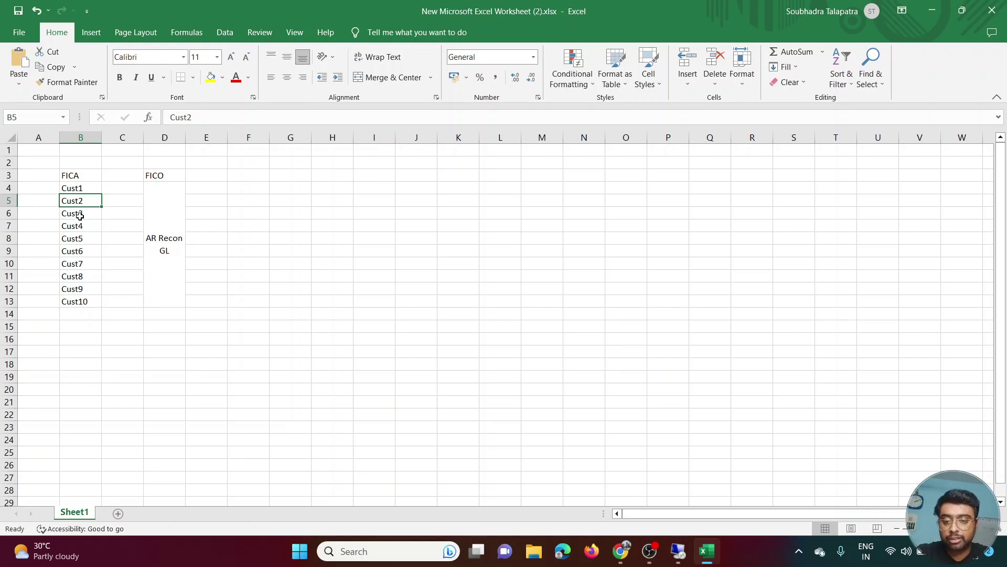
pyautogui.click(80, 214)
pyautogui.doubleClick(81, 214)
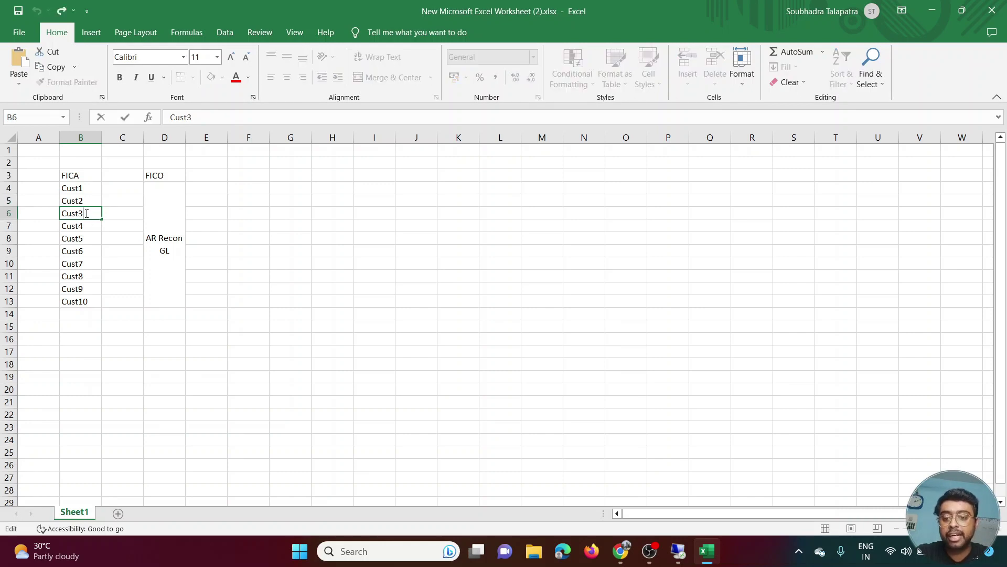
pyautogui.click(87, 225)
pyautogui.moveTo(87, 214); pyautogui.dragTo(74, 298)
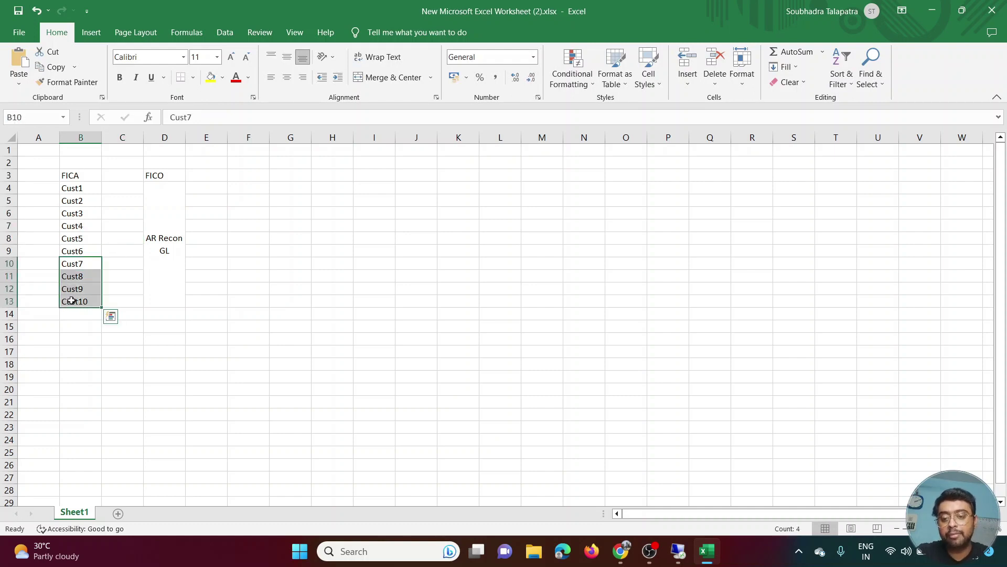
pyautogui.click(162, 211)
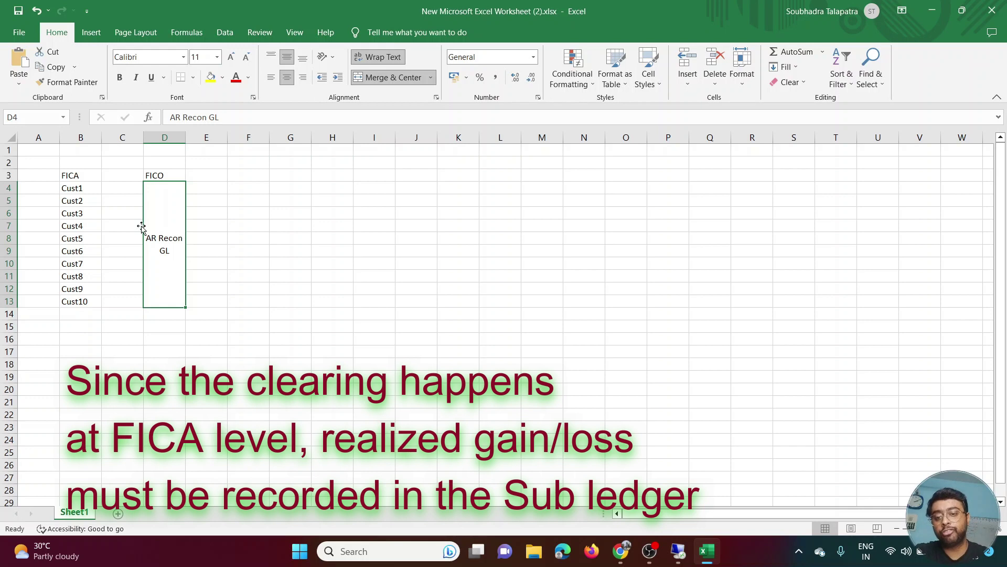
pyautogui.moveTo(83, 177); pyautogui.dragTo(62, 300)
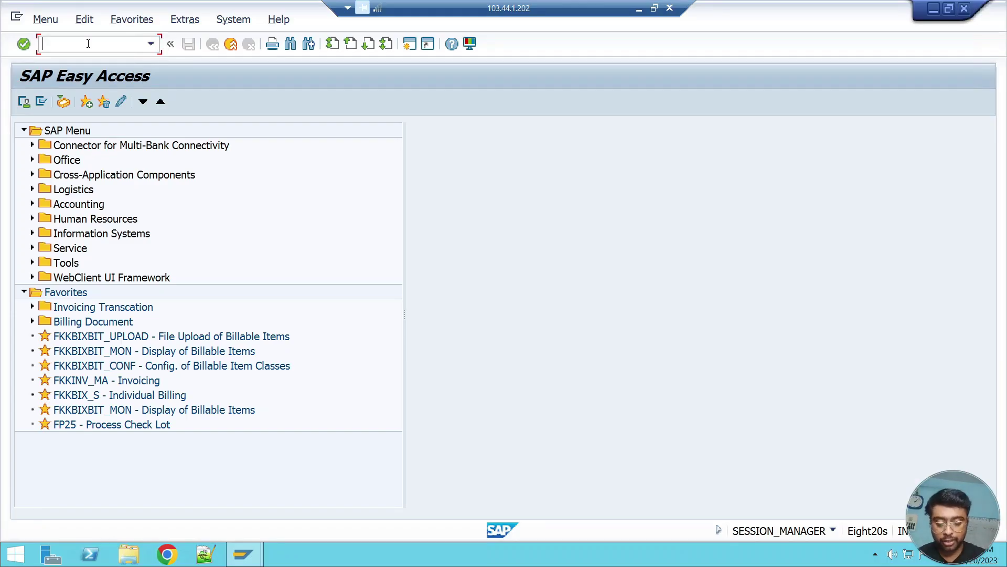
# Step: In SAP, run transaction OBY6 and view the currency in the global data of company code 2409
pyautogui.write('oby6')
pyautogui.press('Return')
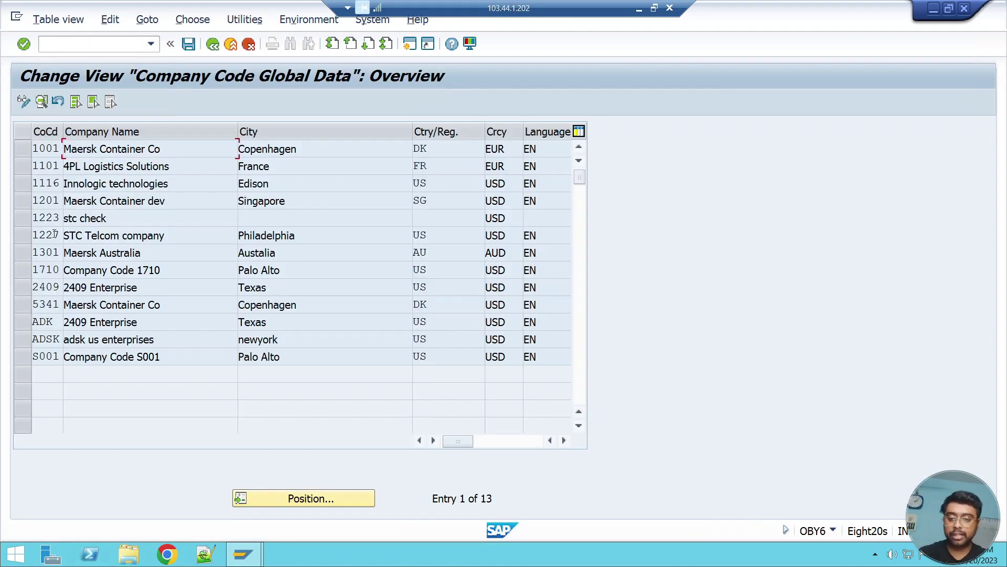
pyautogui.click(23, 287)
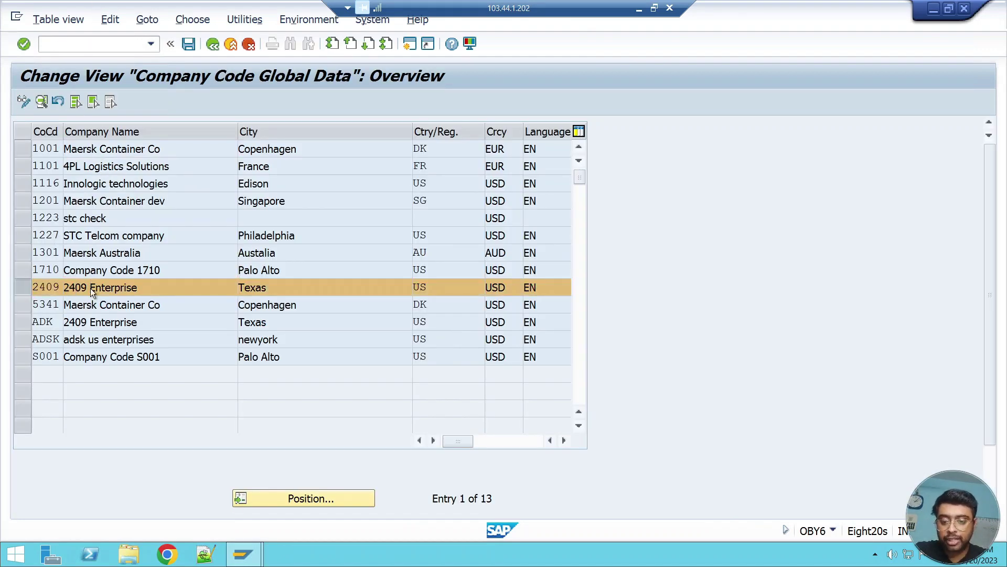
pyautogui.doubleClick(91, 288)
pyautogui.click(335, 149)
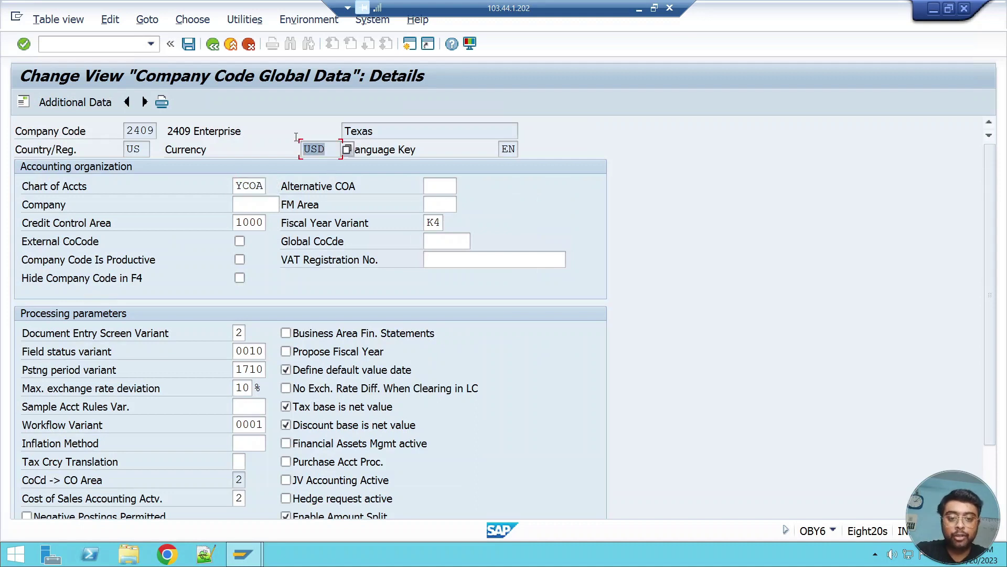
pyautogui.press('Home')
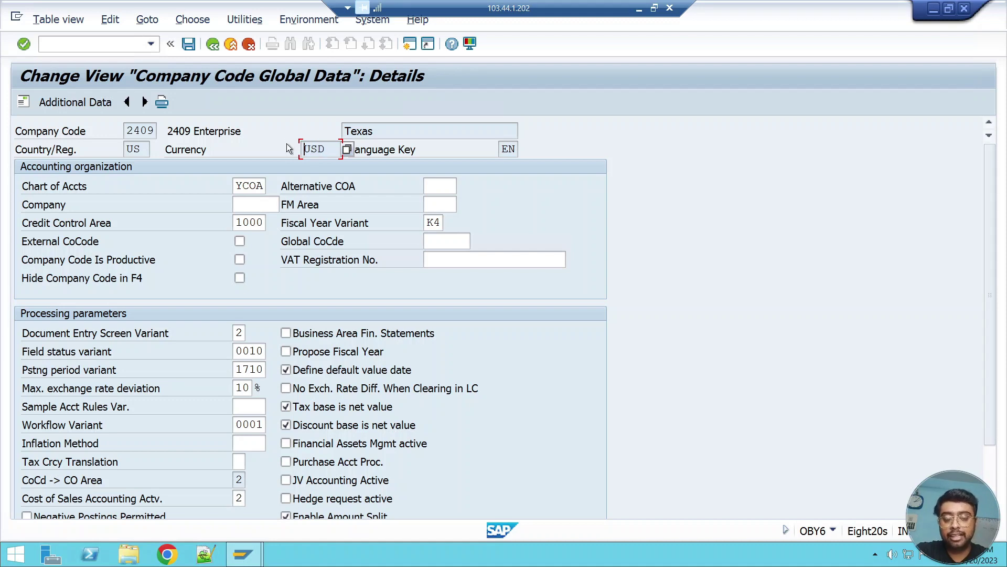
# Step: Open transaction FPL9 in a new session and query the contract account with the list type OP Open Items
pyautogui.click(87, 49)
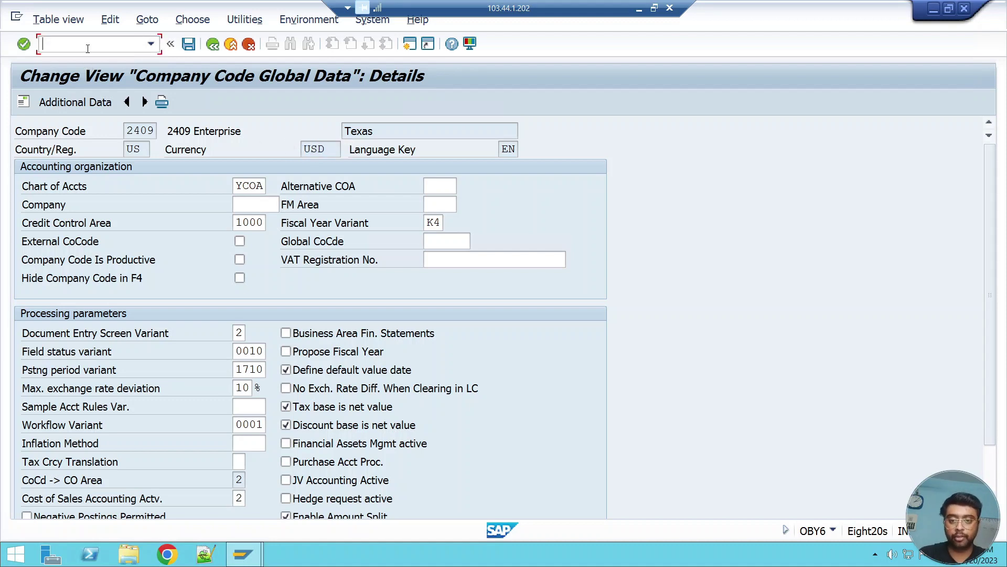
pyautogui.write('/nob52')
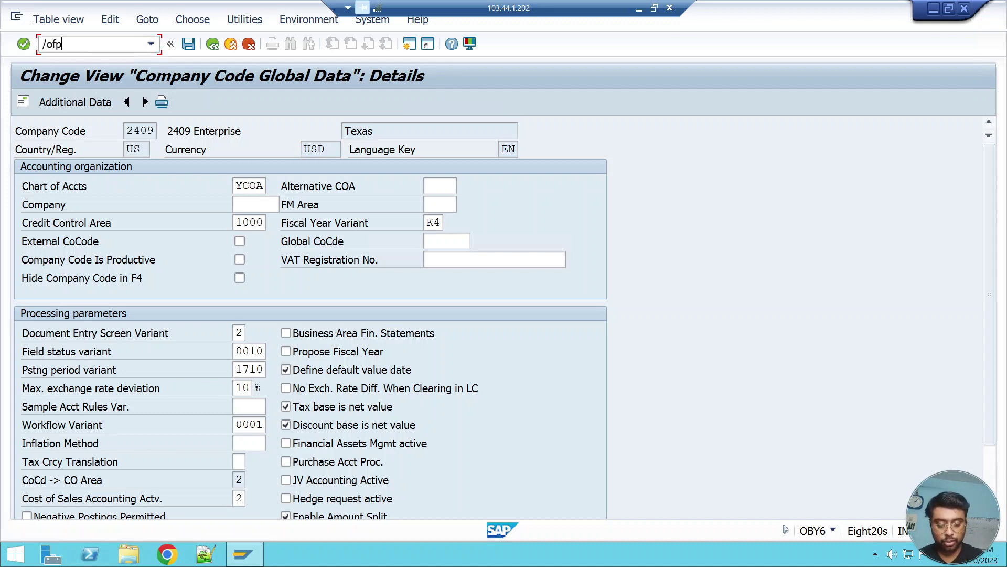
pyautogui.press('Return')
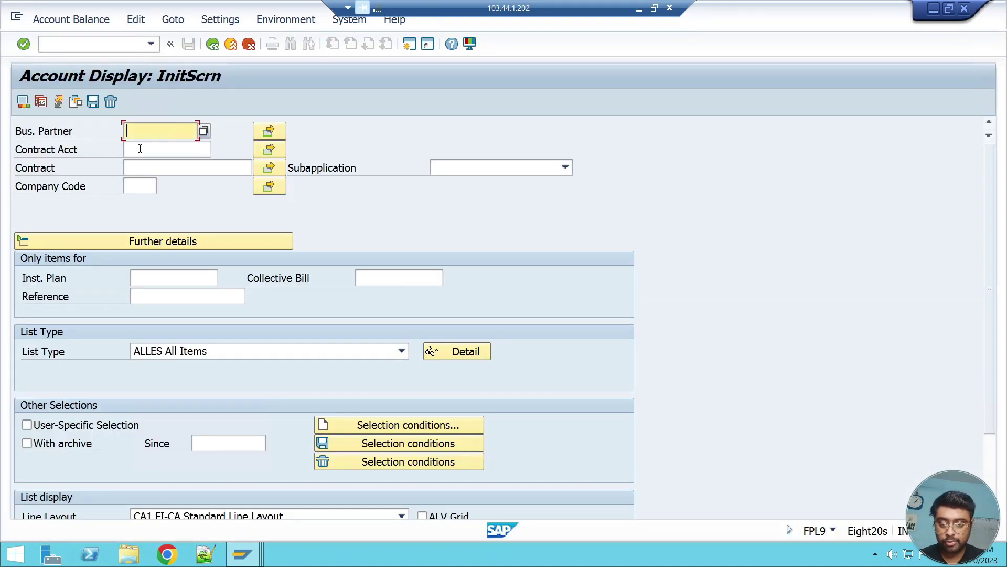
pyautogui.click(140, 149)
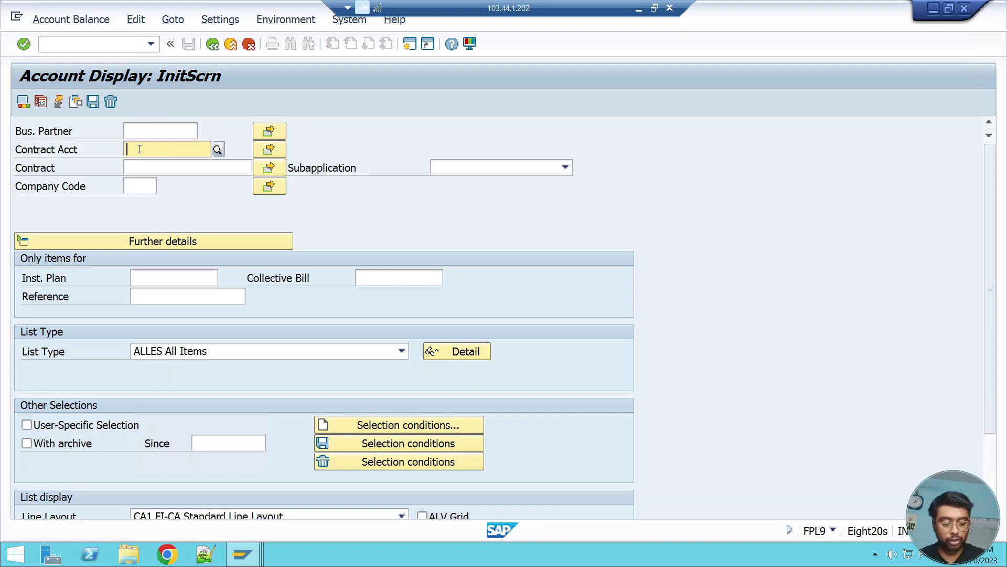
pyautogui.write('1')
pyautogui.click(225, 357)
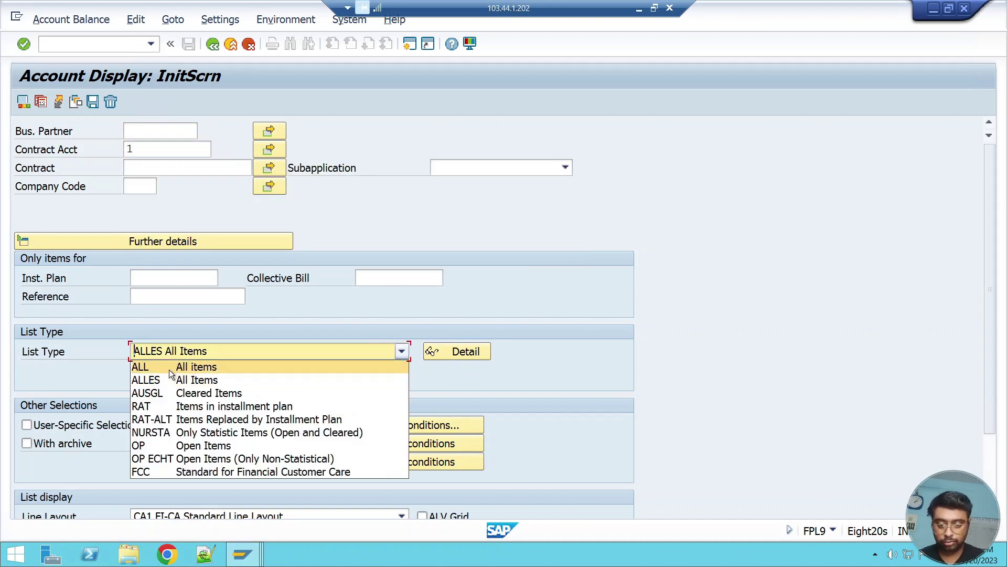
pyautogui.click(190, 447)
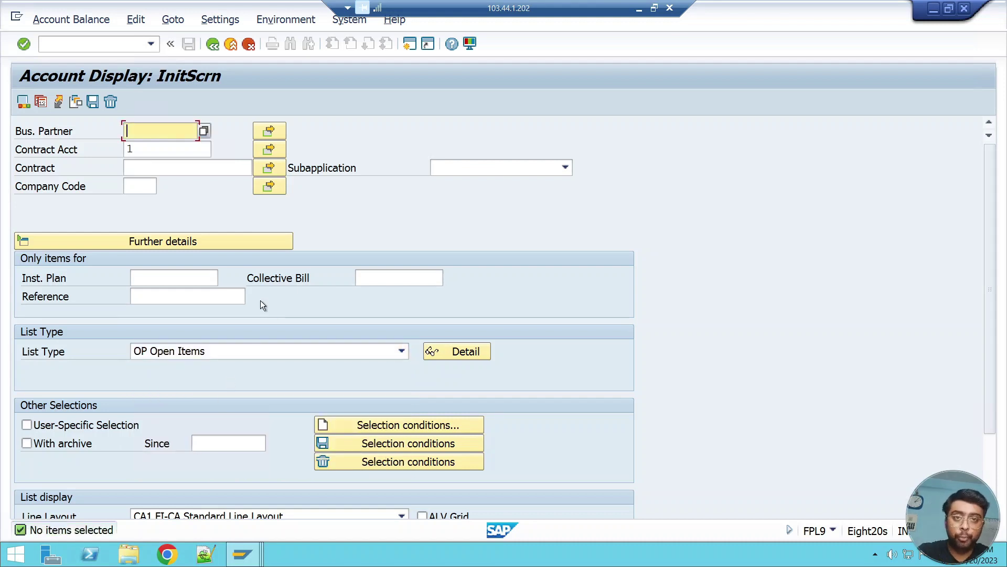
# Step: Open transaction FPE1 in a new session to post a document
pyautogui.click(86, 44)
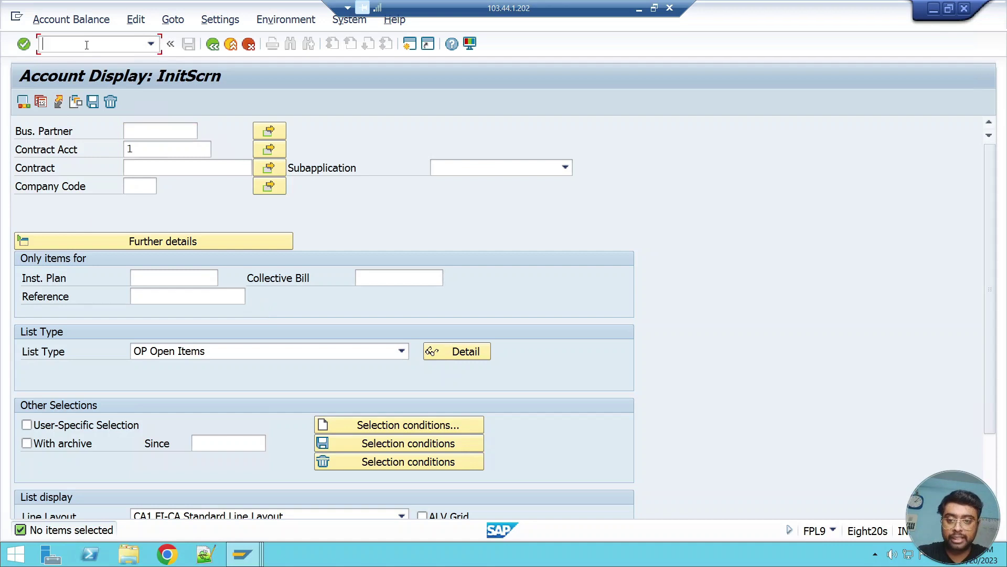
pyautogui.write('/o')
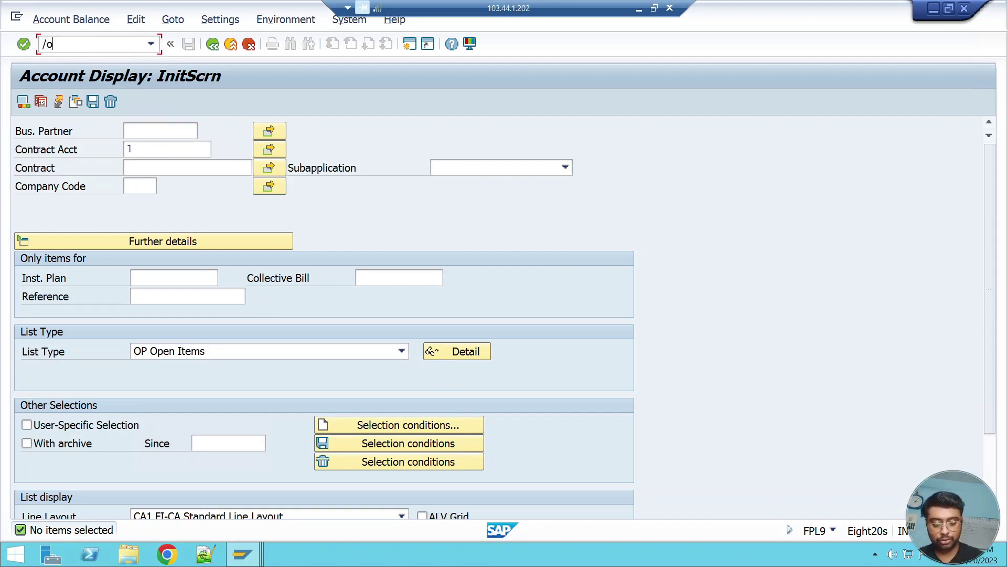
pyautogui.write('fpe1')
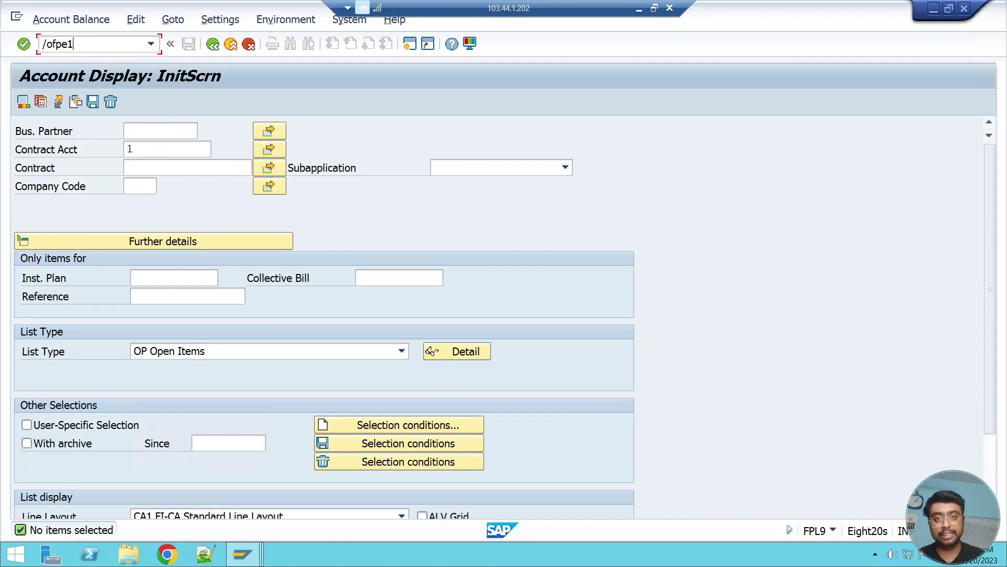
pyautogui.press('Return')
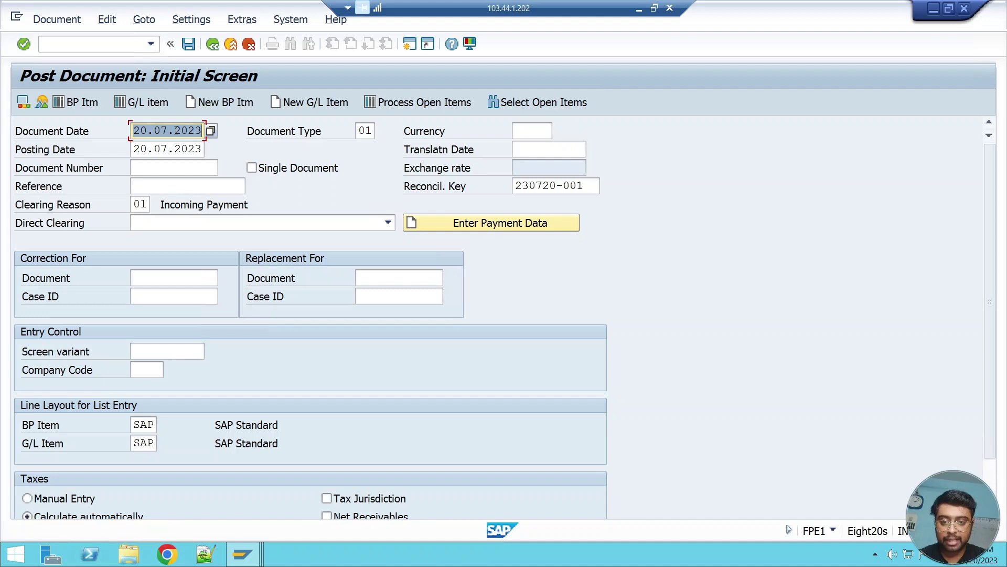
# Step: Set the document date and posting date to 10.07.2023 and the currency to EUR
pyautogui.click(135, 132)
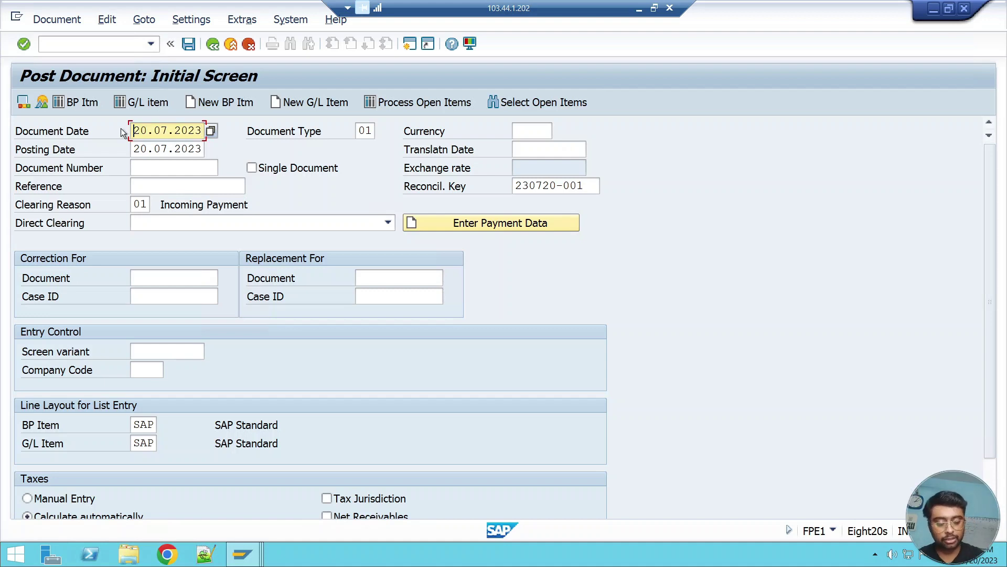
pyautogui.write('1')
pyautogui.press('Tab')
pyautogui.write('1')
pyautogui.click(522, 132)
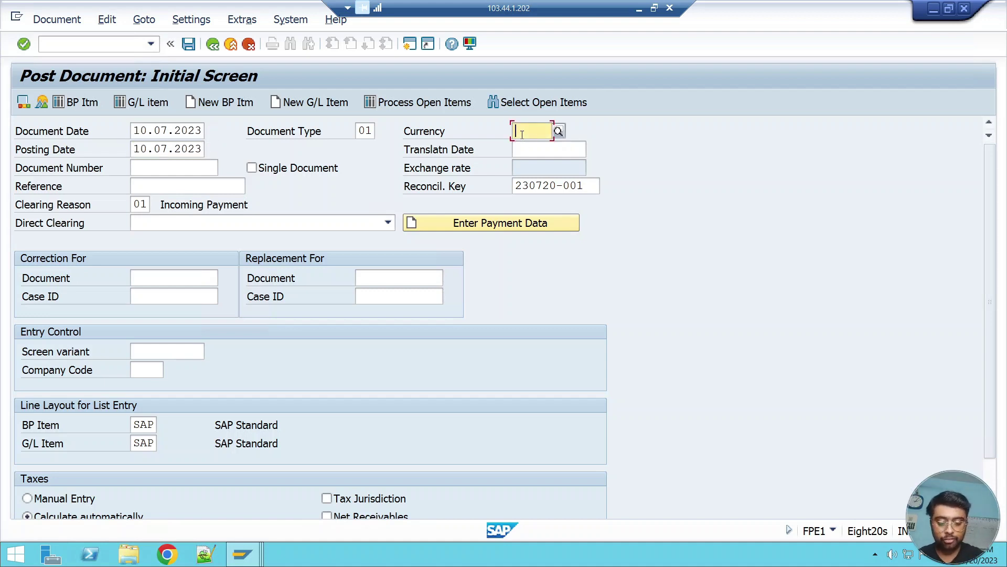
pyautogui.write('eur')
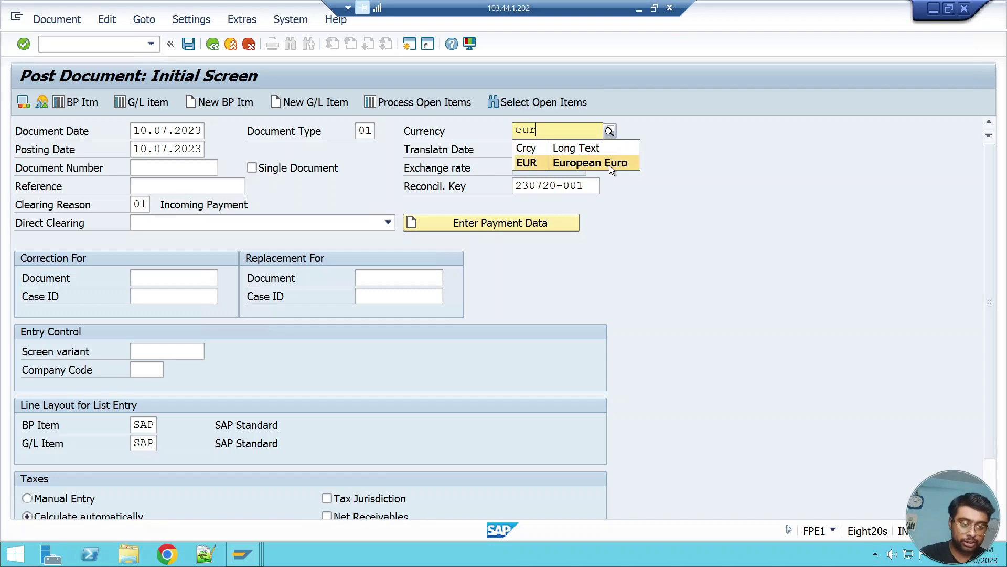
pyautogui.click(610, 164)
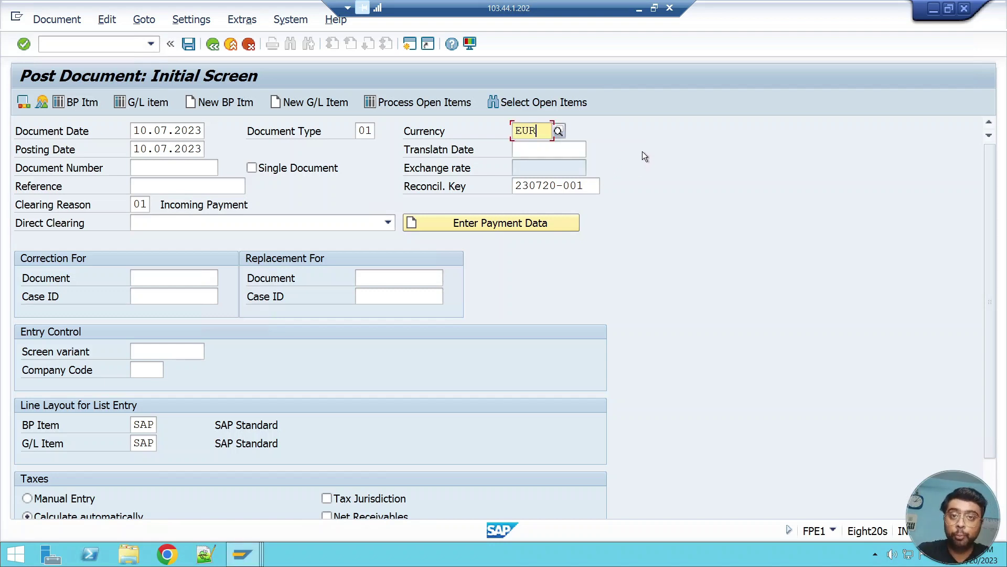
# Step: Create the reconciliation key 230720-001 and proceed to entering the document items
pyautogui.press('Return')
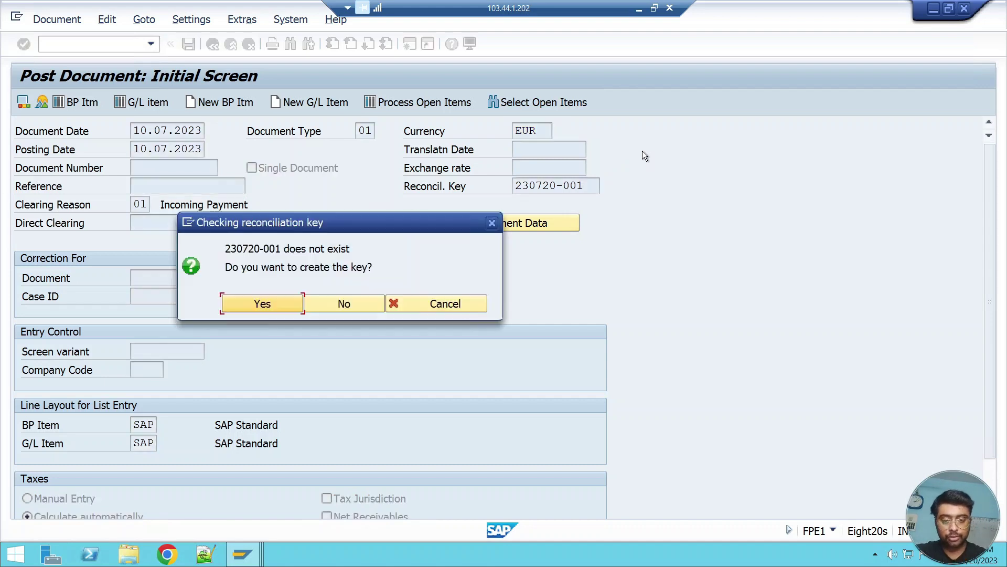
pyautogui.click(262, 304)
pyautogui.press('Return')
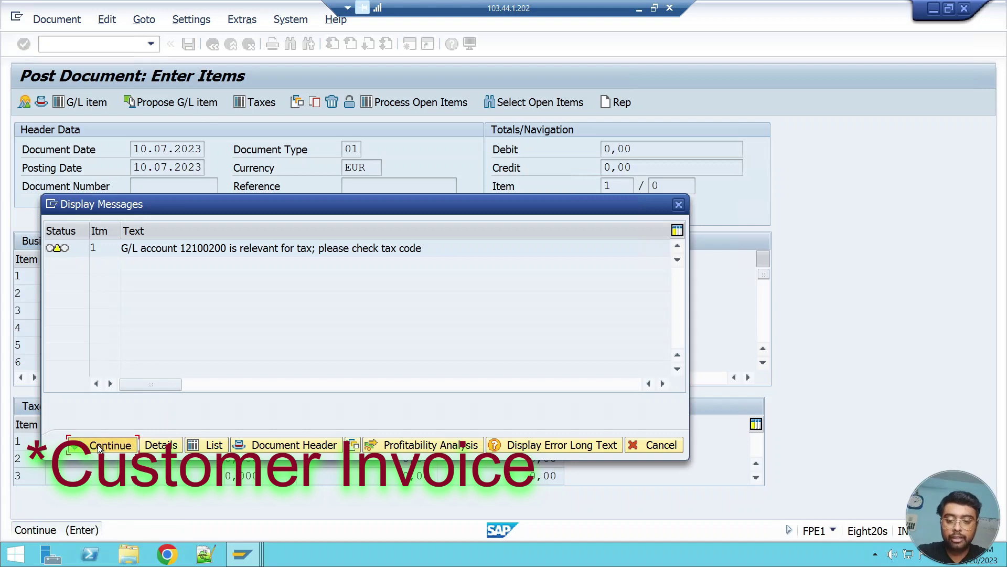
# Step: Accept the tax code warning for the receivables item and post the EUR customer invoice
pyautogui.click(98, 445)
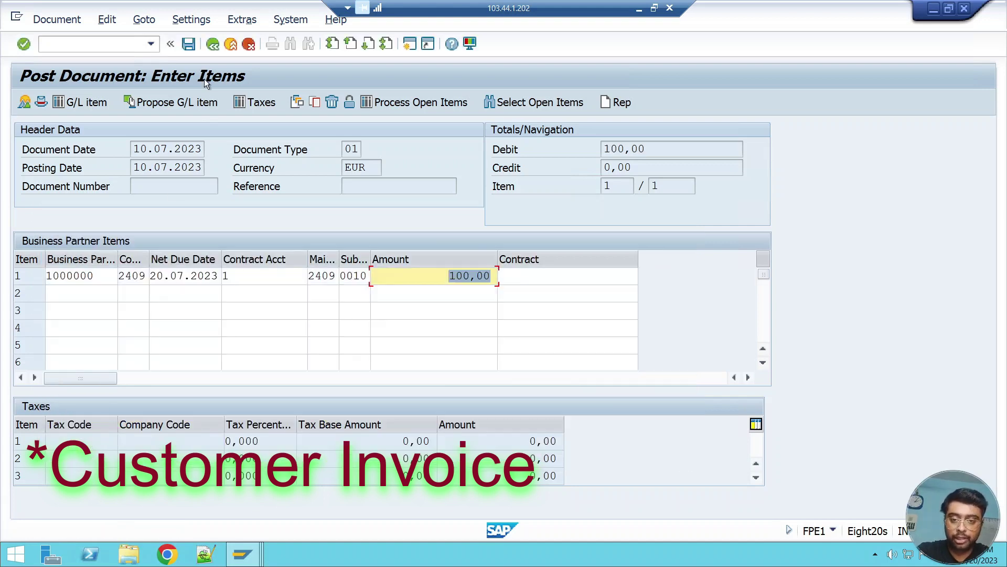
pyautogui.click(189, 44)
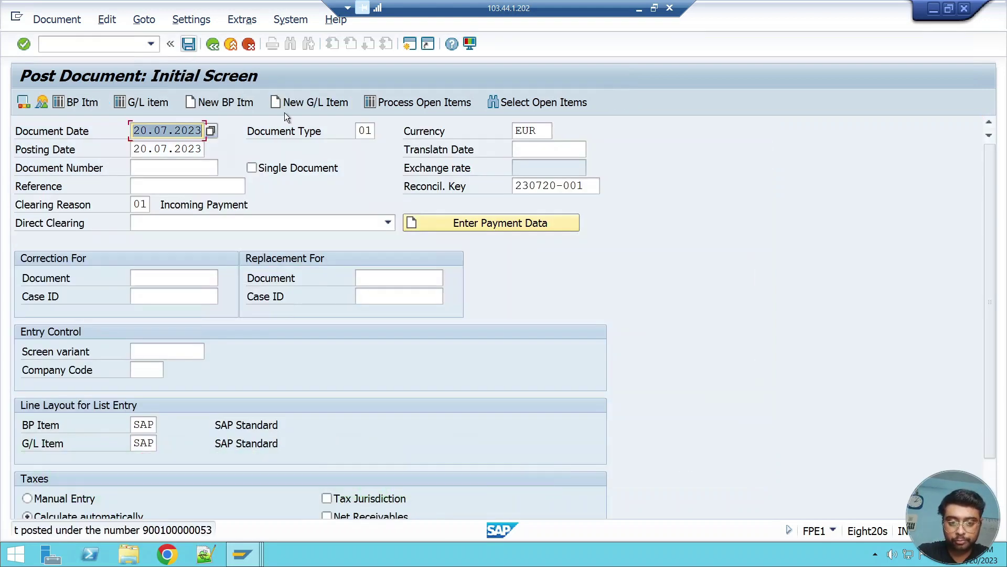
# Step: Switch to the FPL9 session, list the contract account's open items and open the document of the EUR receivable
pyautogui.click(242, 554)
pyautogui.click(360, 499)
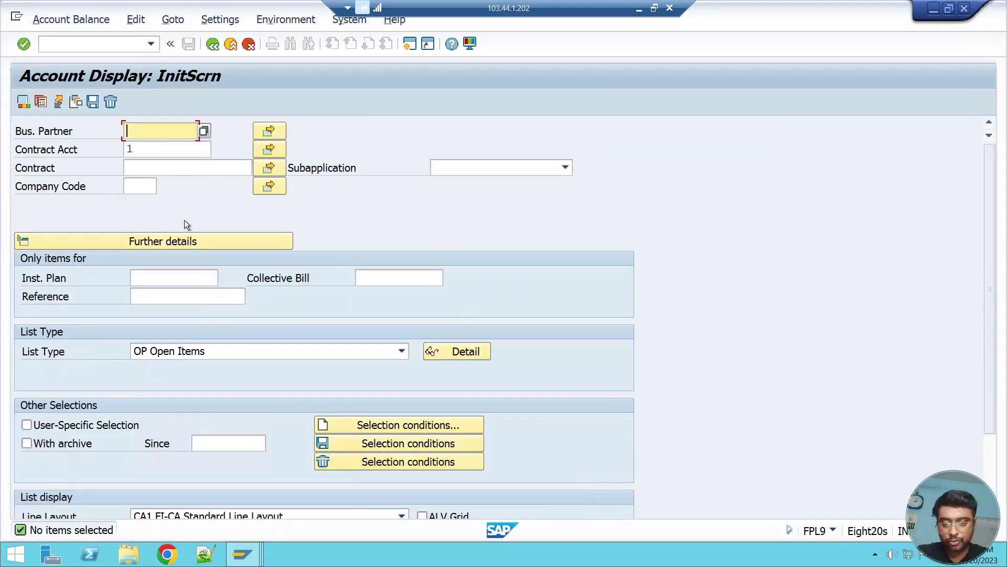
pyautogui.press('Return')
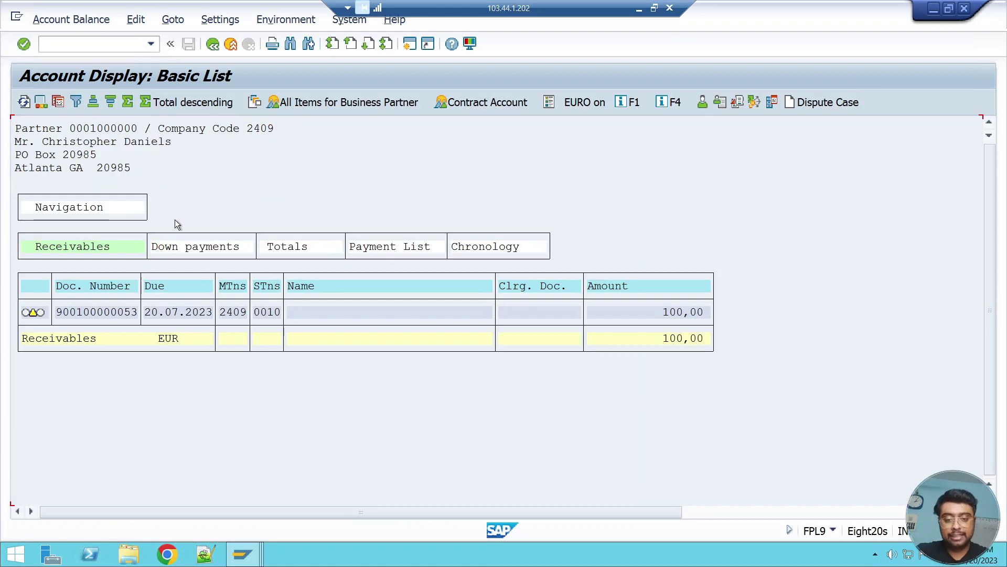
pyautogui.doubleClick(674, 314)
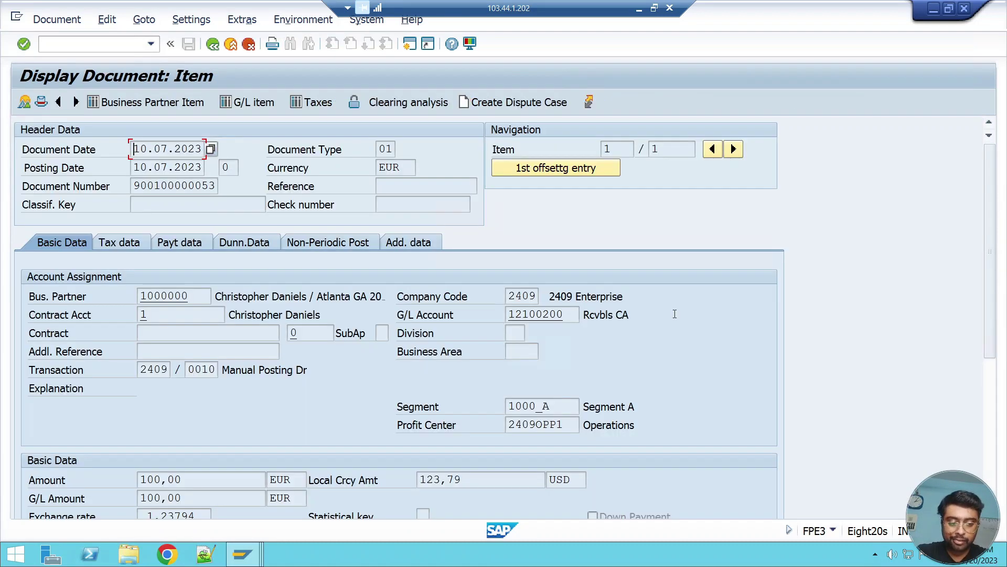
# Step: Examine the invoice item's document currency, EUR amount and local currency amount in USD
pyautogui.click(382, 168)
pyautogui.scroll(-1, 366, 184)
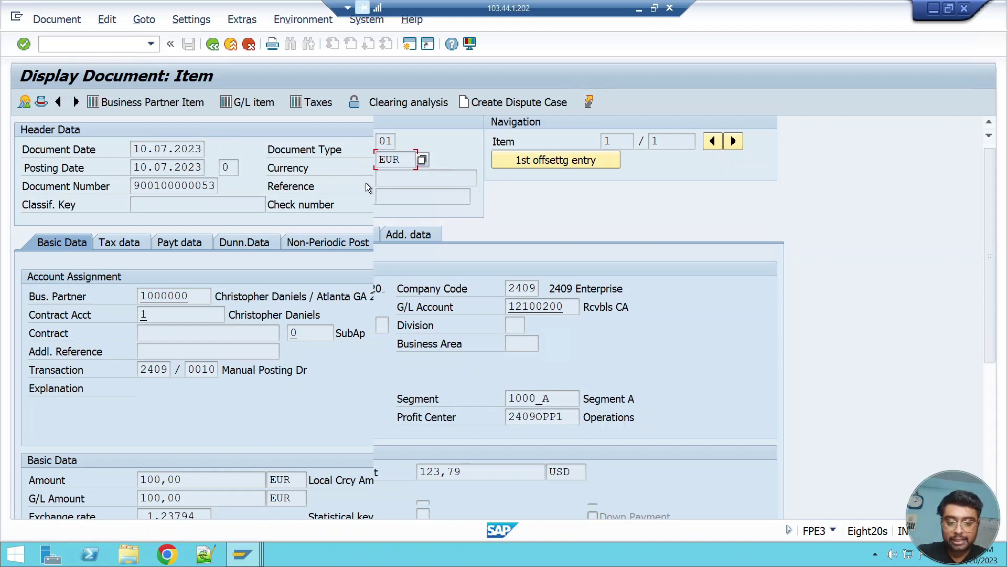
pyautogui.click(574, 440)
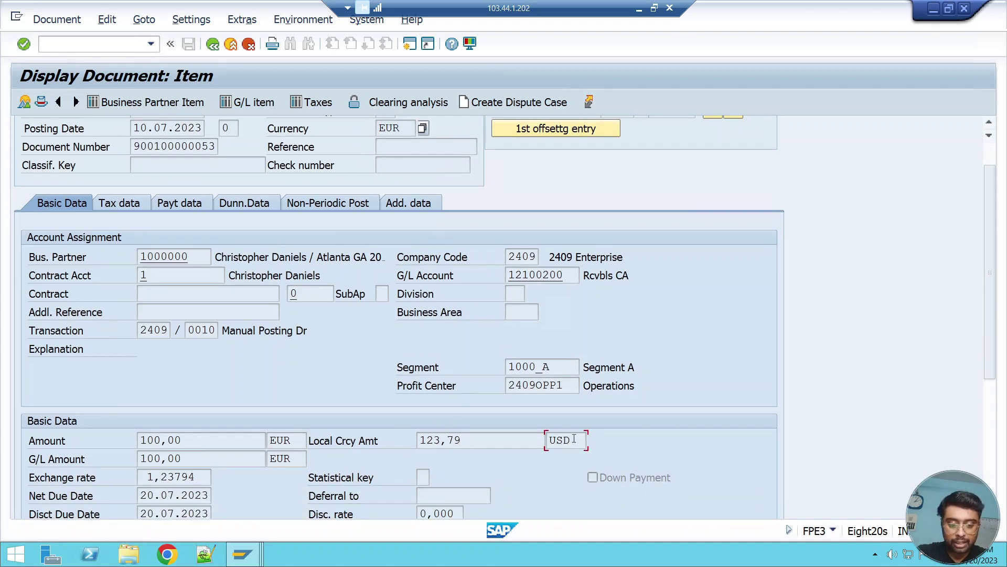
pyautogui.click(178, 444)
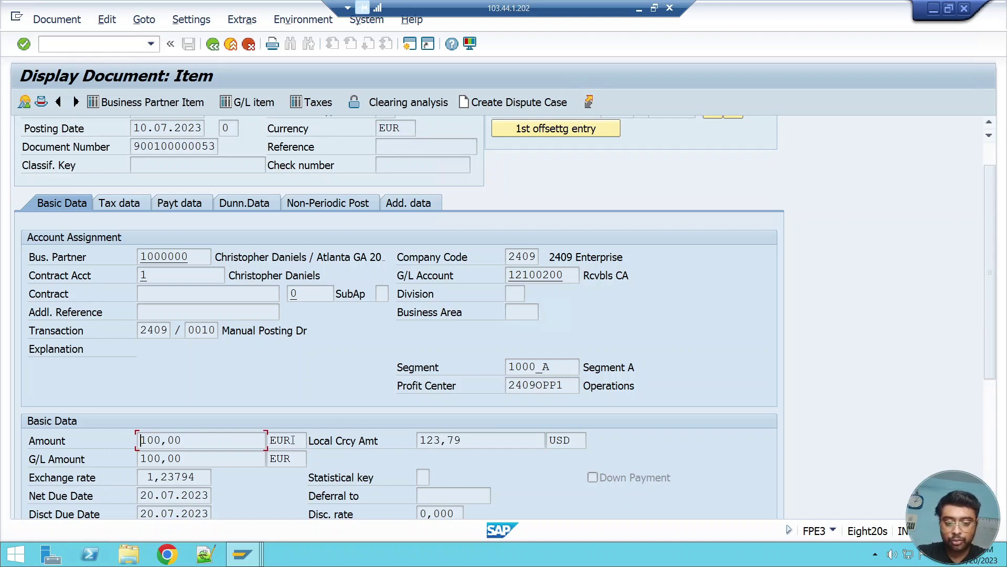
pyautogui.moveTo(467, 441); pyautogui.dragTo(411, 443)
pyautogui.click(411, 443)
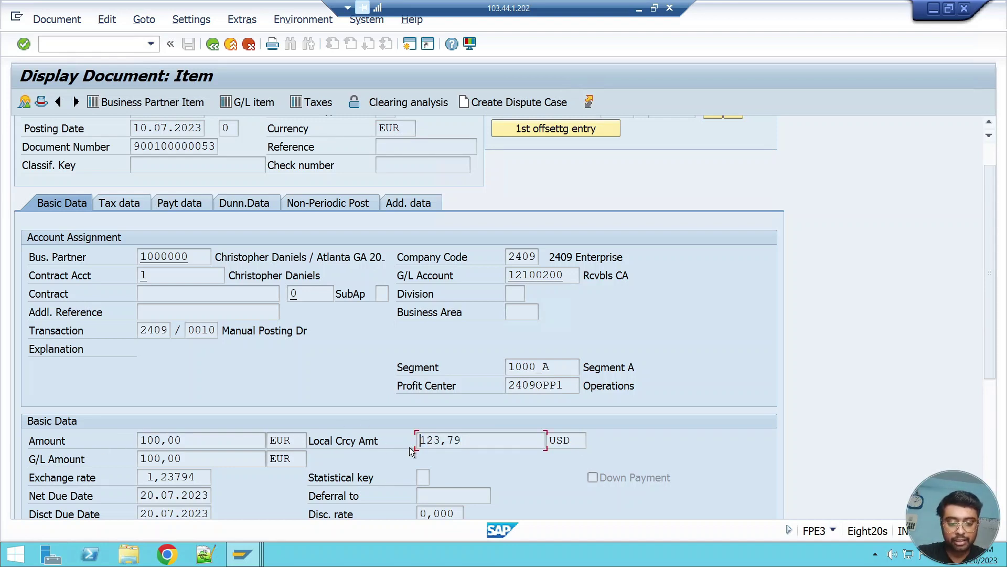
# Step: Open transaction OB08 in a new session to view the currency exchange rates
pyautogui.click(63, 44)
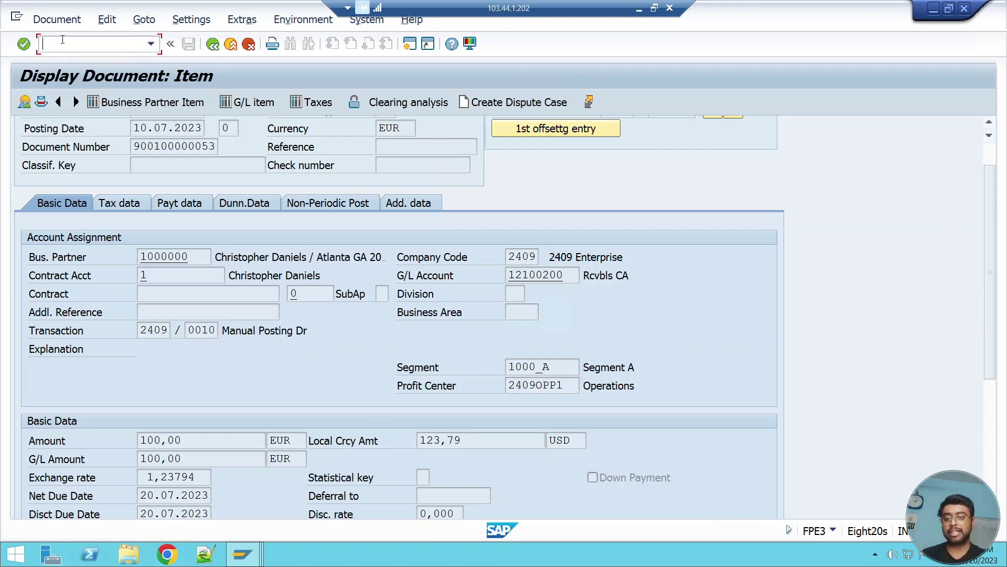
pyautogui.write('/oo')
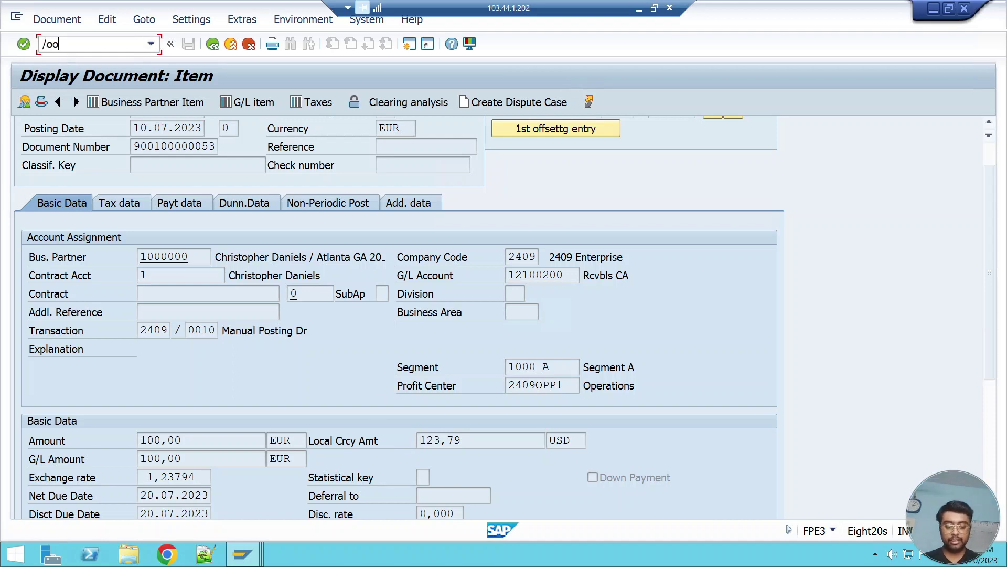
pyautogui.write('b08')
pyautogui.press('Return')
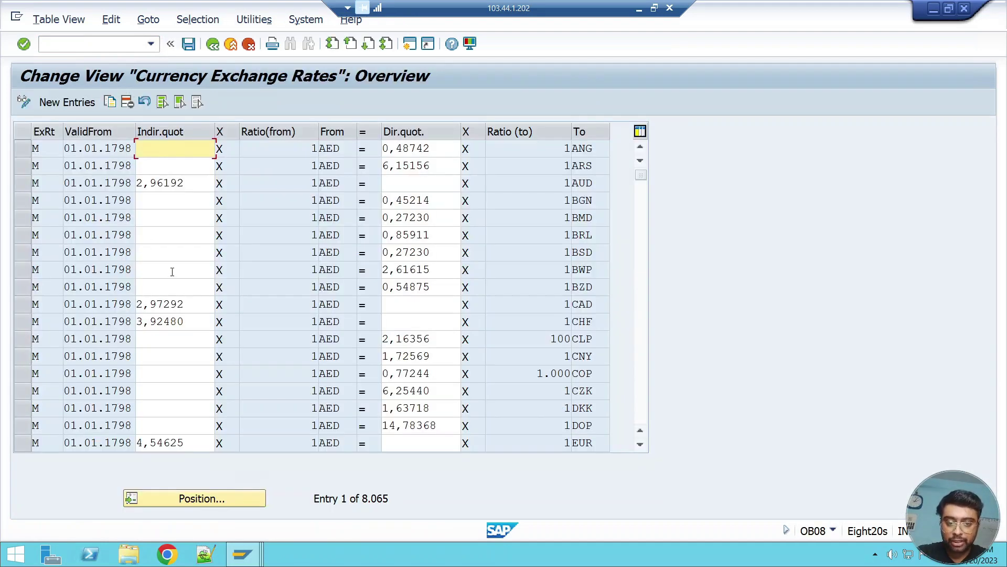
# Step: Position the exchange rate table at rate type M from EUR to USD
pyautogui.click(184, 496)
pyautogui.write('eur')
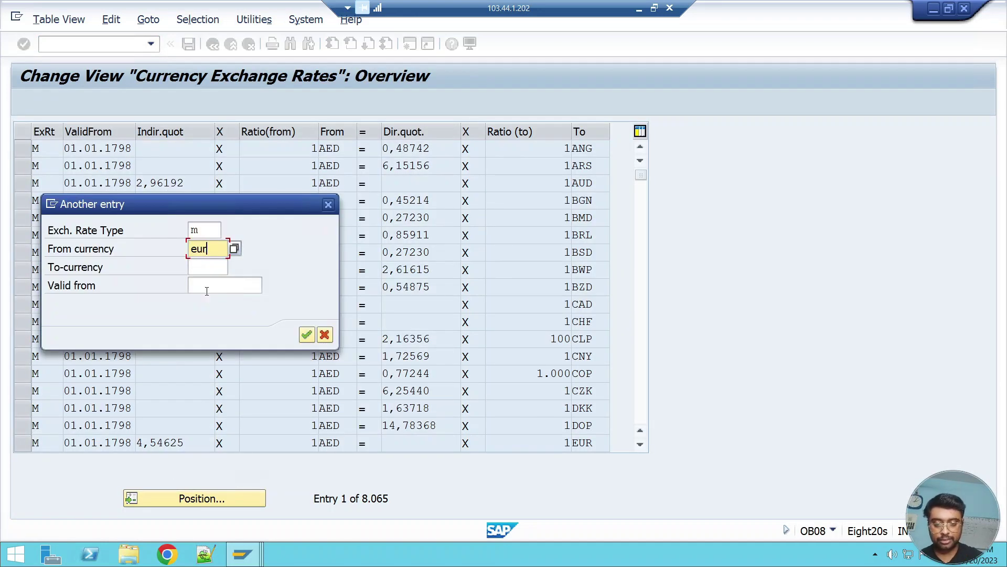
pyautogui.press('Tab')
pyautogui.write('usd')
pyautogui.press('Return')
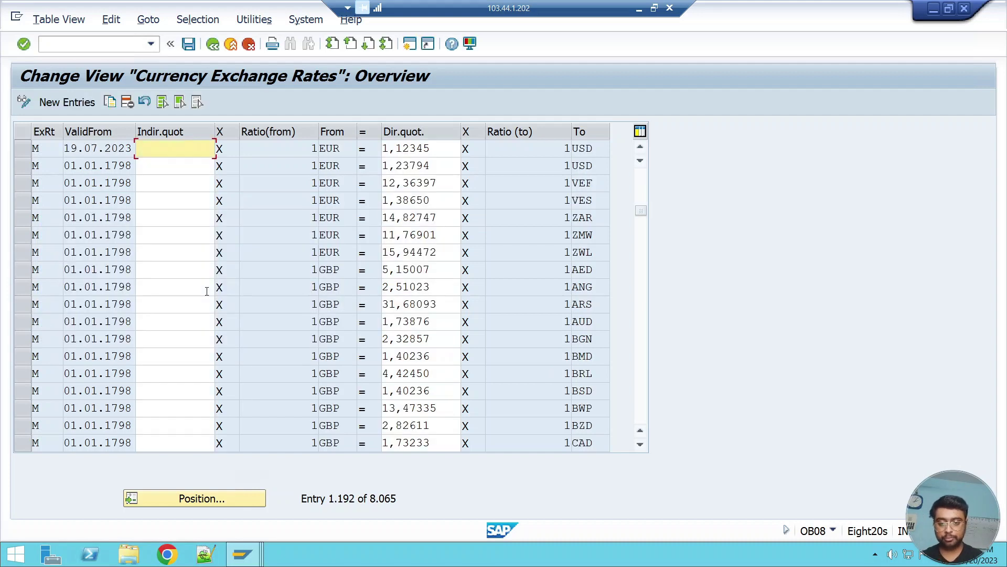
# Step: Compare the direct quotations of the EUR to USD rates valid from 01.01.1798 and from 19.07.2023
pyautogui.click(23, 166)
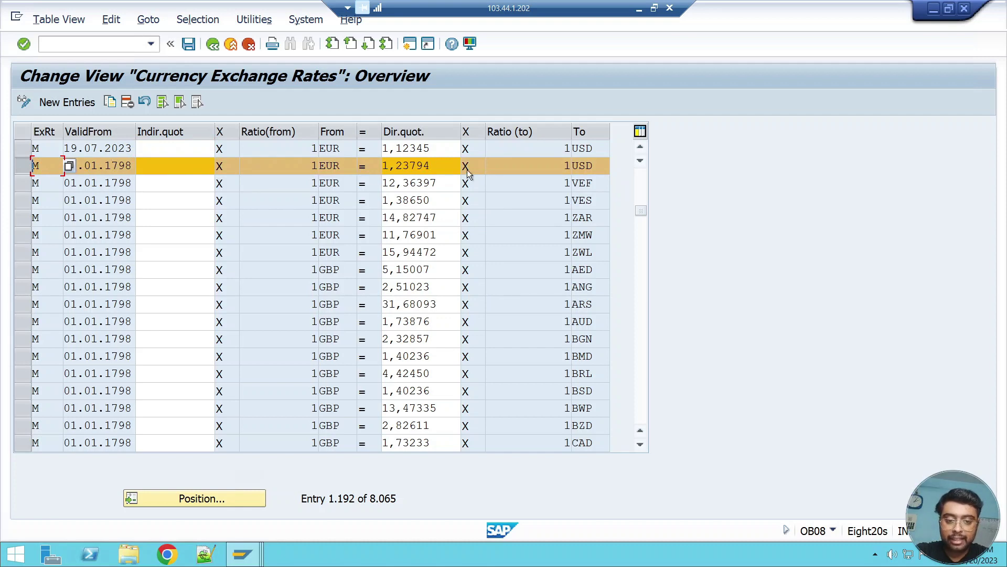
pyautogui.moveTo(431, 165); pyautogui.dragTo(394, 164)
pyautogui.click(381, 166)
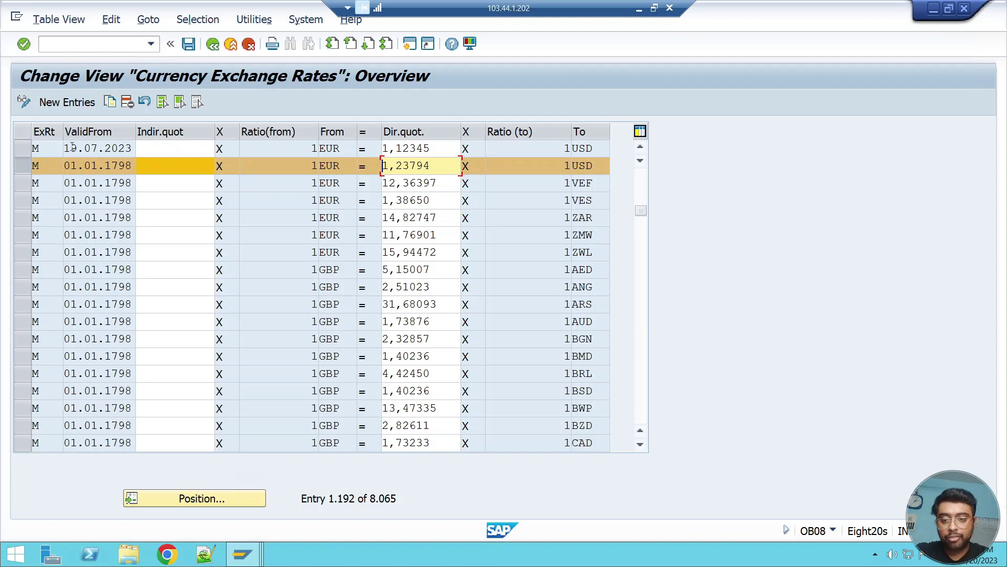
pyautogui.click(397, 147)
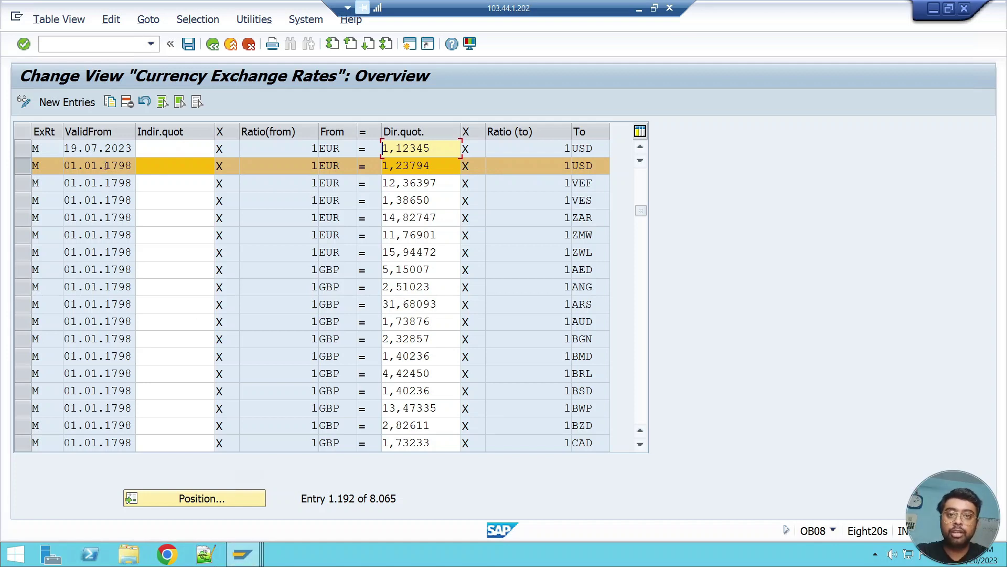
pyautogui.click(442, 167)
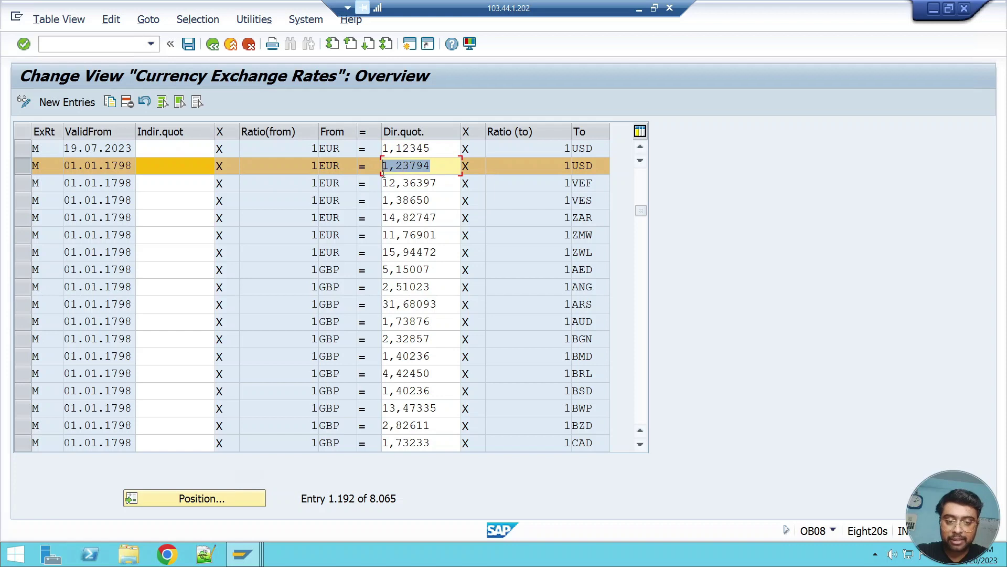
# Step: Check the invoice document's exchange rate against the EUR to USD rate valid from 01.01.1798 in the rate table
pyautogui.moveTo(242, 554)
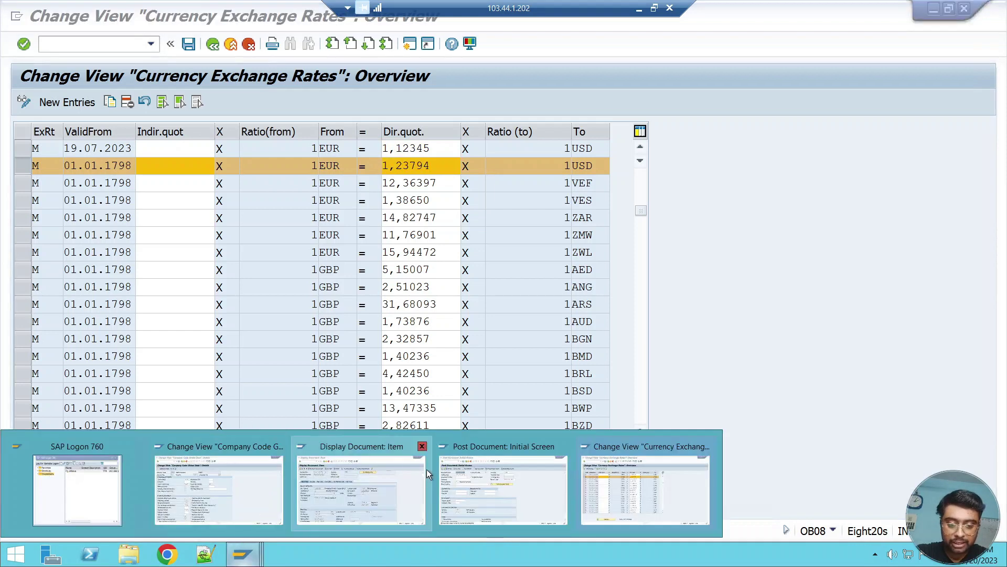
pyautogui.click(384, 498)
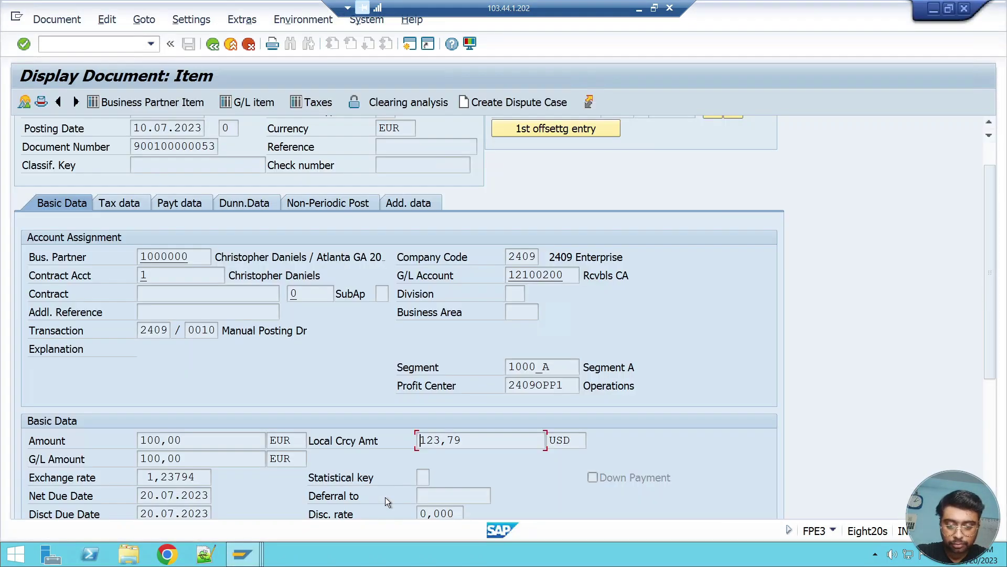
pyautogui.moveTo(147, 477); pyautogui.dragTo(195, 477)
pyautogui.click(211, 483)
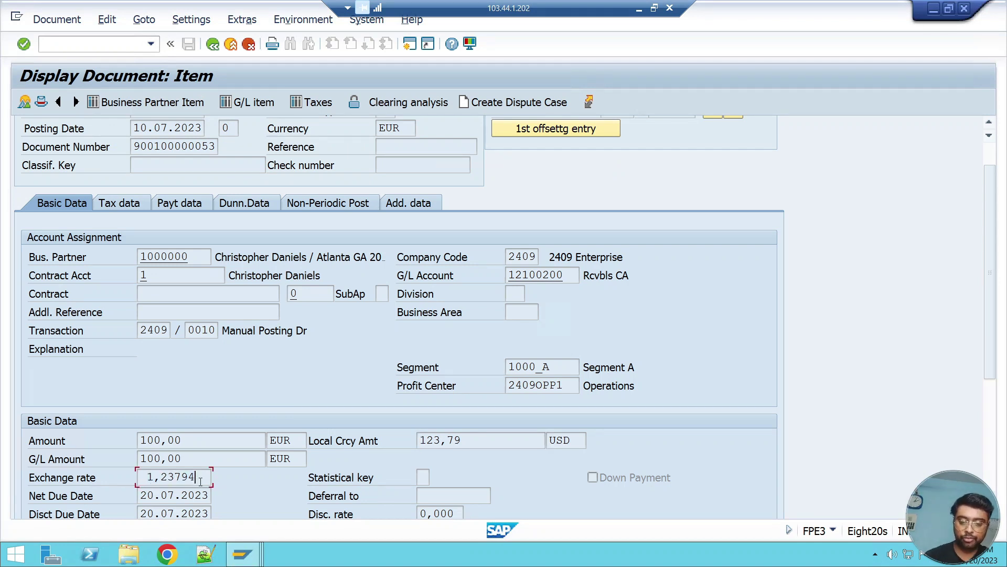
pyautogui.hotkey('alt', 'Tab')
pyautogui.moveTo(441, 165); pyautogui.dragTo(385, 163)
pyautogui.click(383, 165)
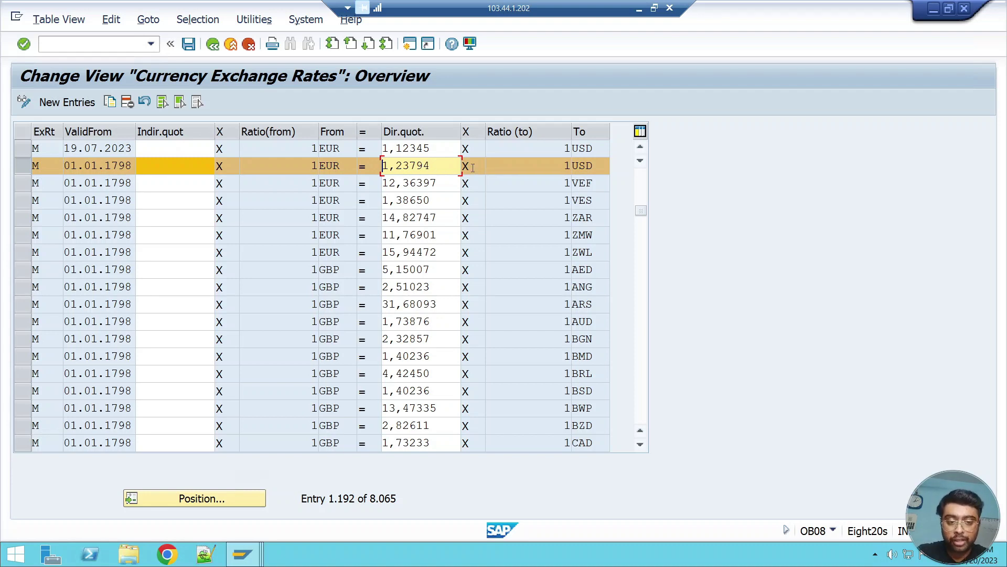
pyautogui.click(575, 165)
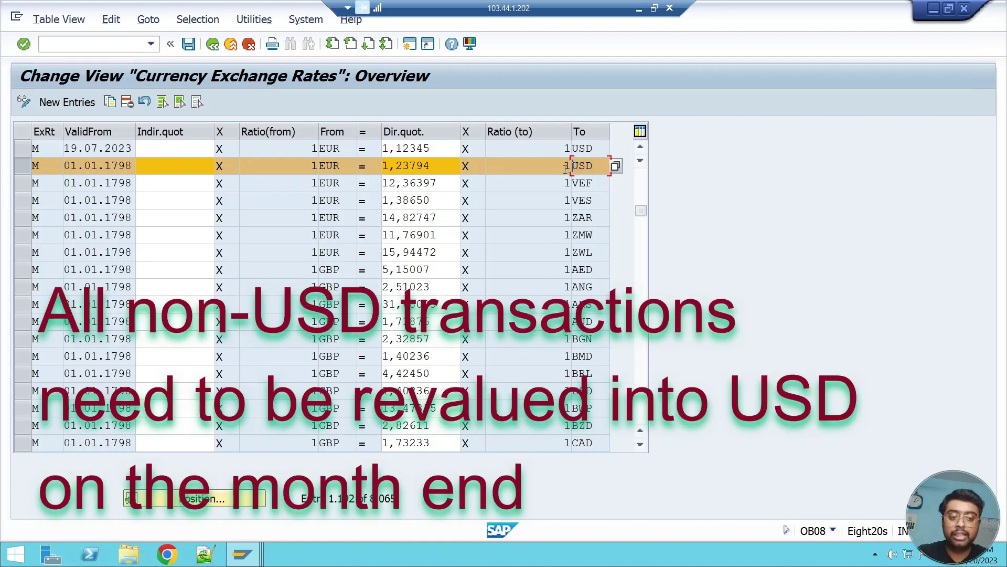
# Step: Return to the invoice's item display and open transaction FPW1 in a new session for foreign currency valuation
pyautogui.hotkey('alt', 'Tab')
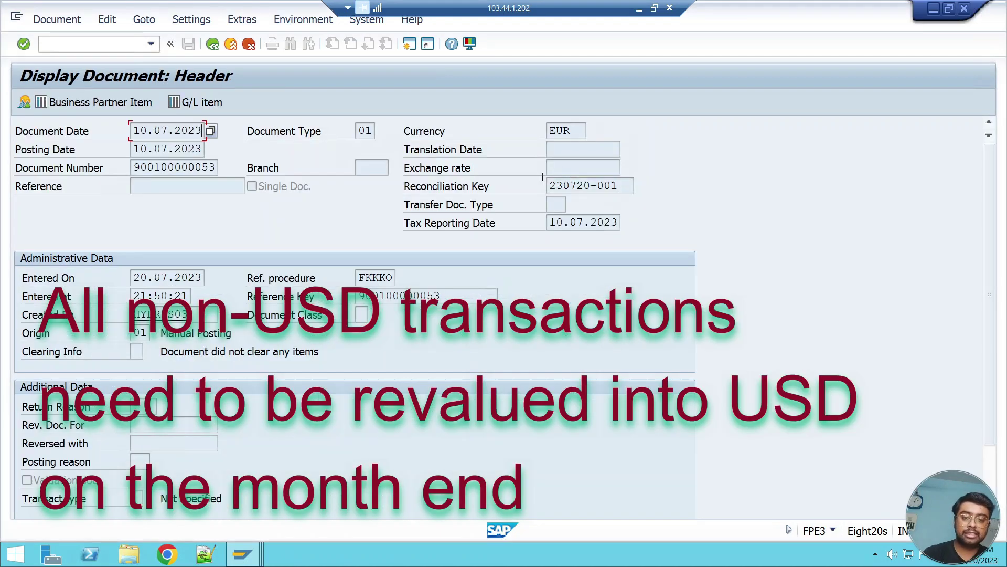
pyautogui.click(213, 45)
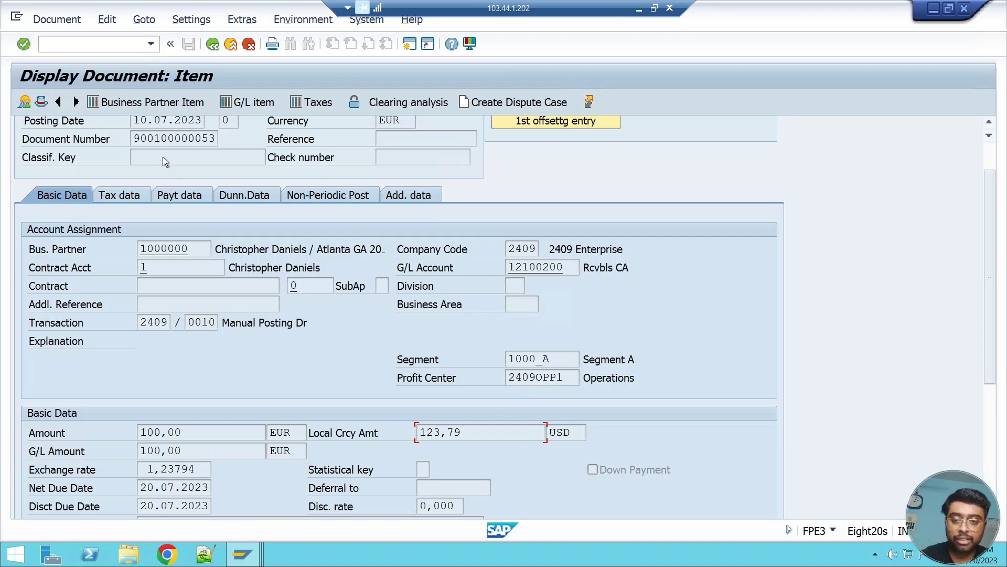
pyautogui.click(100, 46)
pyautogui.write('/')
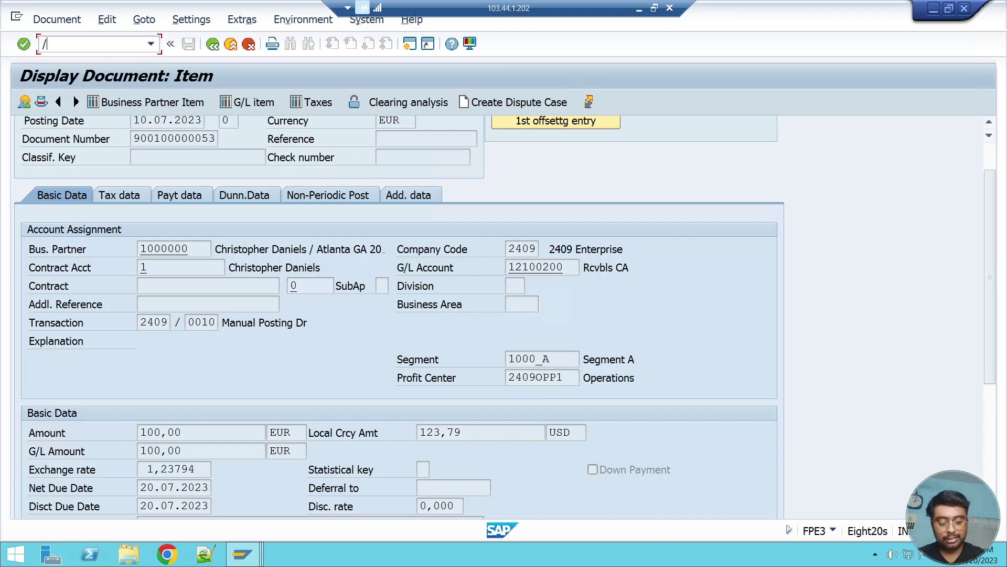
pyautogui.write('ofpw1')
pyautogui.press('Return')
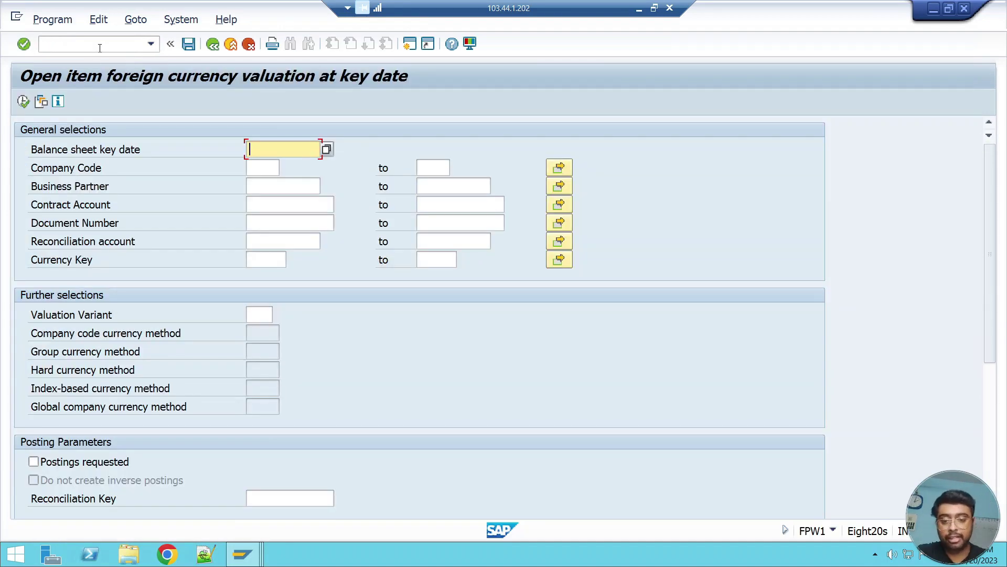
# Step: Set the balance sheet key date to 31.07.2023, company code 2409, the customer's business partner number and currency key EUR
pyautogui.click(327, 149)
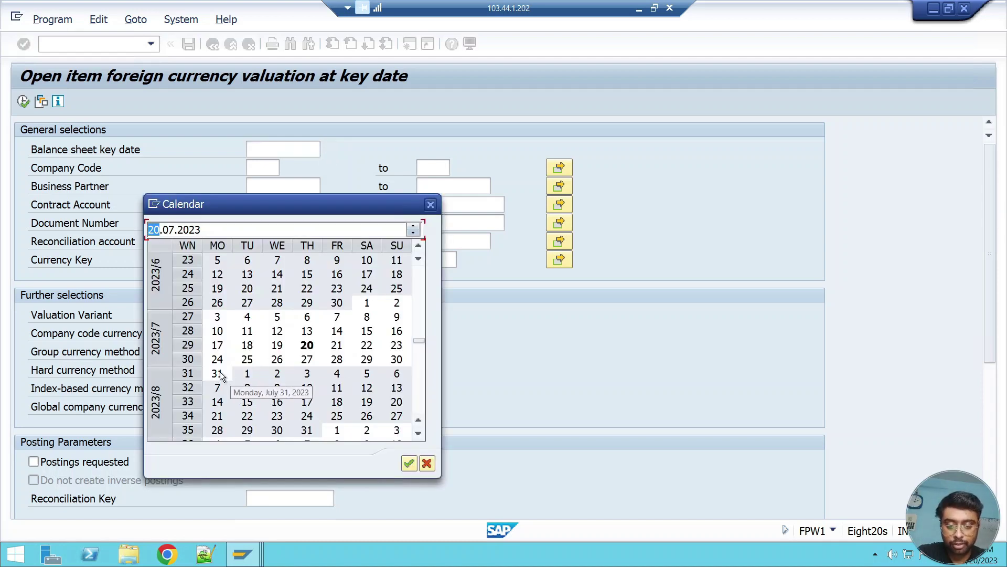
pyautogui.doubleClick(218, 374)
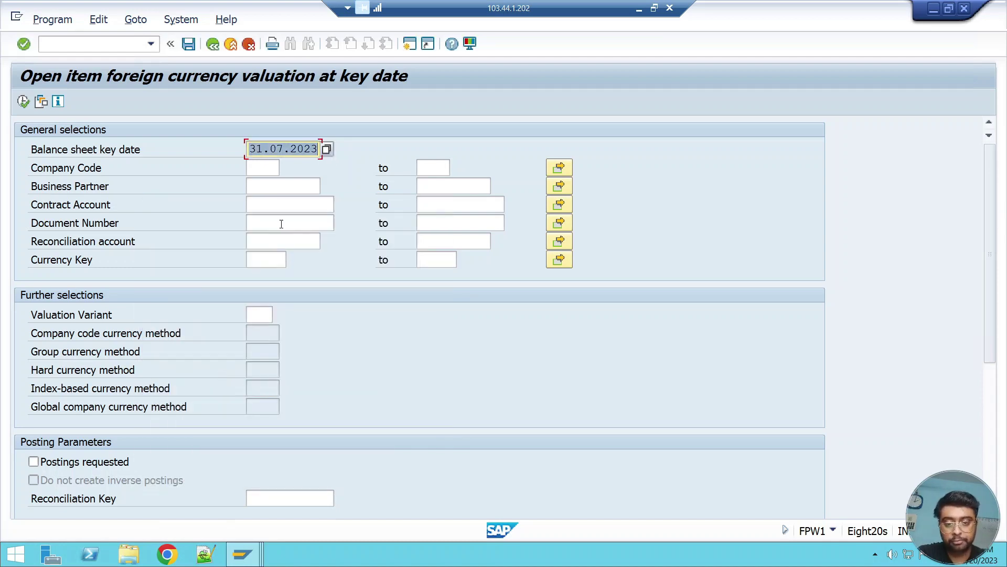
pyautogui.click(269, 164)
pyautogui.write('2409')
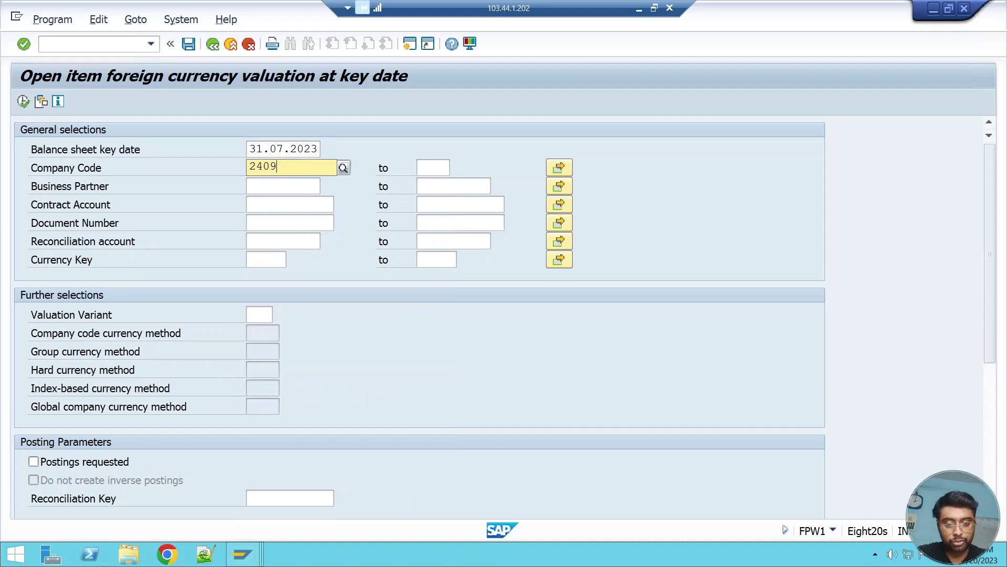
pyautogui.click(286, 199)
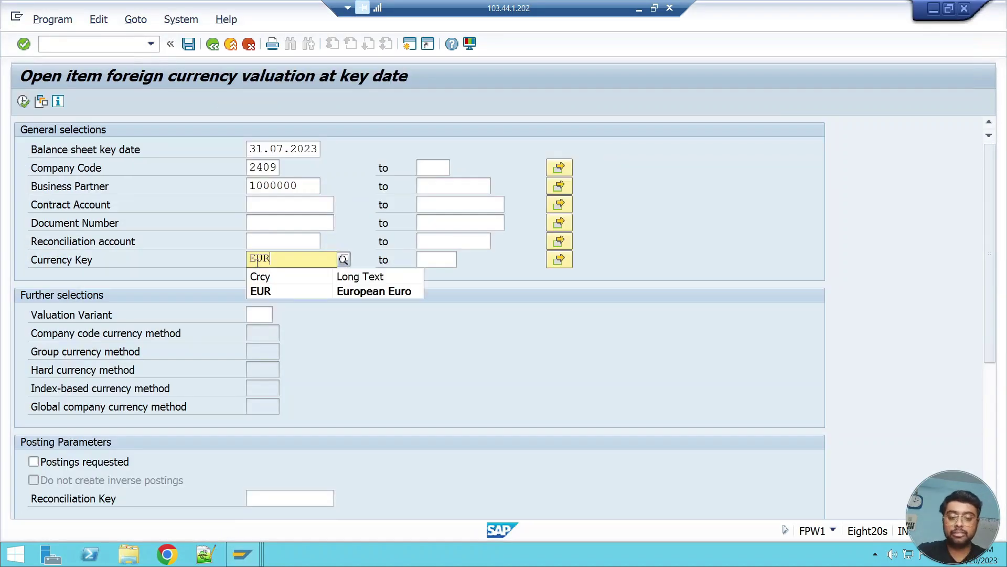
pyautogui.click(273, 293)
# Step: Select valuation variant S24 for the foreign currency valuation run
pyautogui.click(267, 315)
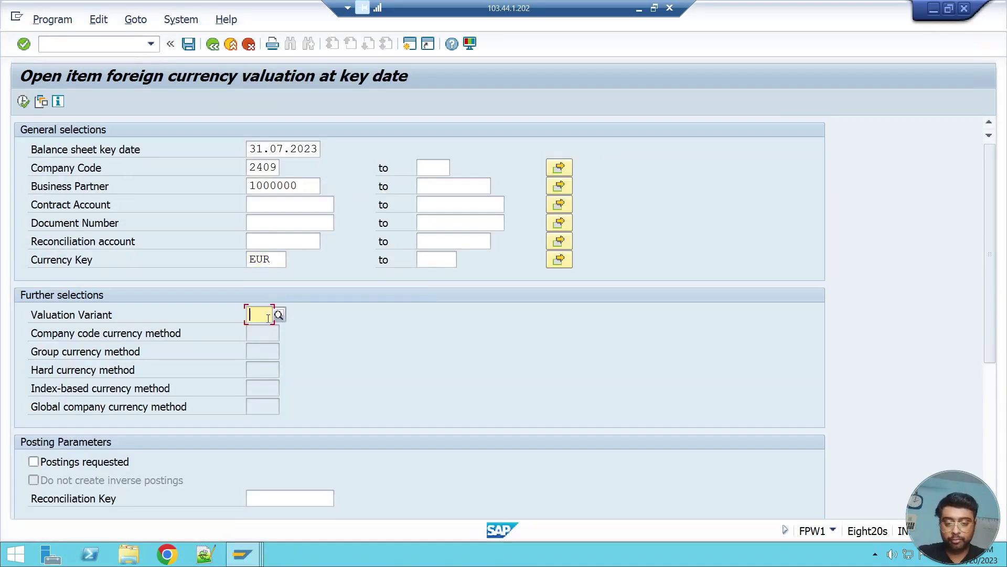
pyautogui.click(278, 314)
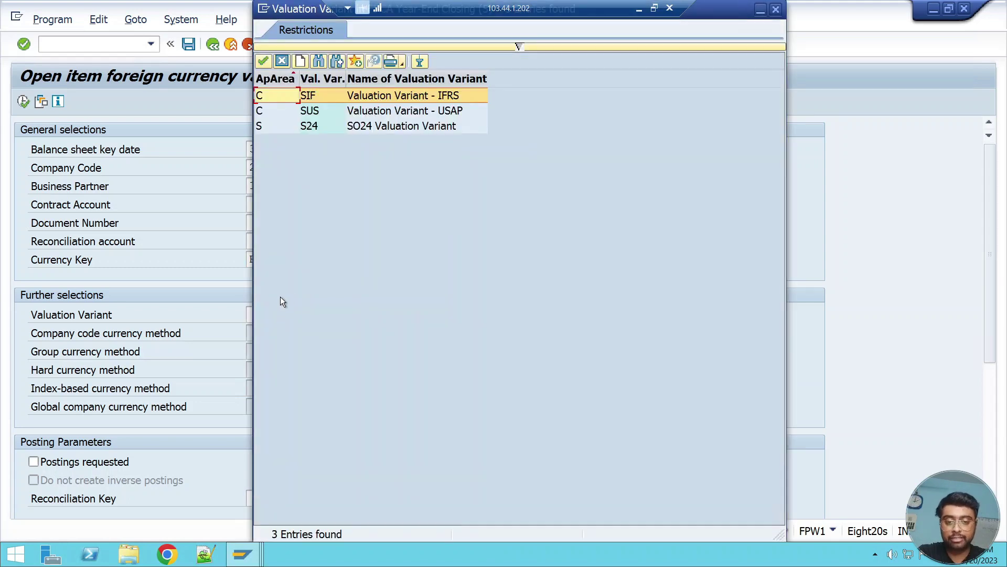
pyautogui.doubleClick(318, 128)
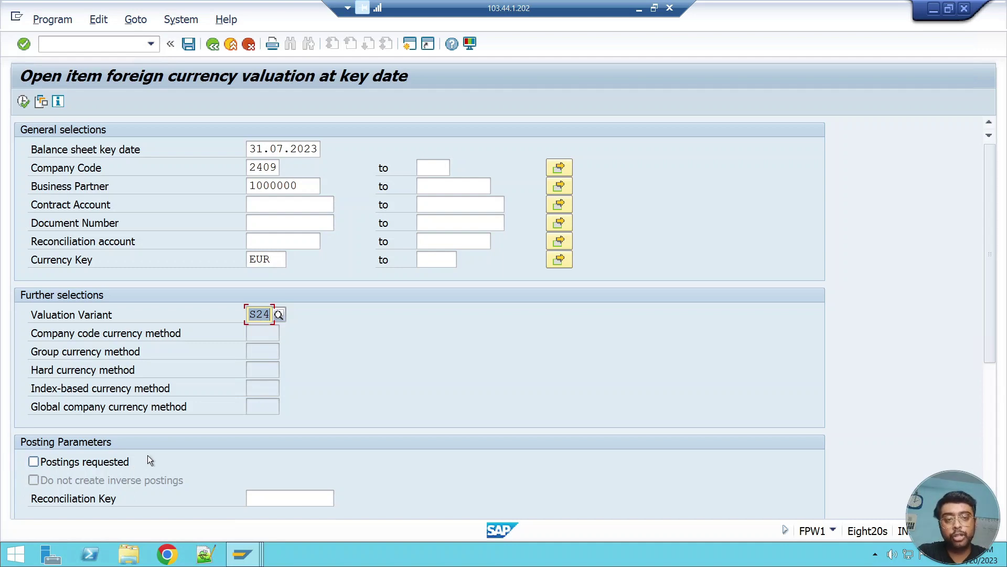
pyautogui.scroll(-1, 343, 408)
pyautogui.scroll(-3, 343, 405)
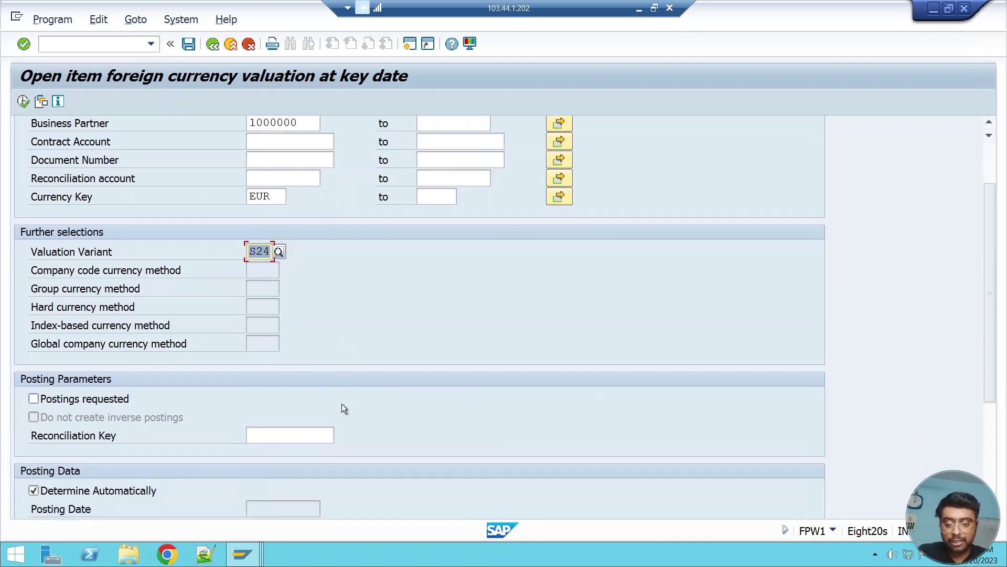
# Step: Run the foreign currency valuation without a comparison date and return to the selection screen
pyautogui.scroll(3, 340, 412)
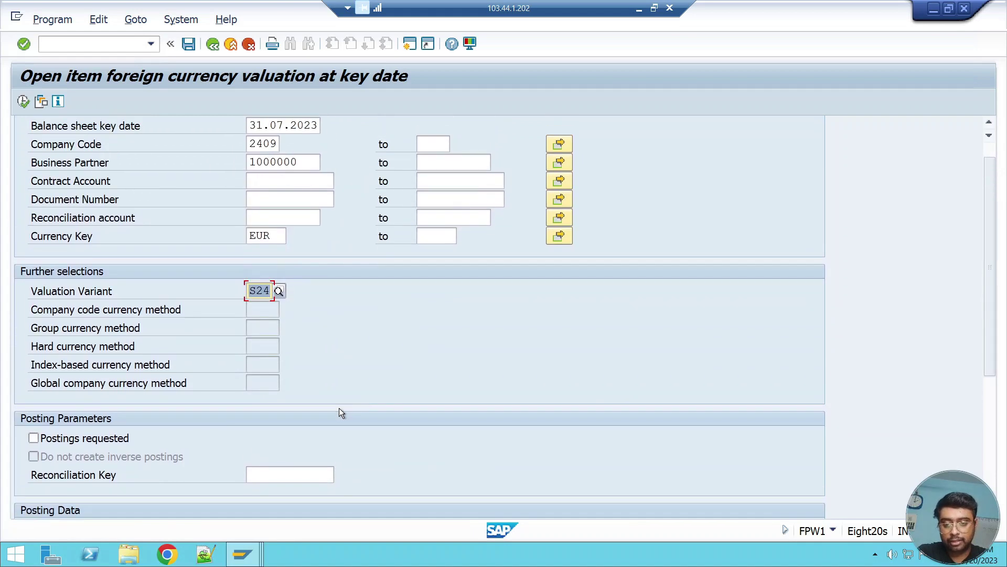
pyautogui.scroll(1, 339, 408)
pyautogui.click(23, 106)
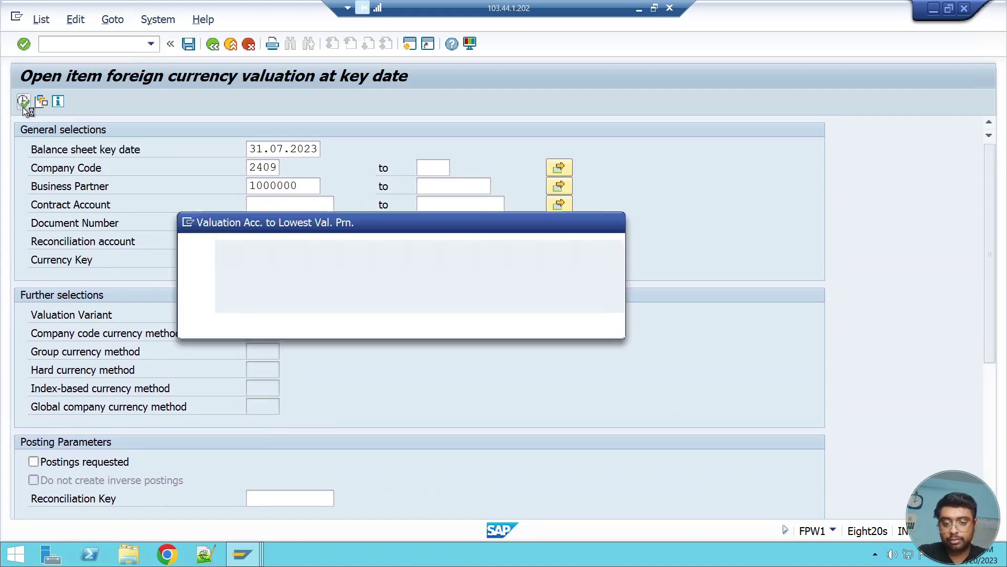
pyautogui.click(374, 323)
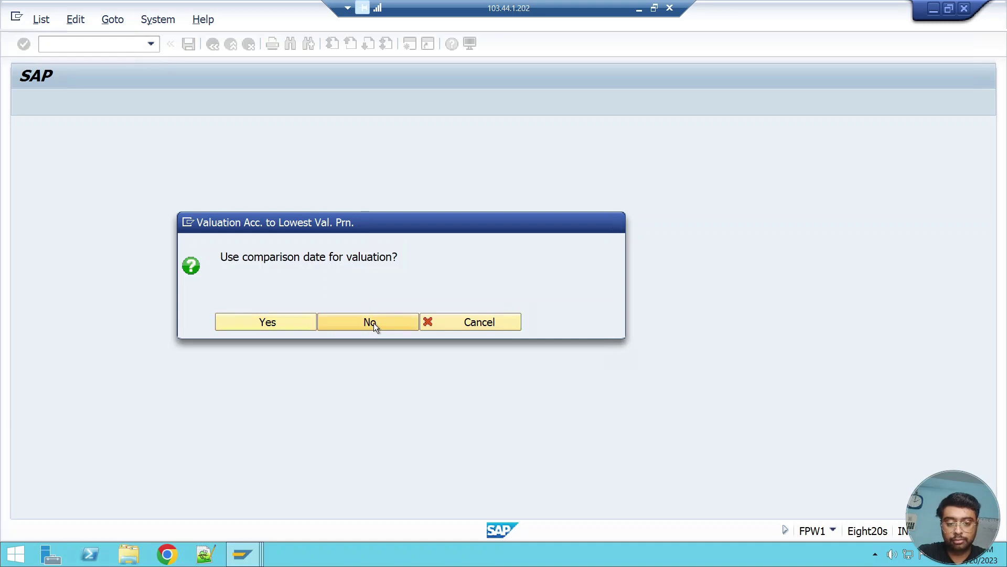
pyautogui.click(213, 44)
# Step: Turn on ALV Display for the output and run the foreign currency valuation without a comparison date
pyautogui.scroll(-7, 199, 442)
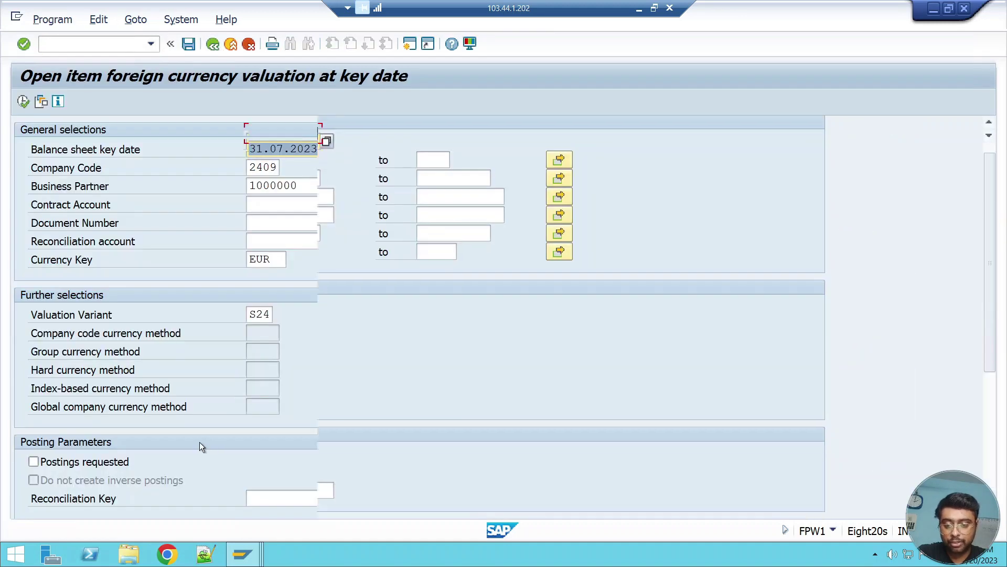
pyautogui.scroll(-2, 168, 443)
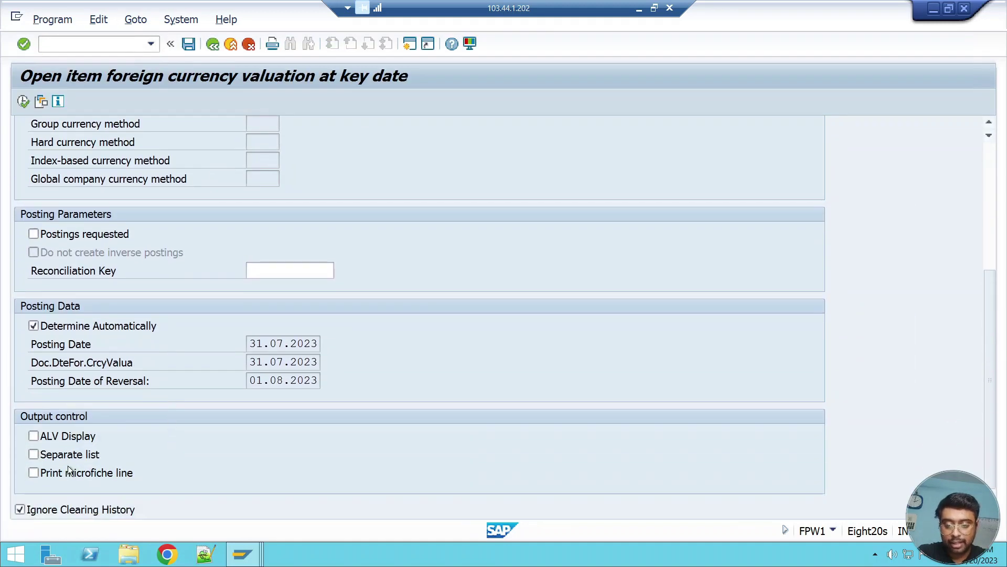
pyautogui.click(34, 437)
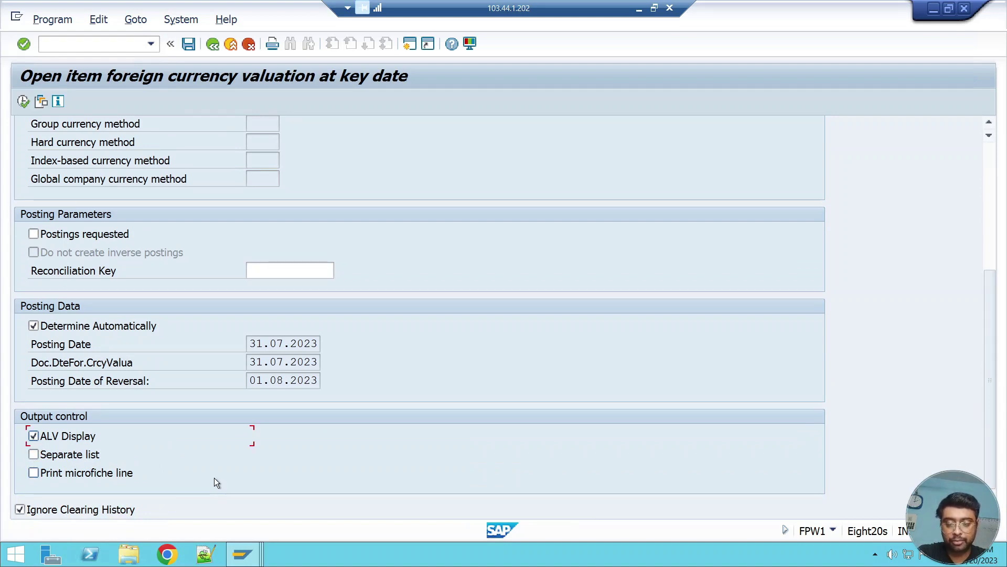
pyautogui.scroll(2, 214, 477)
pyautogui.scroll(1, 214, 478)
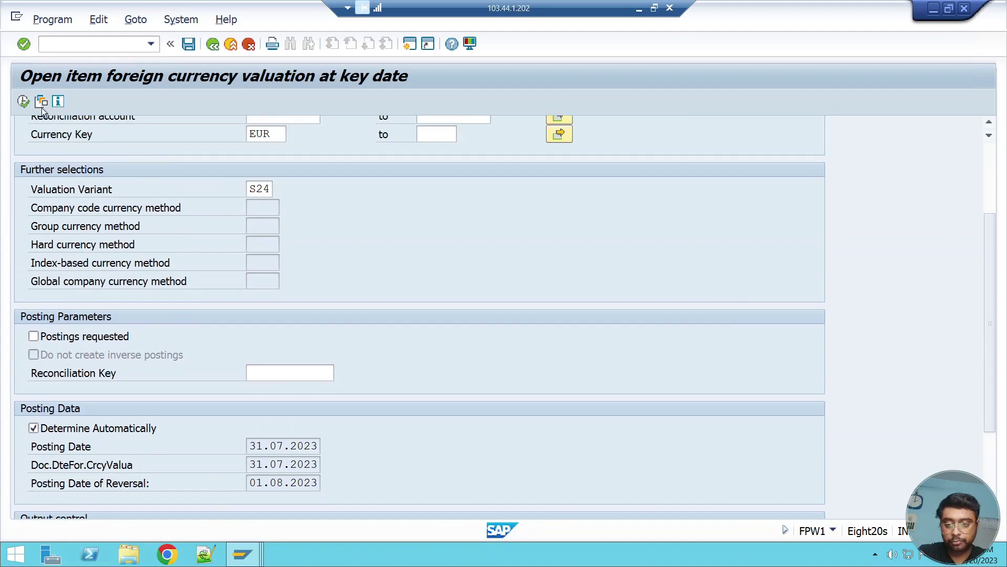
pyautogui.click(24, 105)
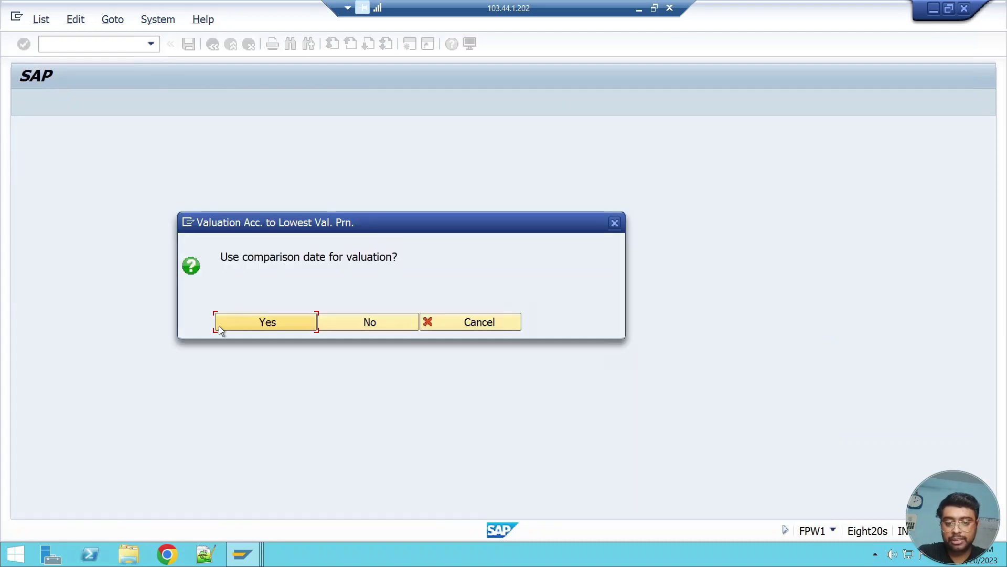
pyautogui.click(357, 317)
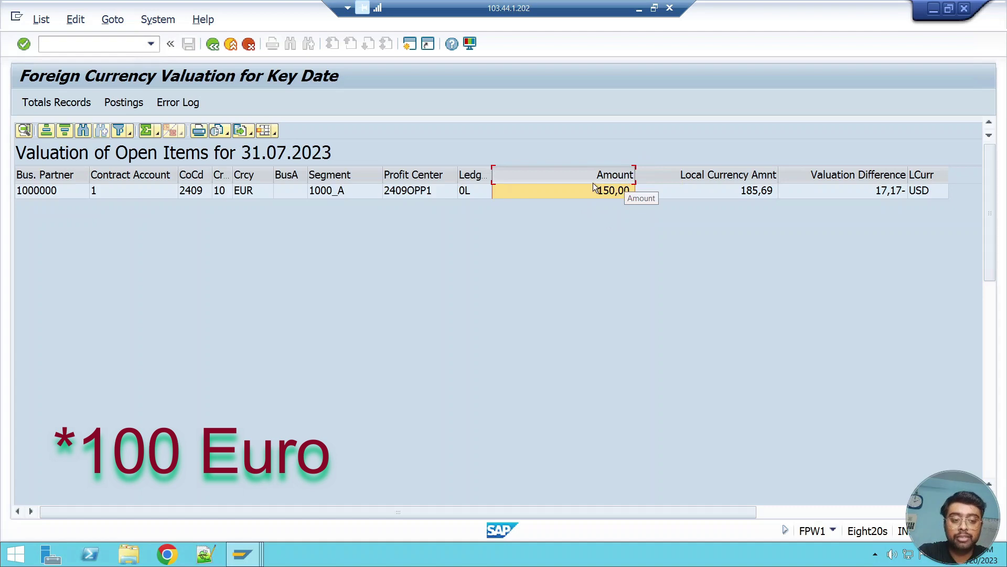
# Step: Open transaction SE16 in a new session from the account display and call up table DFKKOP
pyautogui.doubleClick(619, 190)
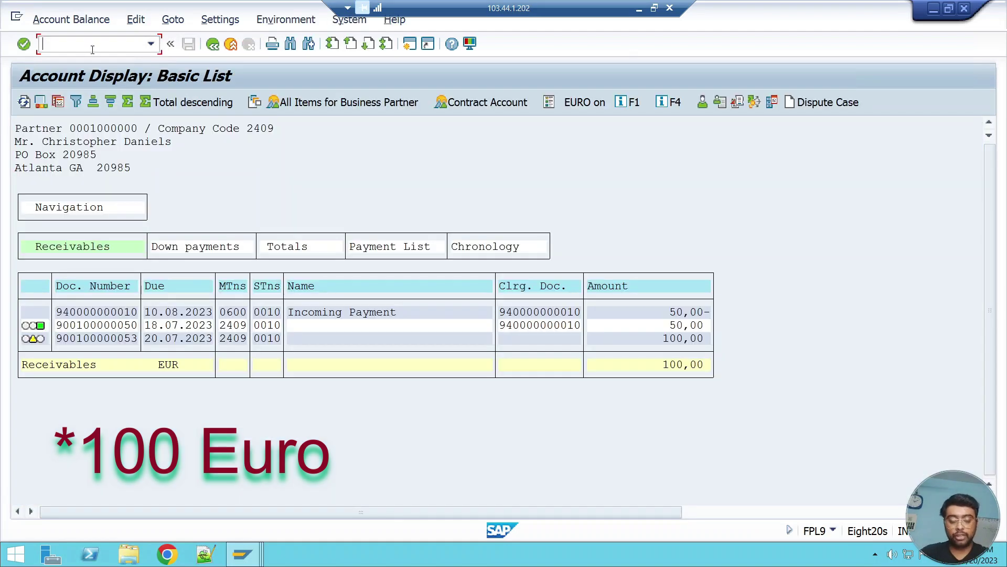
pyautogui.click(92, 45)
pyautogui.write('/ose16')
pyautogui.press('Return')
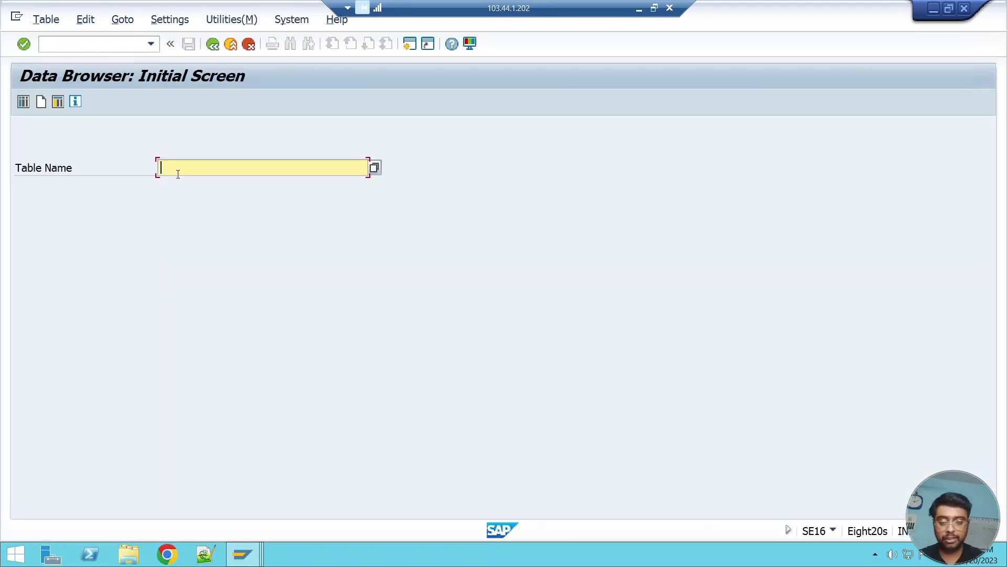
pyautogui.write('dfkkop')
pyautogui.press('Return')
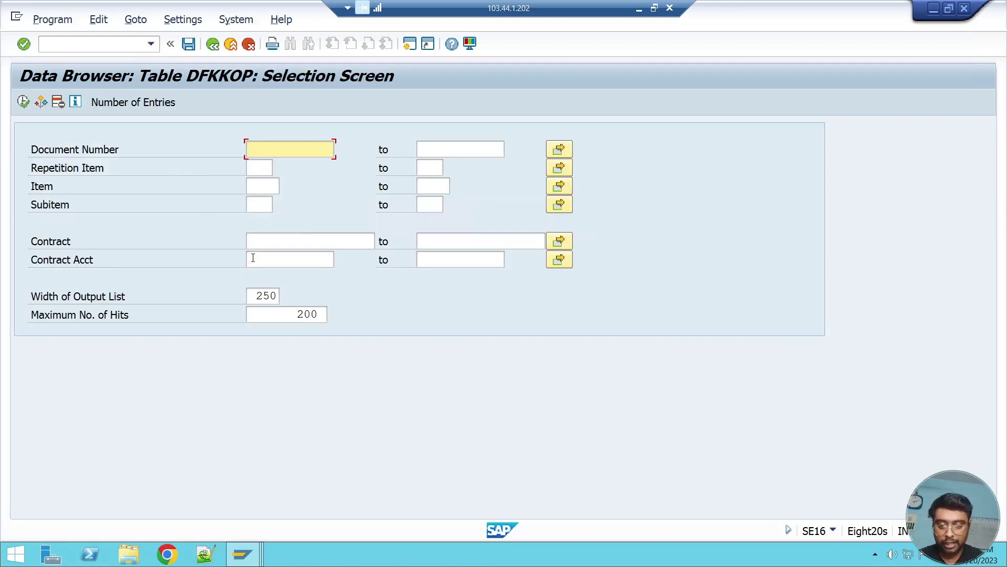
# Step: List the DFKKOP entries for the customer's contract account
pyautogui.click(257, 259)
pyautogui.write('1')
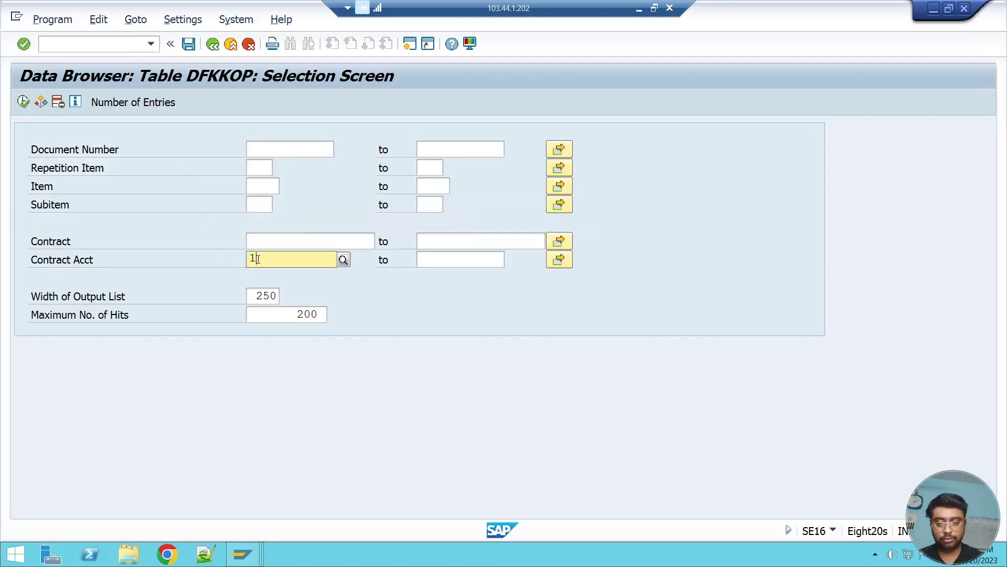
pyautogui.click(23, 102)
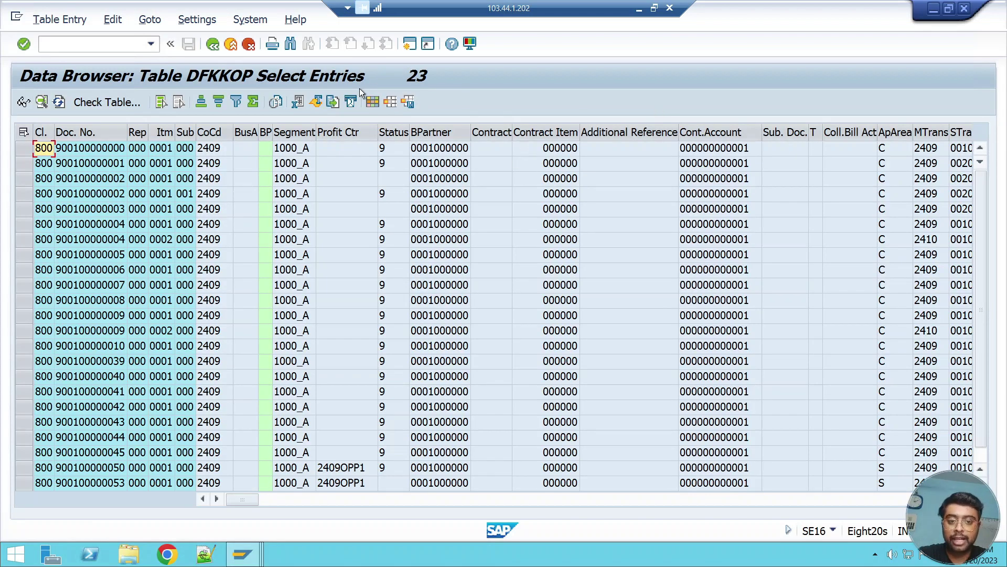
# Step: Filter the DFKKOP entries by the Crcy column to the EUR items
pyautogui.click(684, 498)
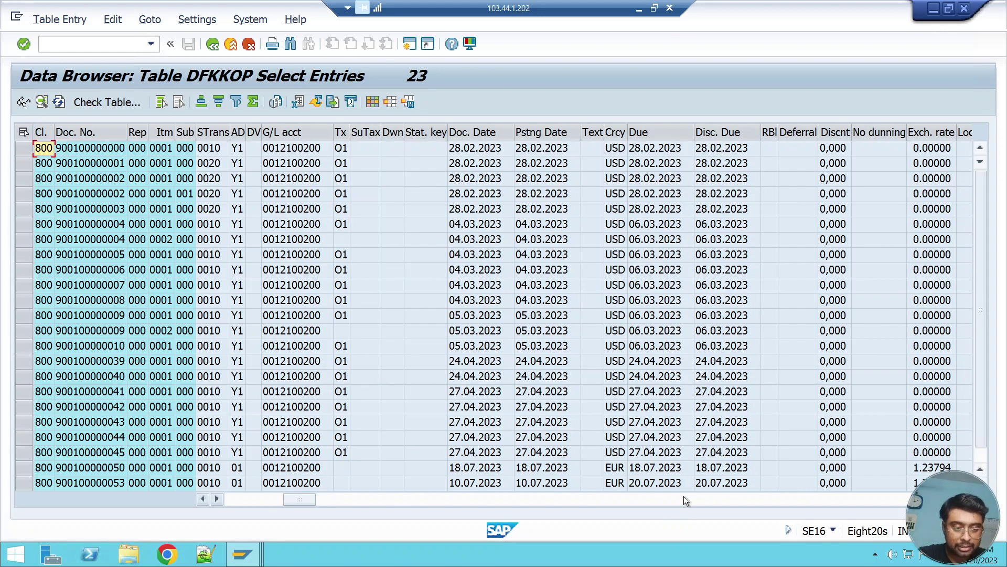
pyautogui.click(616, 132)
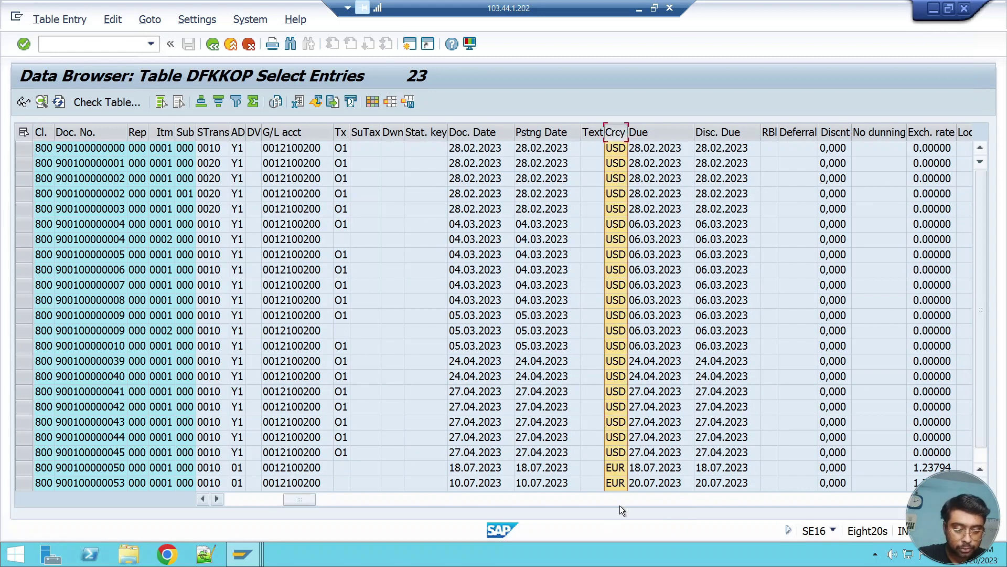
pyautogui.click(615, 480)
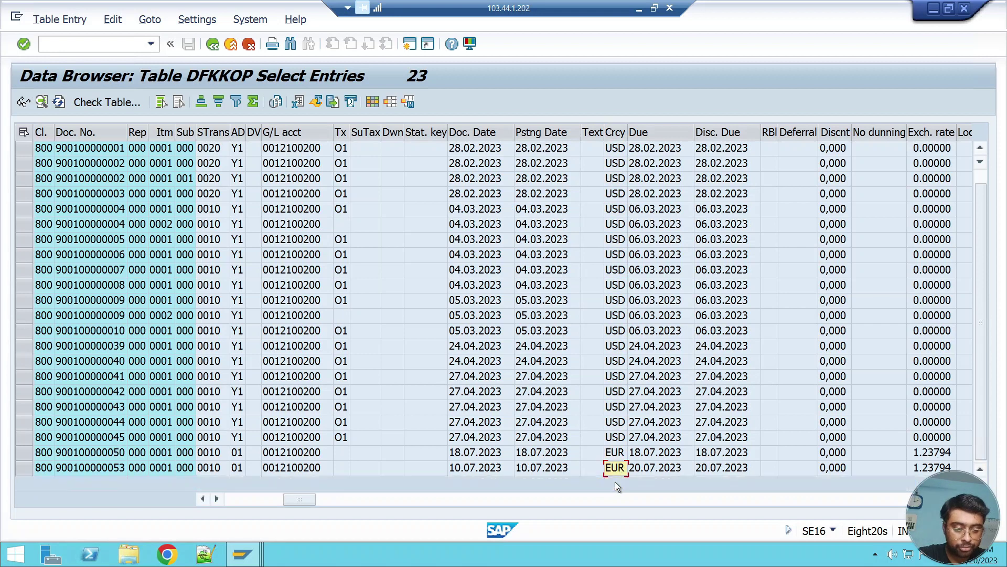
pyautogui.rightClick(618, 455)
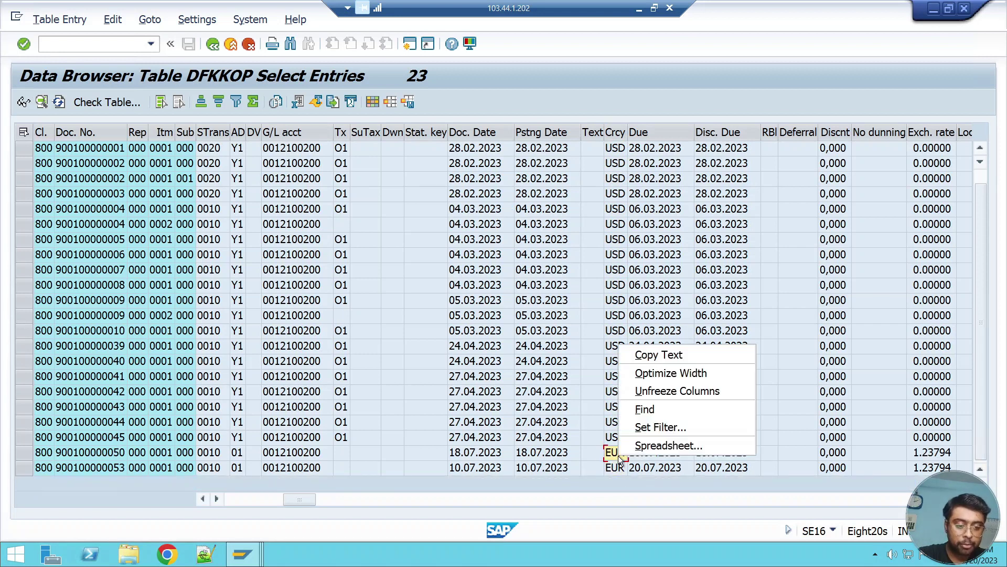
pyautogui.click(649, 424)
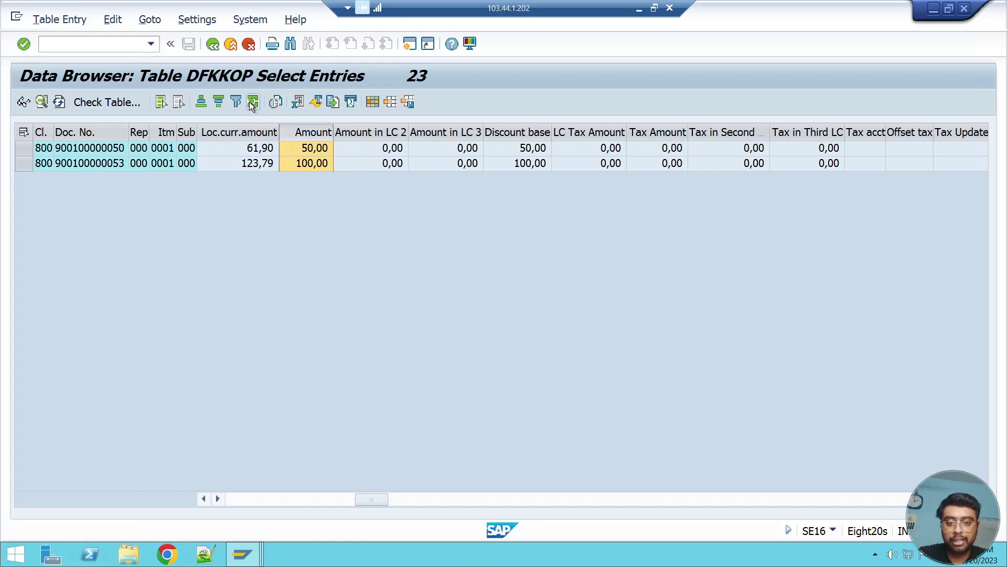
# Step: Total the Amount column of the filtered EUR items and examine the two document rows behind the total
pyautogui.click(253, 103)
pyautogui.click(471, 463)
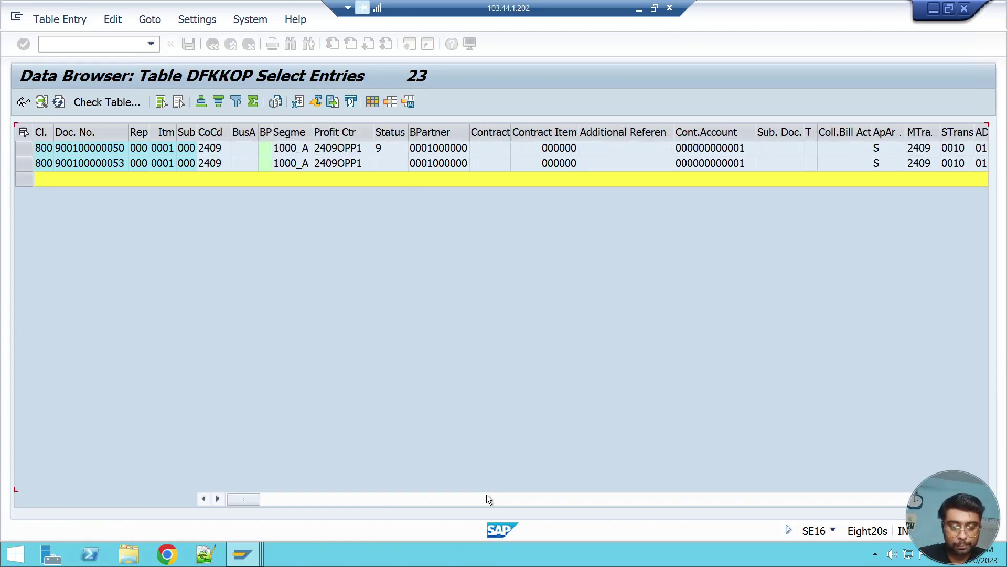
pyautogui.click(493, 498)
pyautogui.click(492, 498)
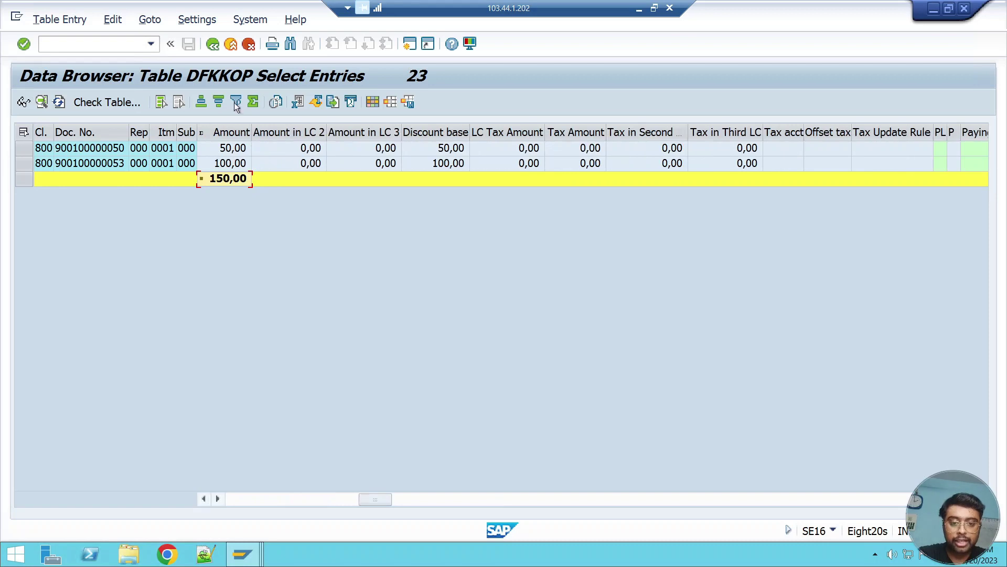
pyautogui.click(24, 163)
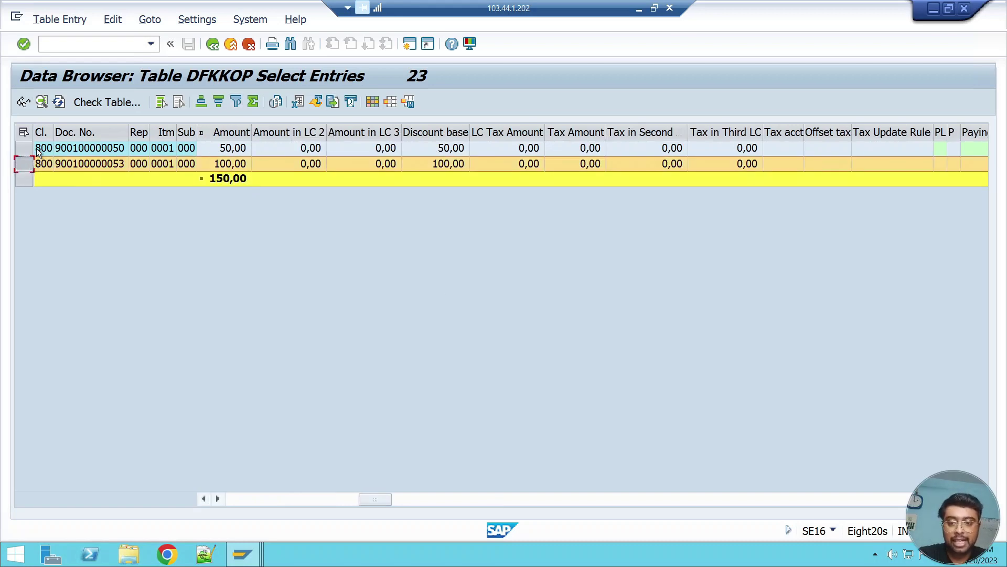
pyautogui.click(24, 148)
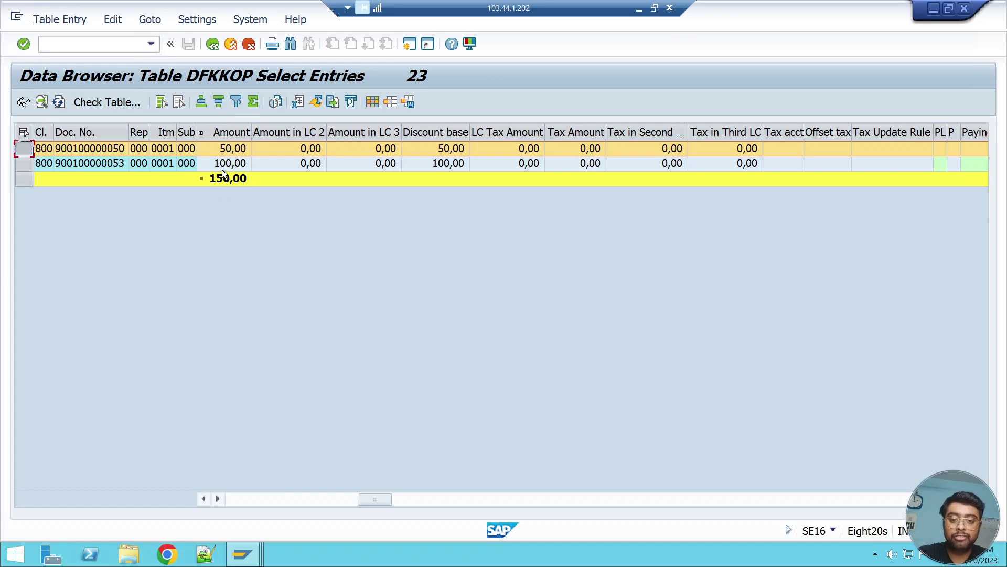
# Step: Examine the Local Currency Amnt column in the valuation result against the EUR to USD rate valid from 01.01.1798
pyautogui.moveTo(245, 557)
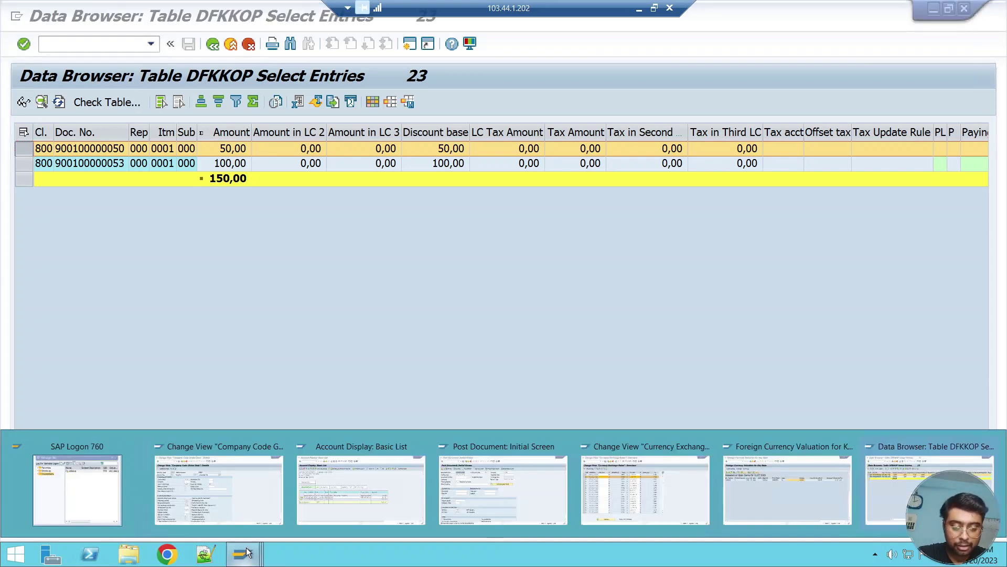
pyautogui.click(760, 465)
pyautogui.click(736, 176)
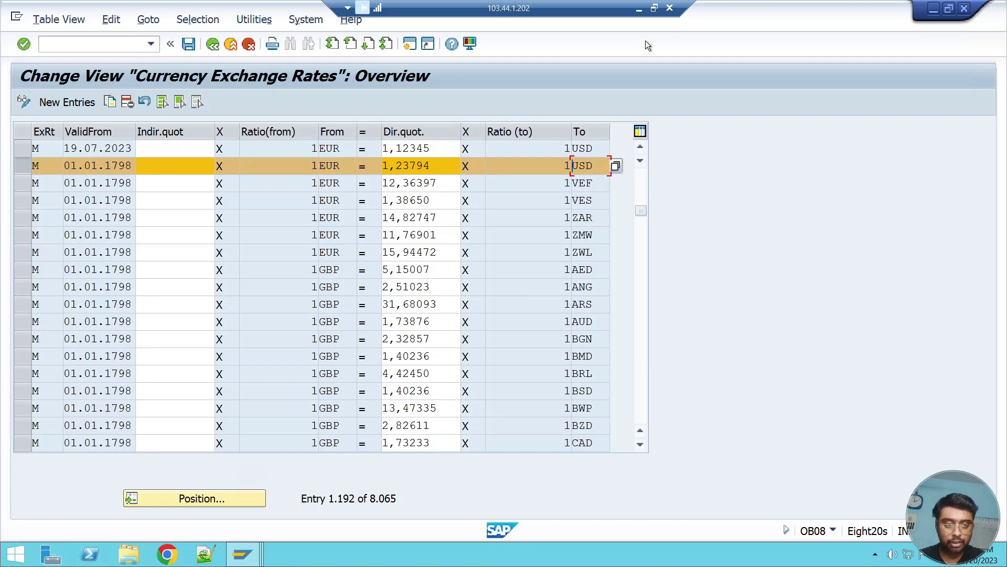
# Step: Switch to the Excel worksheet and enter 150 in cell H9 and the exchange rate 1.23794 in I9
pyautogui.click(640, 8)
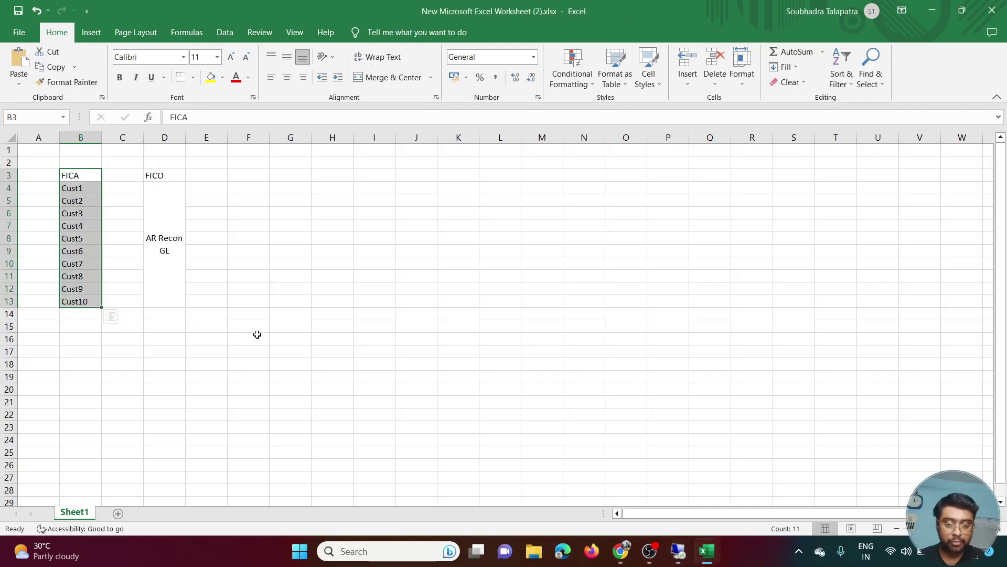
pyautogui.click(352, 250)
pyautogui.write('150')
pyautogui.press('Tab')
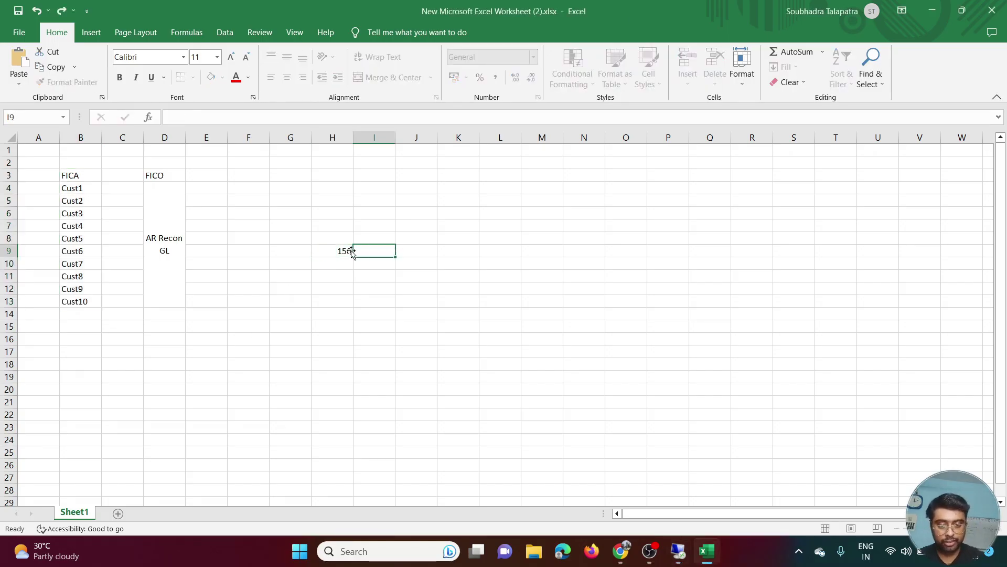
pyautogui.write('1.23794')
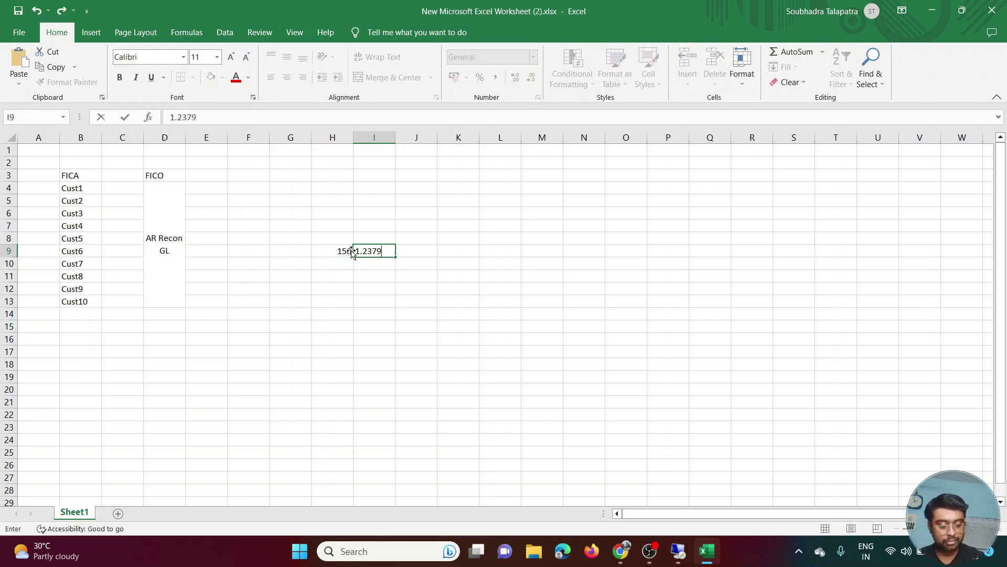
pyautogui.press('Return')
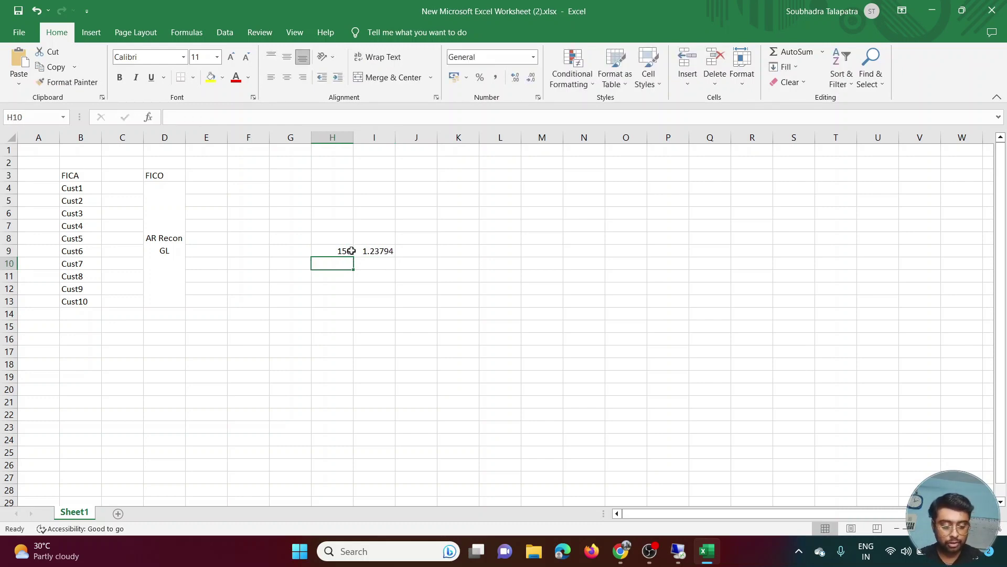
# Step: Calculate the local currency amount in cell H10 with the formula =H9*I9
pyautogui.write('=')
pyautogui.click(351, 251)
pyautogui.write('*')
pyautogui.click(366, 251)
pyautogui.press('Return')
pyautogui.click(333, 267)
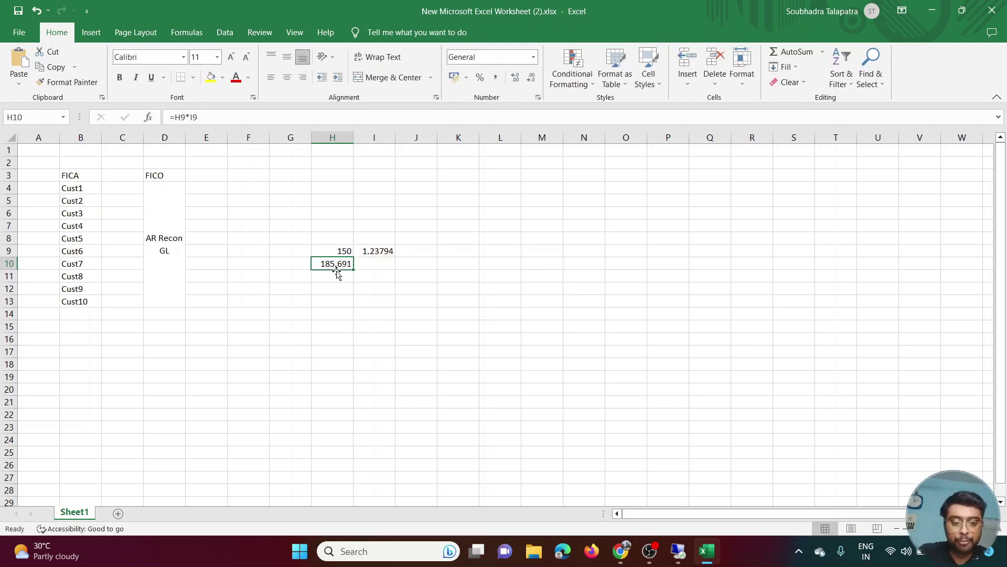
# Step: Switch back to SAP and check the EUR to USD direct quotation valid from 19.07.2023 in the exchange rate table
pyautogui.click(678, 551)
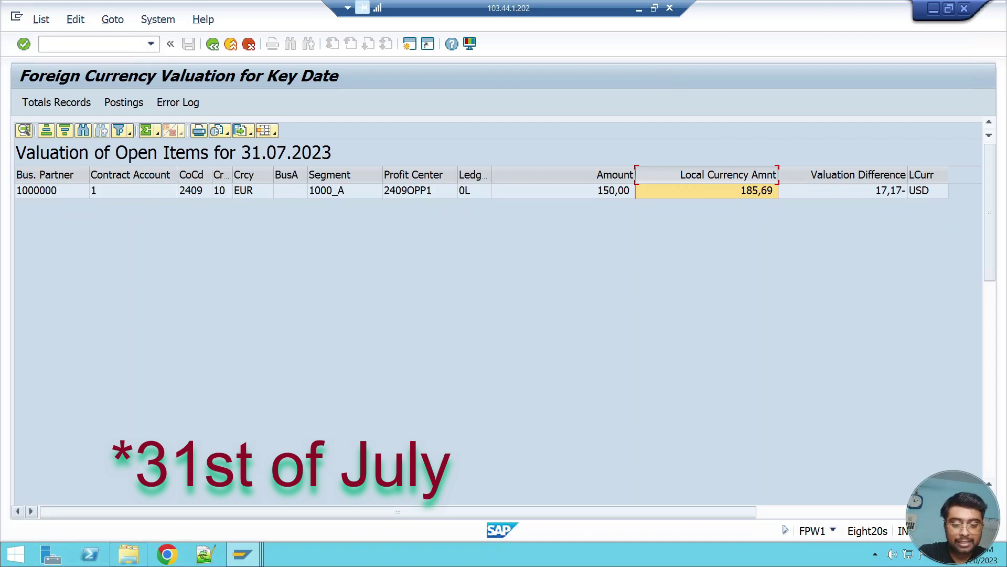
pyautogui.moveTo(246, 560)
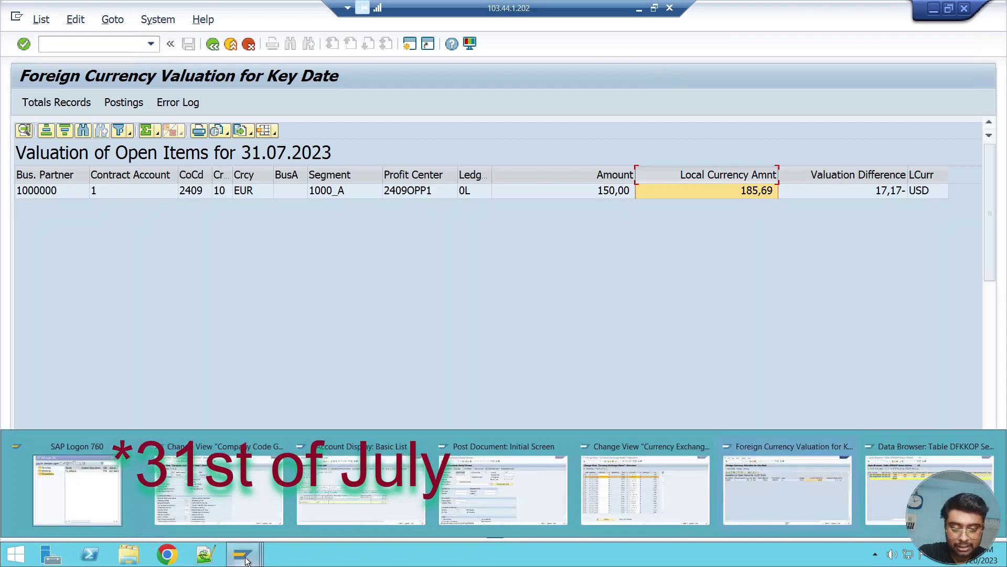
pyautogui.click(655, 491)
pyautogui.moveTo(435, 148); pyautogui.dragTo(381, 149)
pyautogui.click(383, 149)
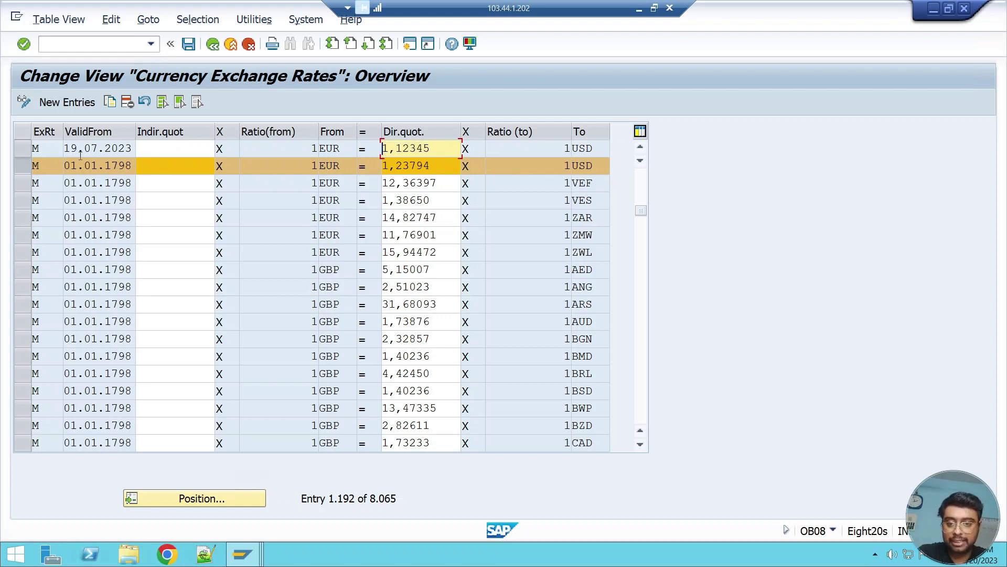
pyautogui.moveTo(66, 149); pyautogui.dragTo(134, 149)
pyautogui.click(135, 149)
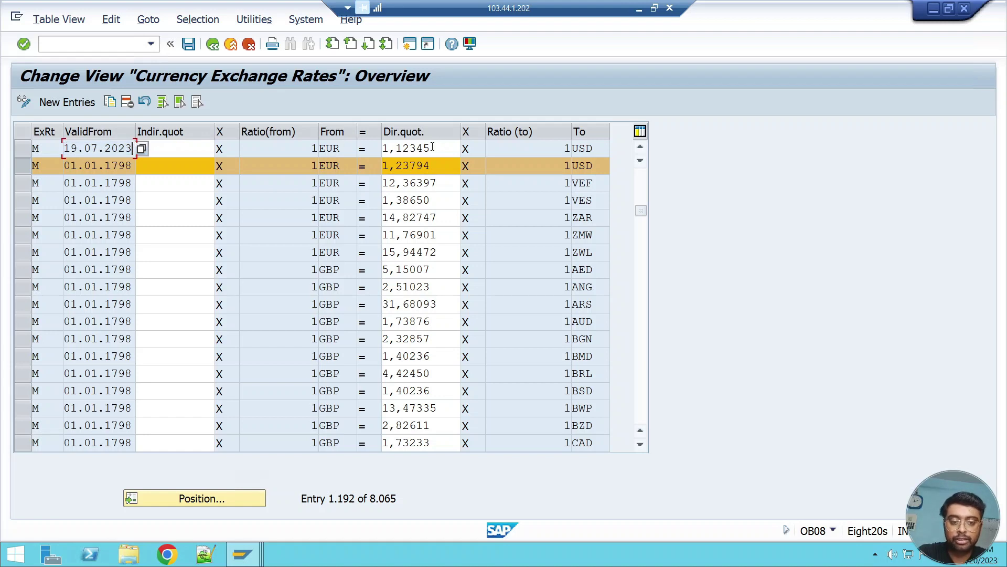
pyautogui.moveTo(433, 148); pyautogui.dragTo(382, 149)
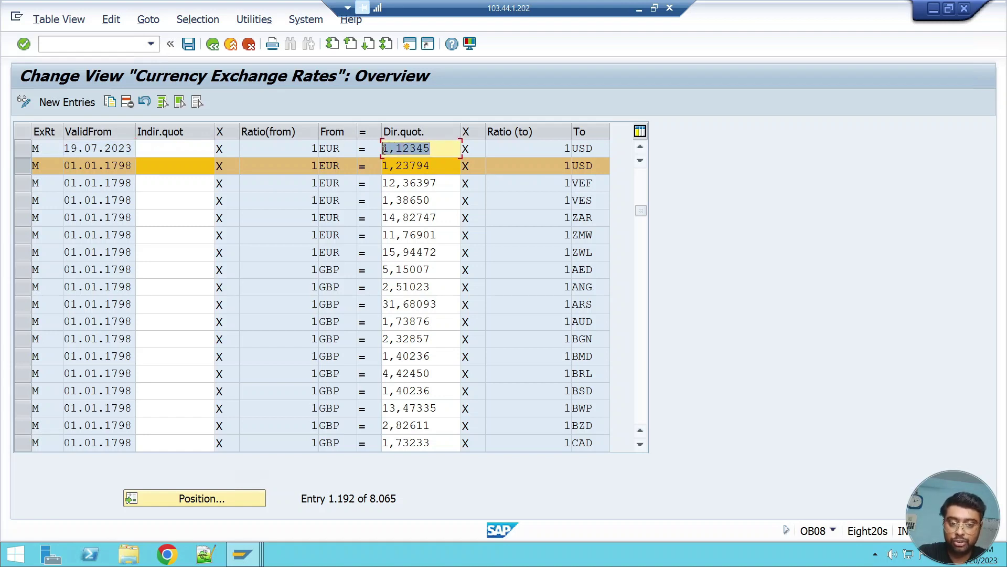
# Step: Switch to the Excel worksheet, enter the rate 1.12345 in J9 and calculate the rate difference in L9 with =I9-J9
pyautogui.click(382, 149)
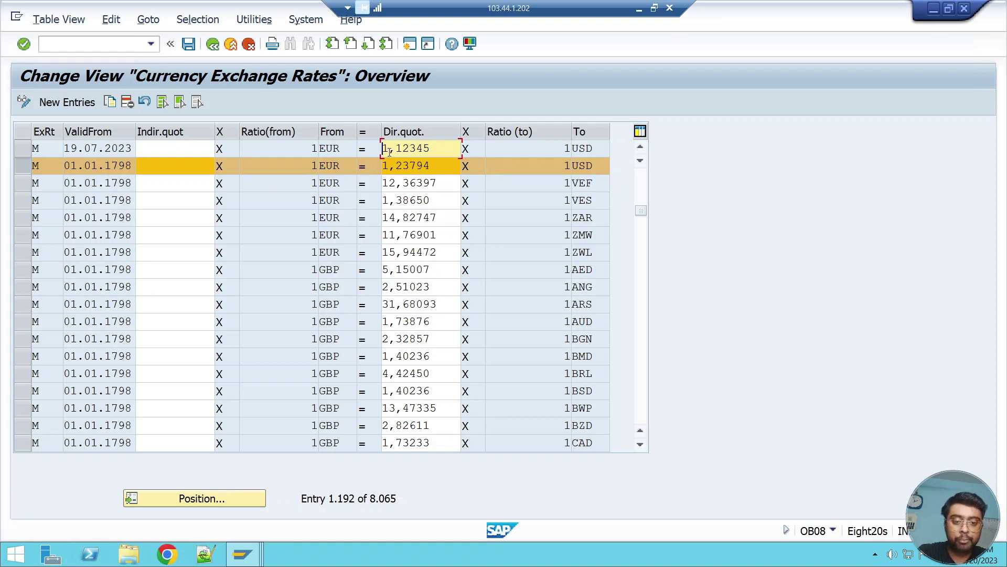
pyautogui.click(639, 8)
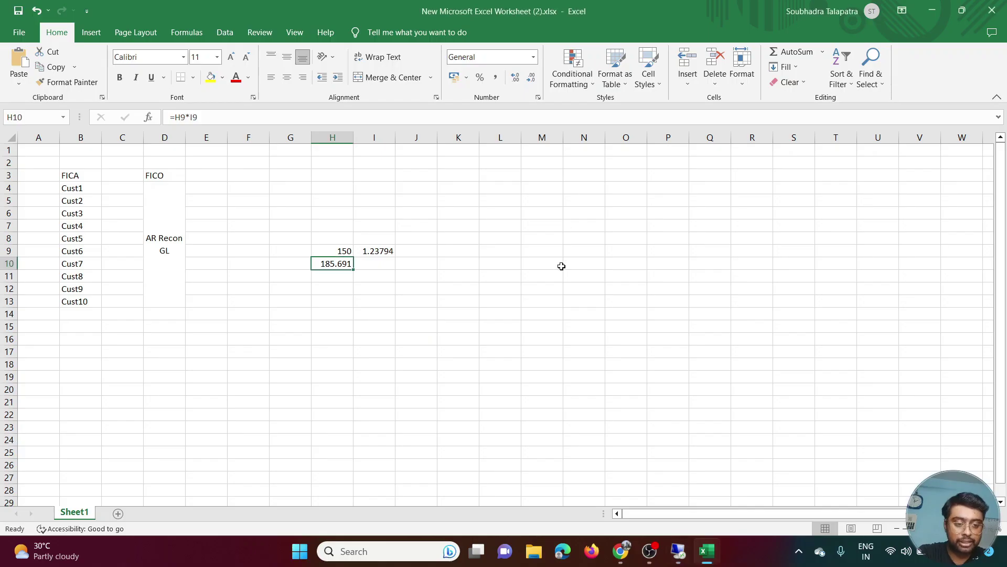
pyautogui.click(486, 250)
pyautogui.write('=')
pyautogui.click(372, 252)
pyautogui.write('-')
pyautogui.click(404, 254)
pyautogui.press('Return')
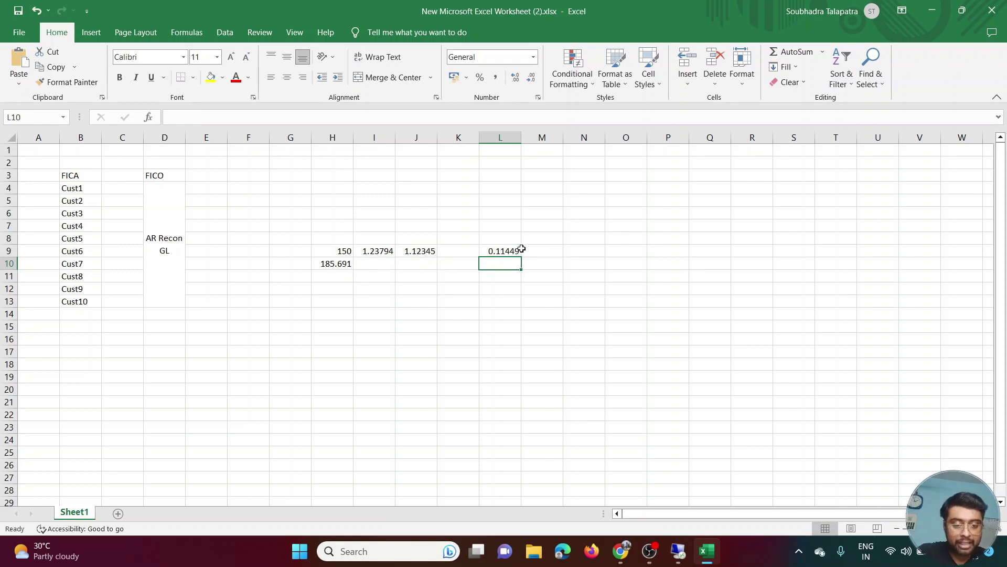
# Step: Calculate the expected valuation difference in cell L10 with the formula =L9*H9
pyautogui.click(501, 255)
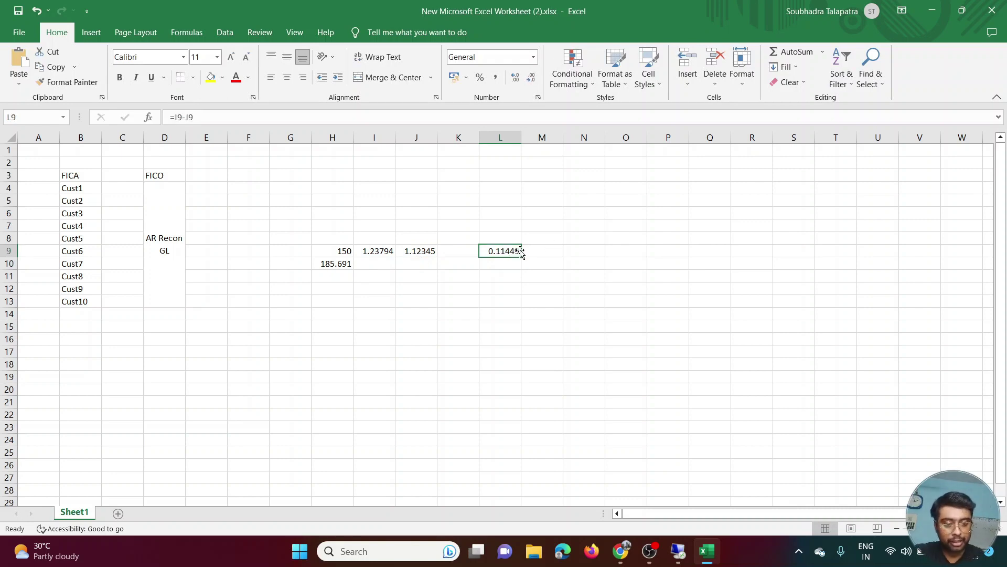
pyautogui.click(512, 264)
pyautogui.write('=')
pyautogui.click(506, 251)
pyautogui.write('*')
pyautogui.click(335, 251)
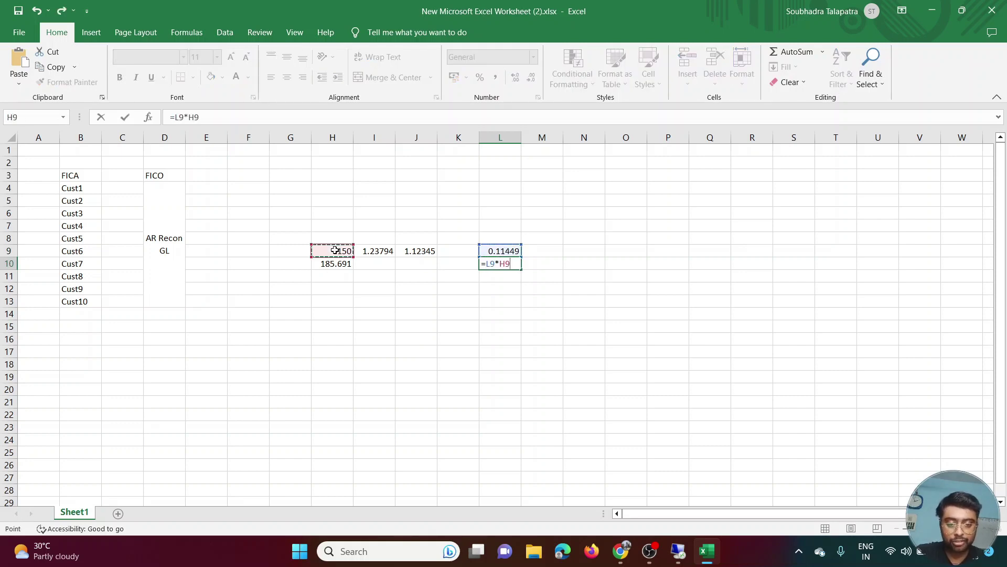
pyautogui.press('Return')
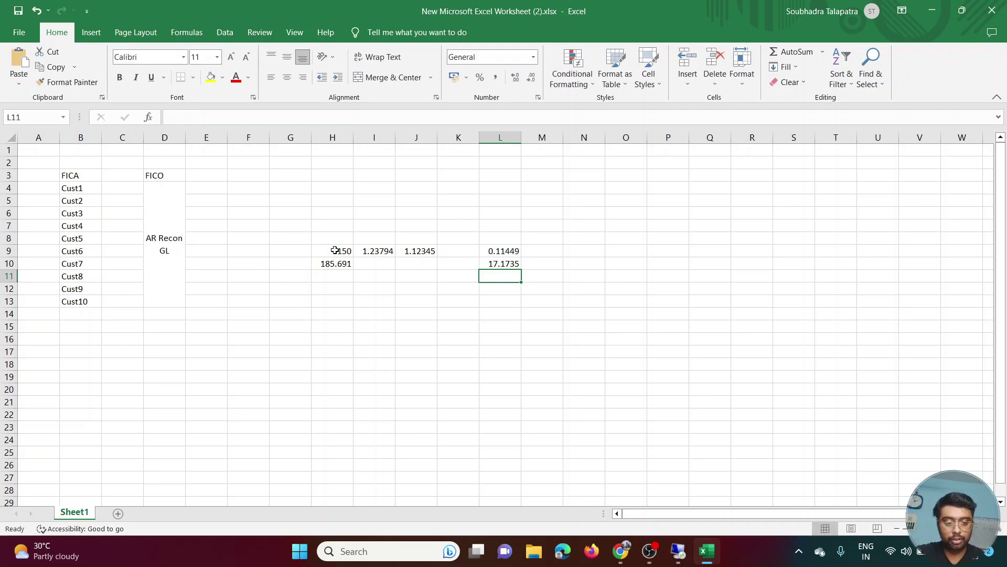
pyautogui.click(509, 262)
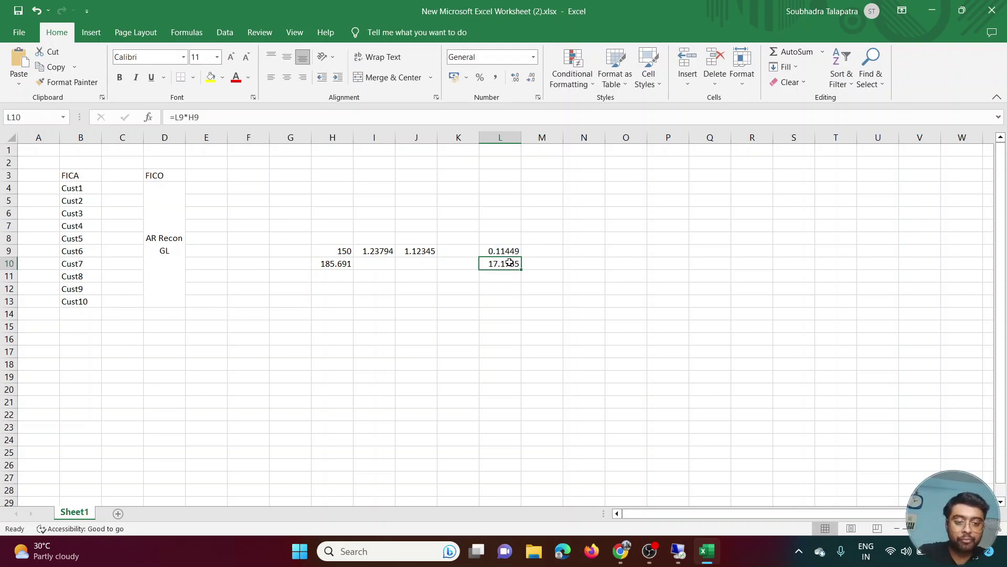
# Step: Switch back to SAP and compare the Valuation Difference in the foreign currency valuation result with the Excel calculation
pyautogui.click(678, 551)
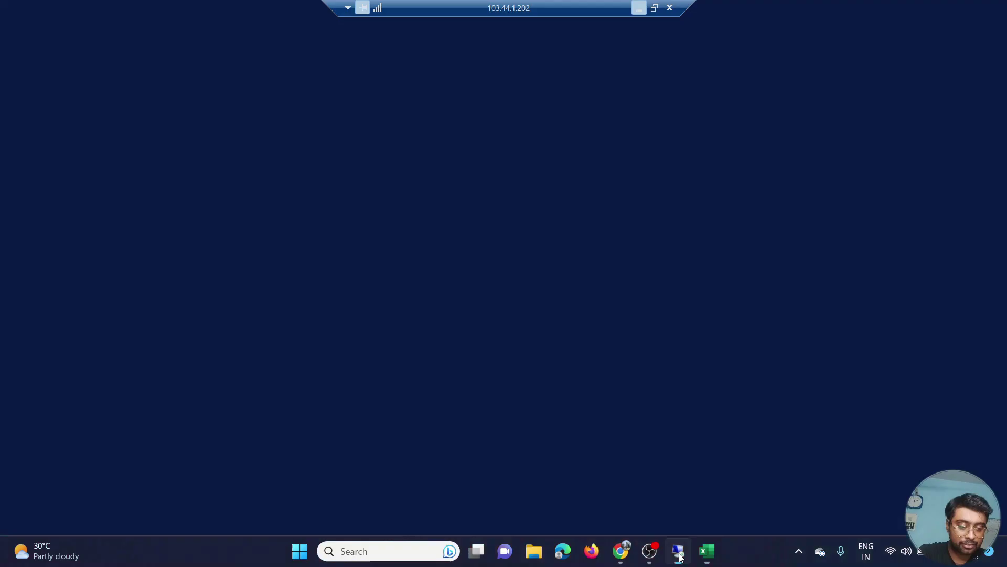
pyautogui.moveTo(261, 560)
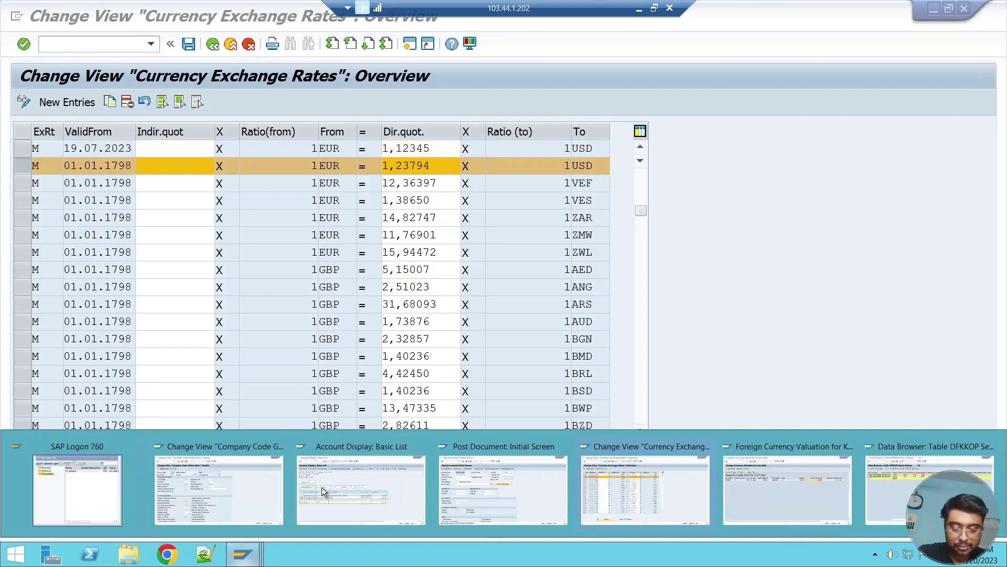
pyautogui.click(822, 485)
pyautogui.click(859, 171)
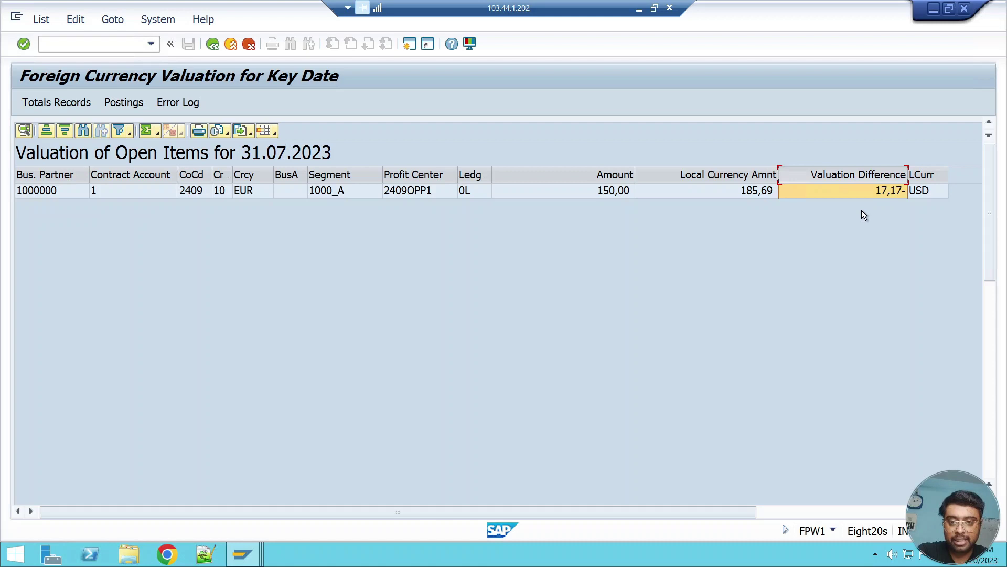
pyautogui.click(48, 191)
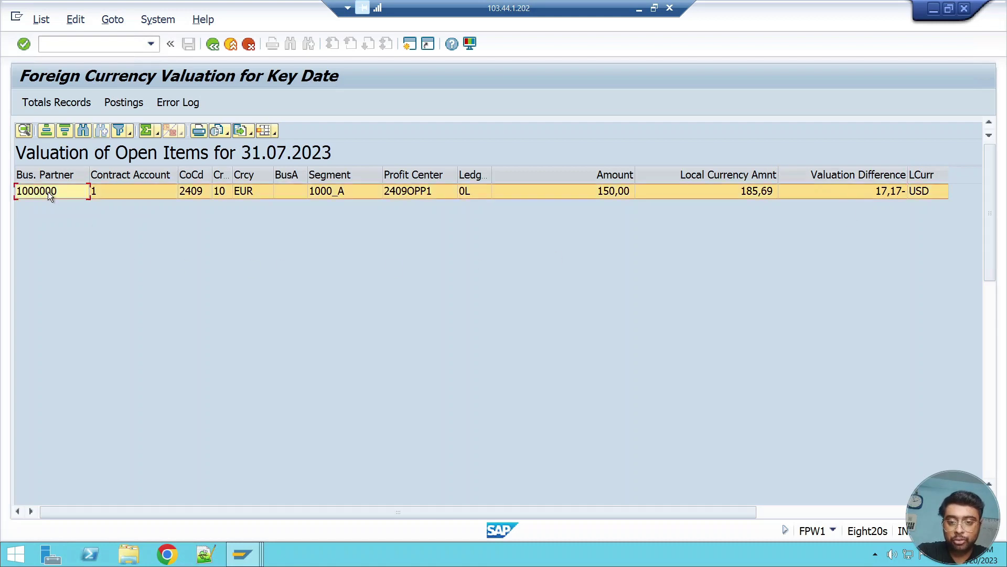
# Step: Display the postings of the simulated valuation and examine their G/L account, reversal posting date and local currency amount
pyautogui.click(123, 106)
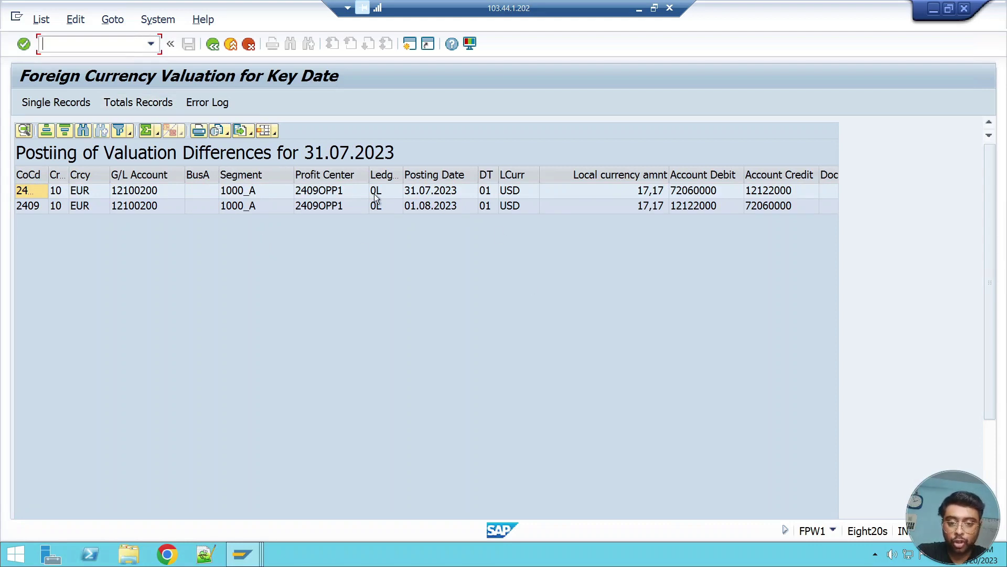
pyautogui.click(143, 190)
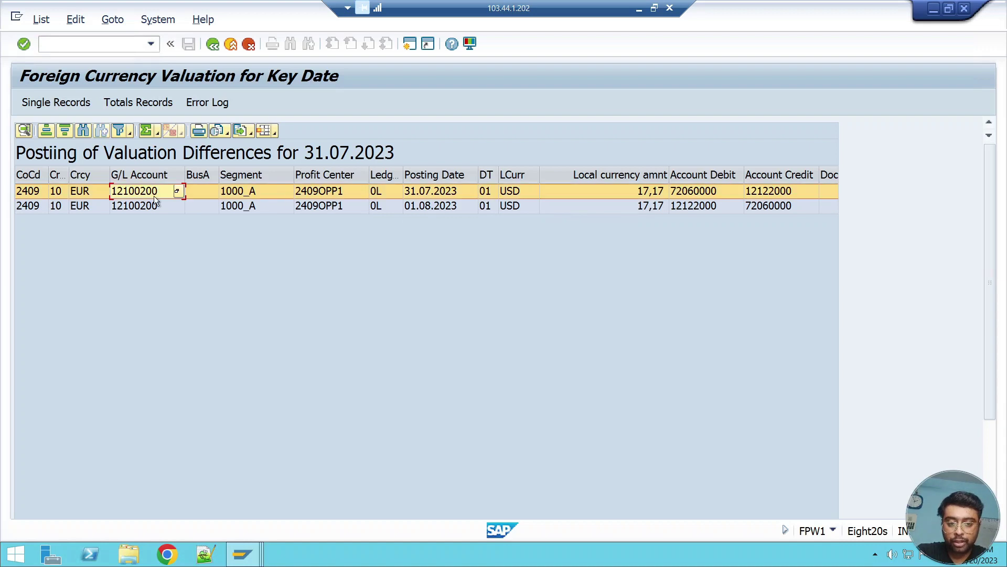
pyautogui.click(430, 207)
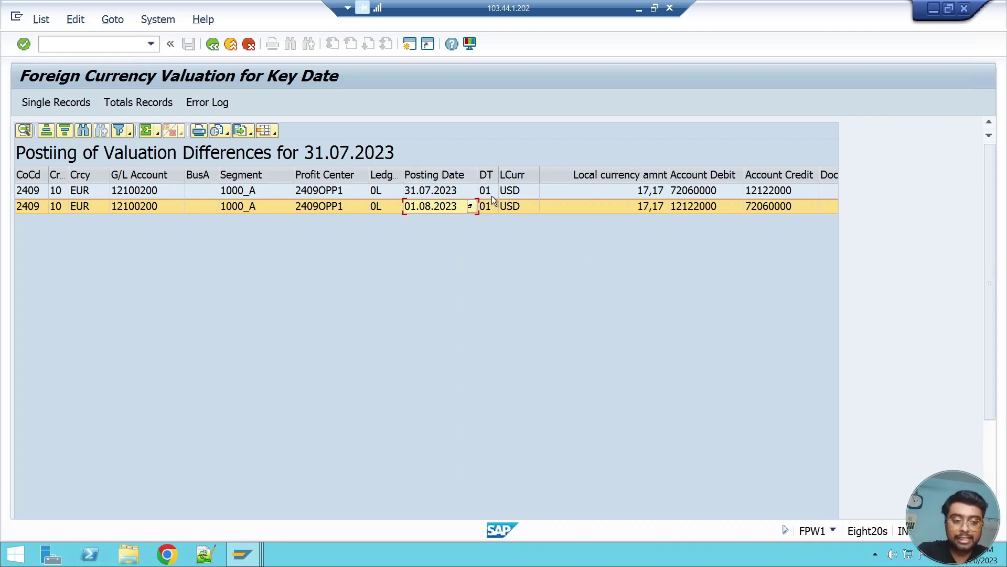
pyautogui.click(636, 192)
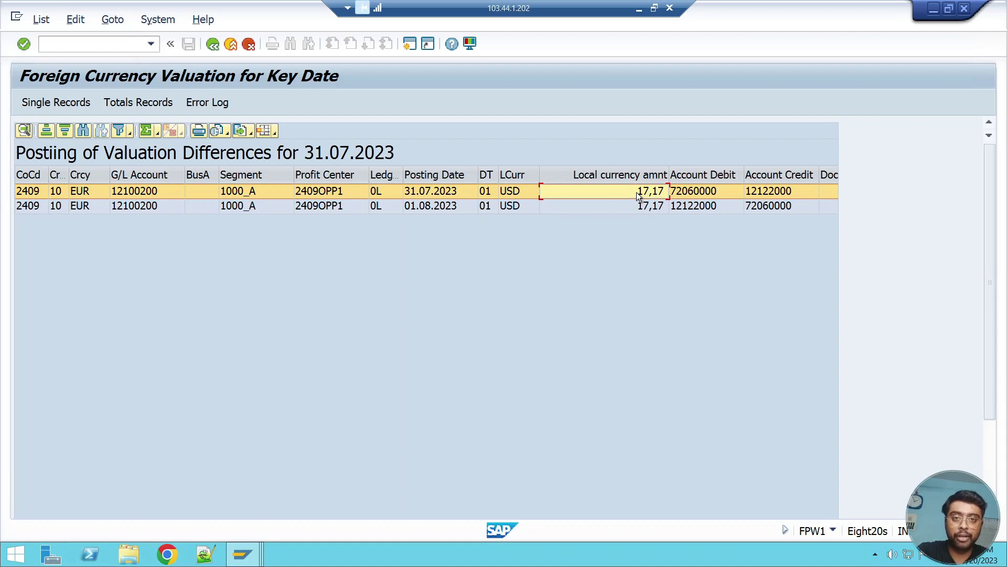
# Step: Return to the open item valuation selection screen and activate Postings requested
pyautogui.click(214, 45)
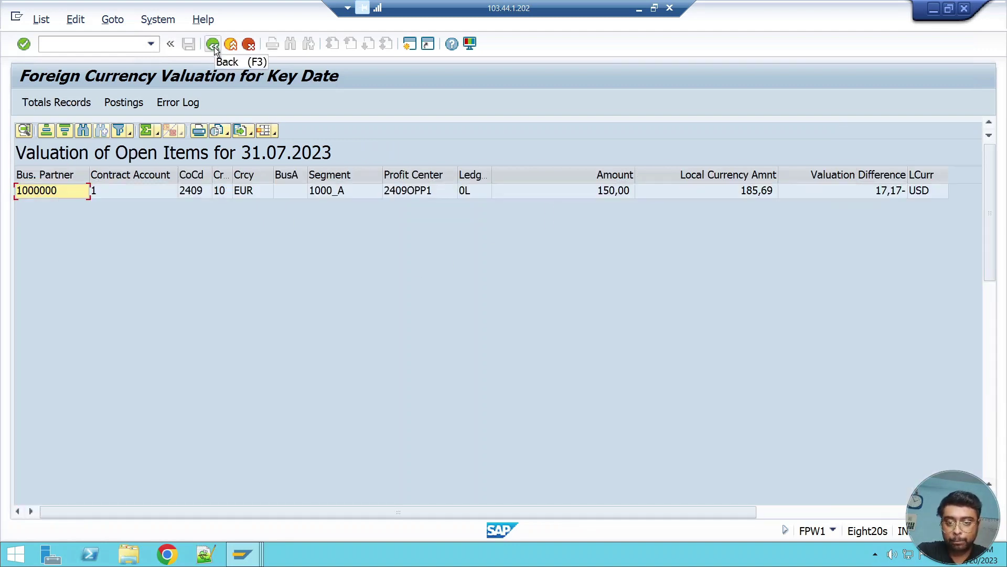
pyautogui.click(214, 46)
pyautogui.scroll(-1, 138, 415)
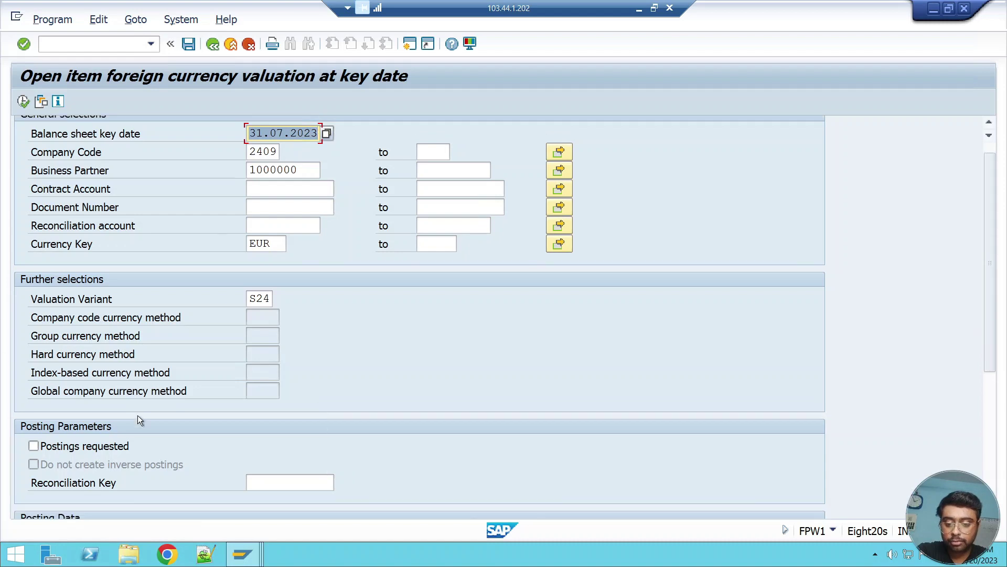
pyautogui.click(34, 438)
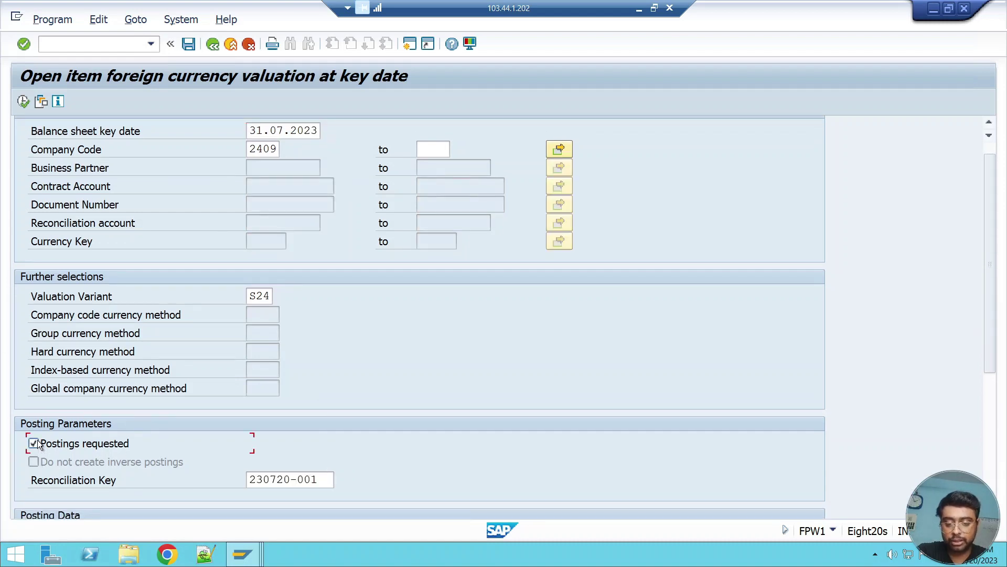
# Step: Check the posting parameters and dates, then execute the valuation with postings and display the posted valuation differences
pyautogui.scroll(-3, 37, 440)
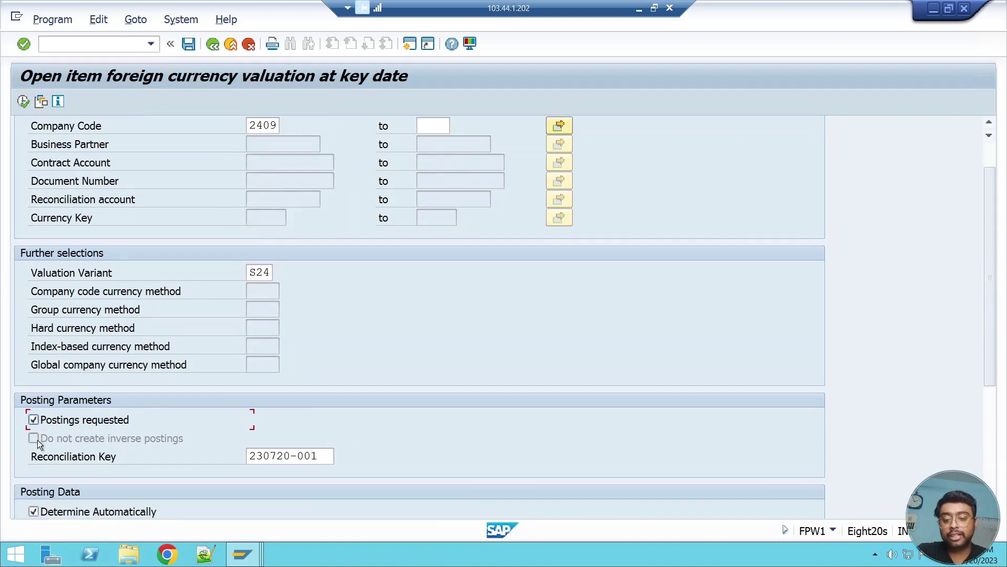
pyautogui.click(248, 407)
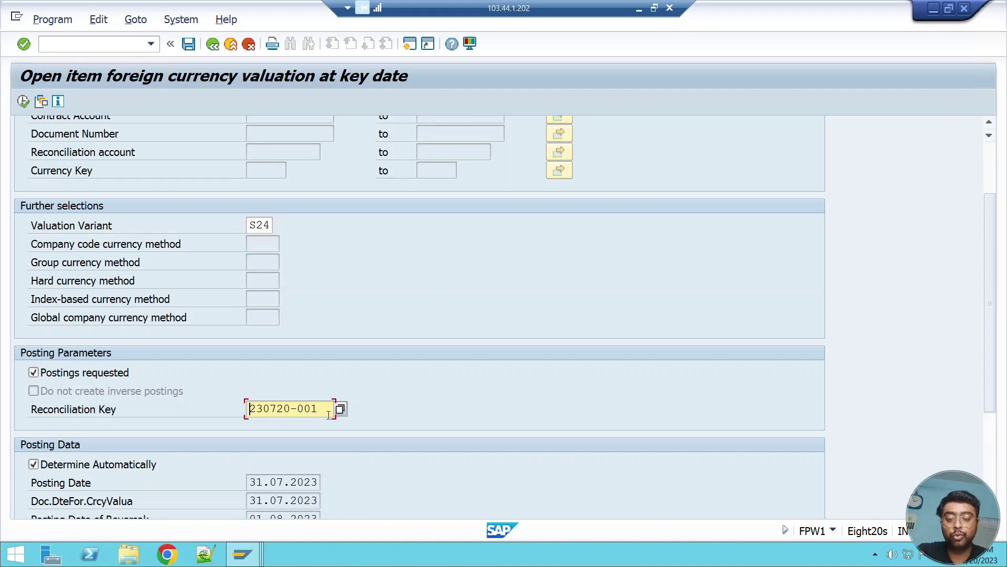
pyautogui.scroll(-1, 322, 414)
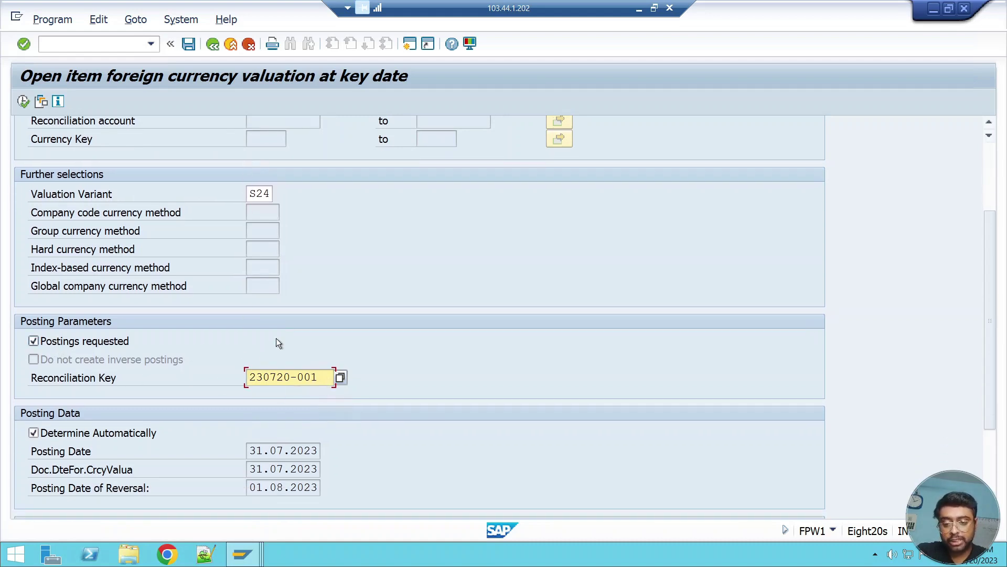
pyautogui.scroll(-3, 54, 428)
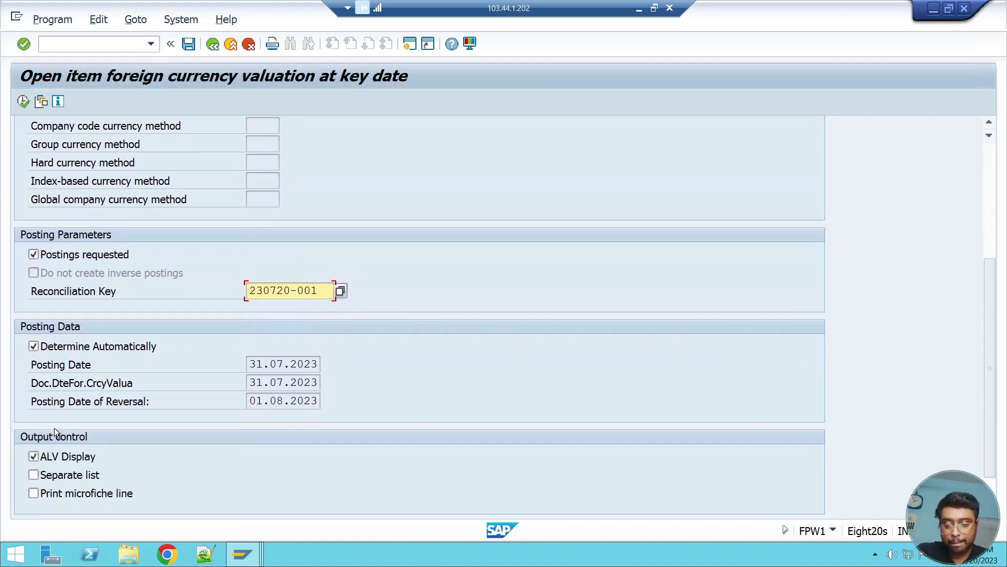
pyautogui.scroll(-1, 55, 431)
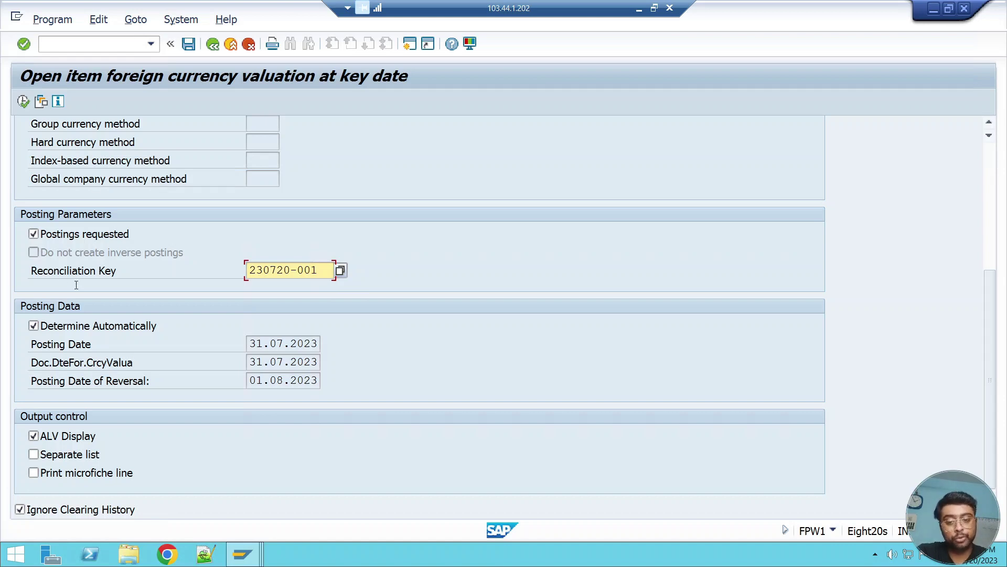
pyautogui.scroll(4, 181, 429)
pyautogui.scroll(1, 183, 435)
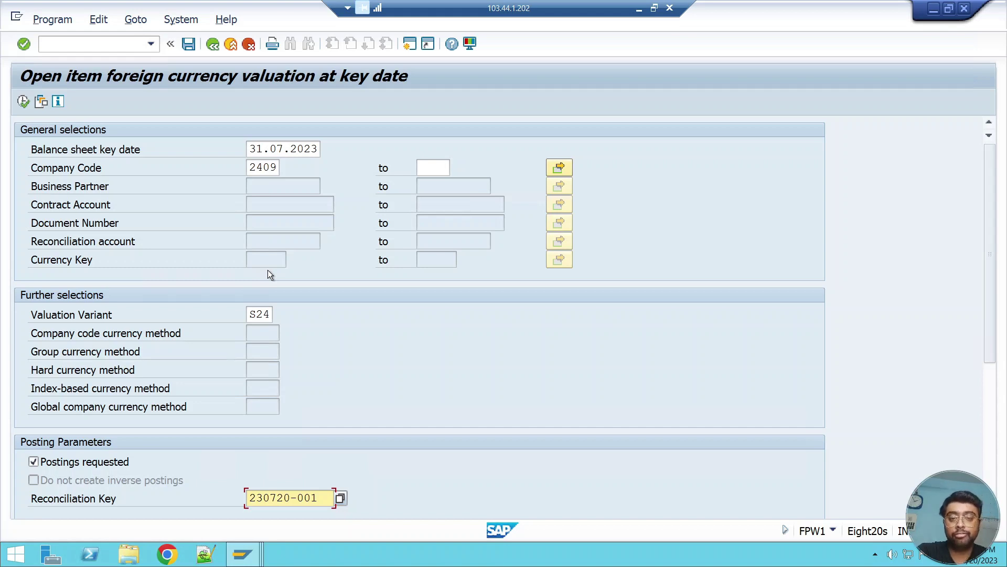
pyautogui.click(23, 101)
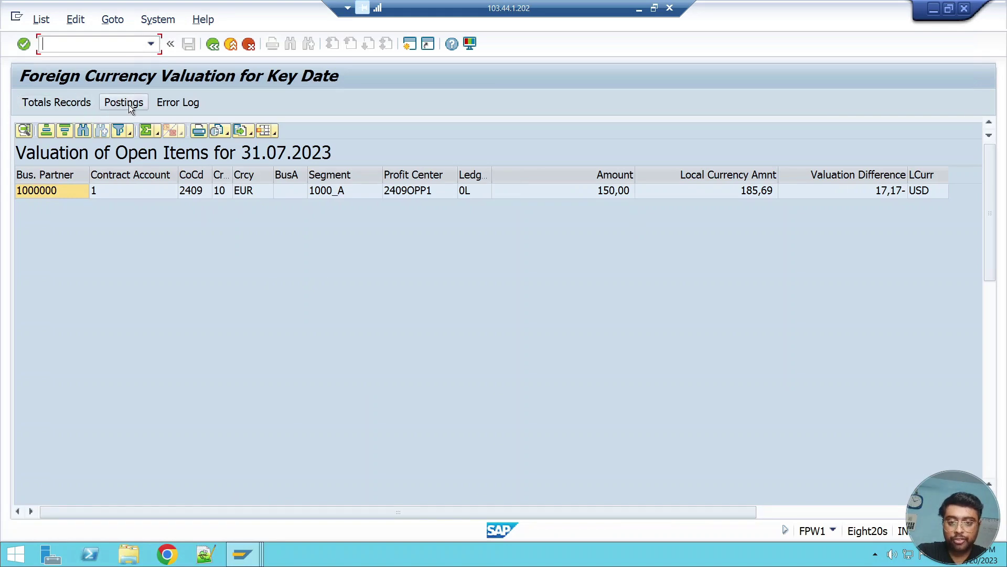
pyautogui.click(124, 103)
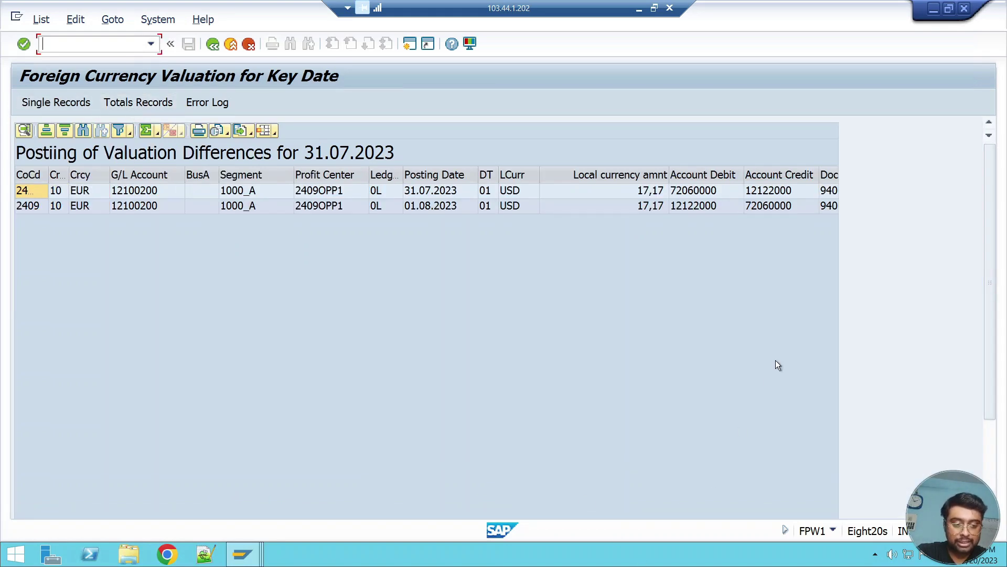
# Step: Examine the document numbers of the valuation posting dated 31.07.2023 and its reversal dated 01.08.2023
pyautogui.click(780, 192)
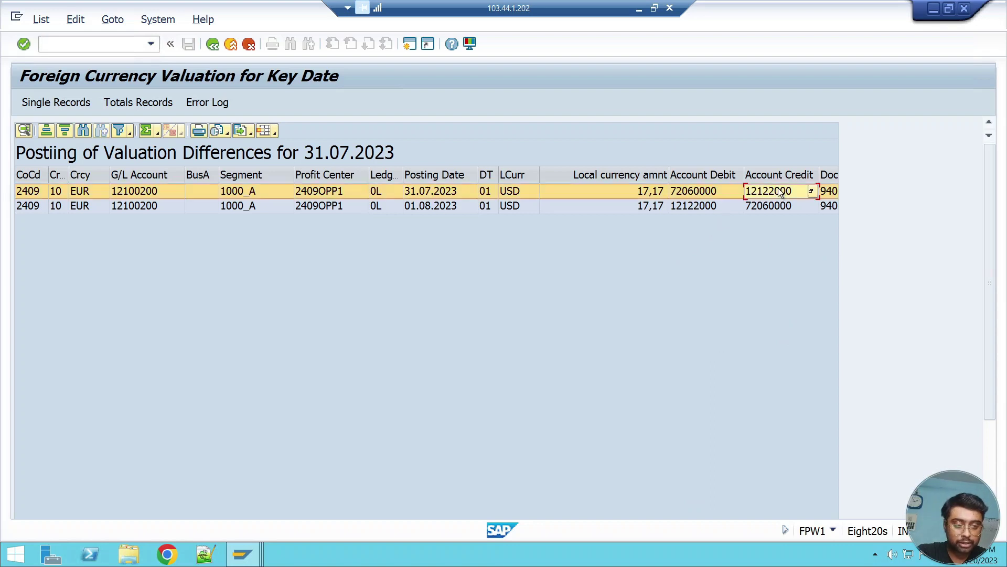
pyautogui.press('Right')
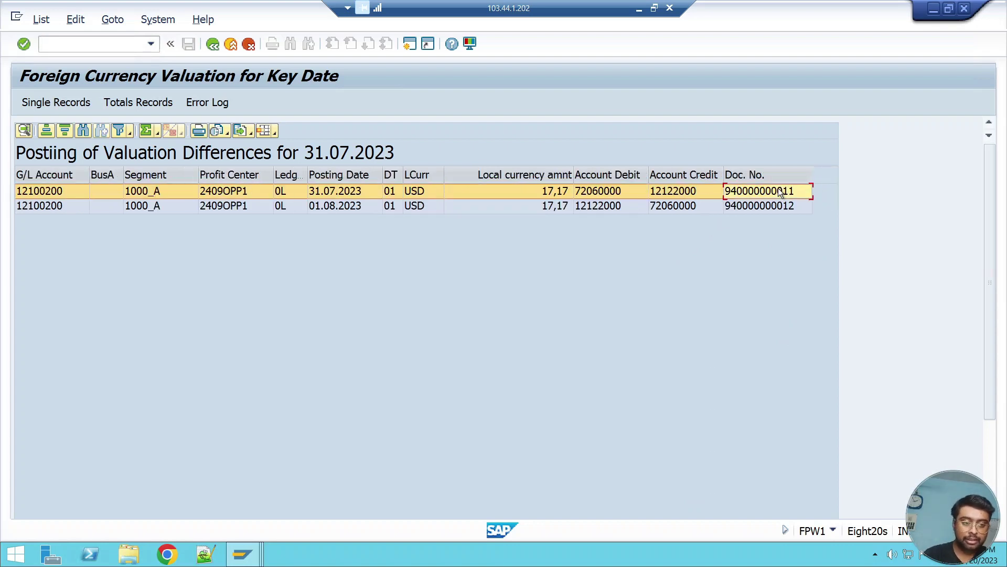
pyautogui.click(773, 205)
pyautogui.click(773, 192)
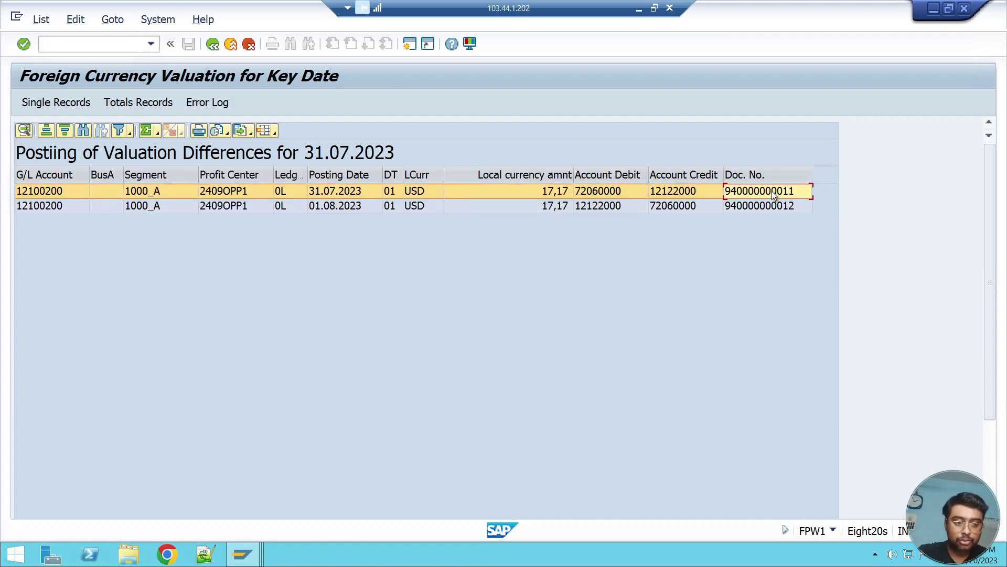
pyautogui.click(329, 194)
pyautogui.click(783, 206)
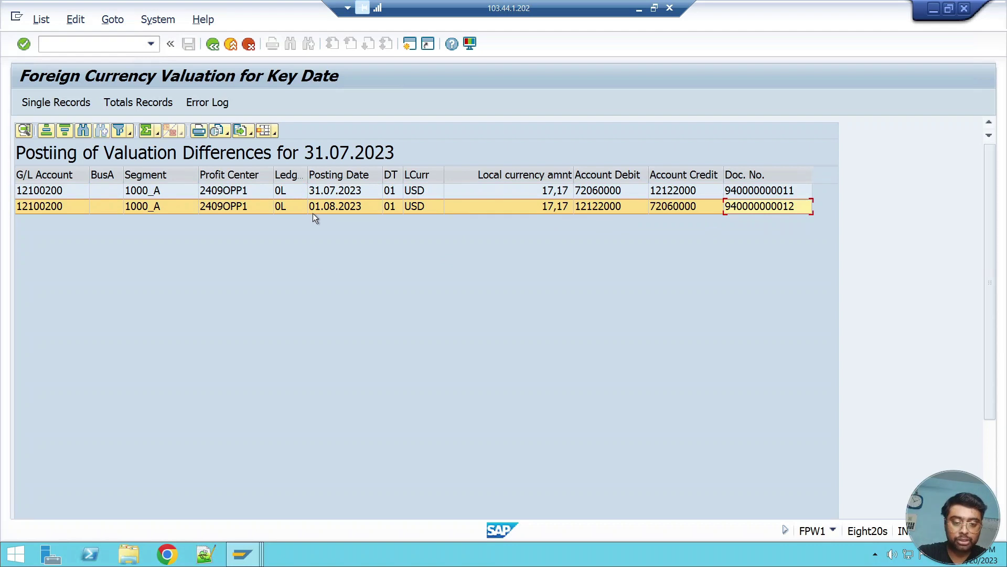
pyautogui.click(751, 191)
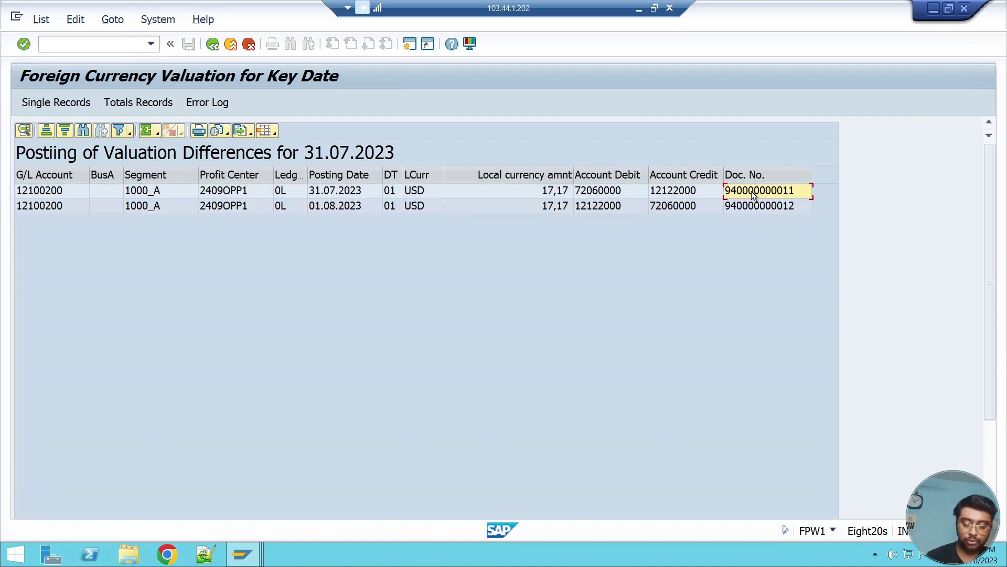
pyautogui.click(53, 48)
pyautogui.write('/ofpr')
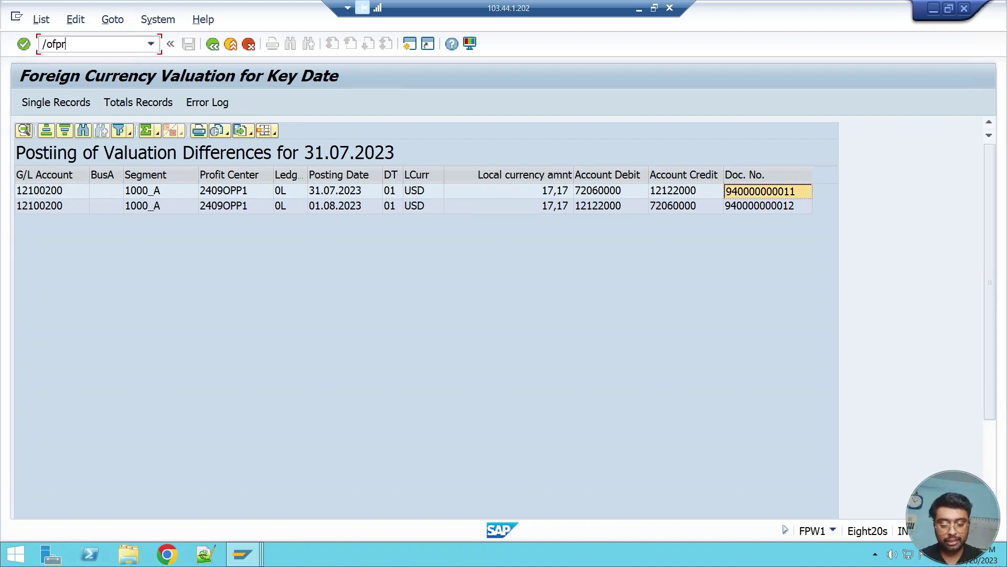
pyautogui.press('Return')
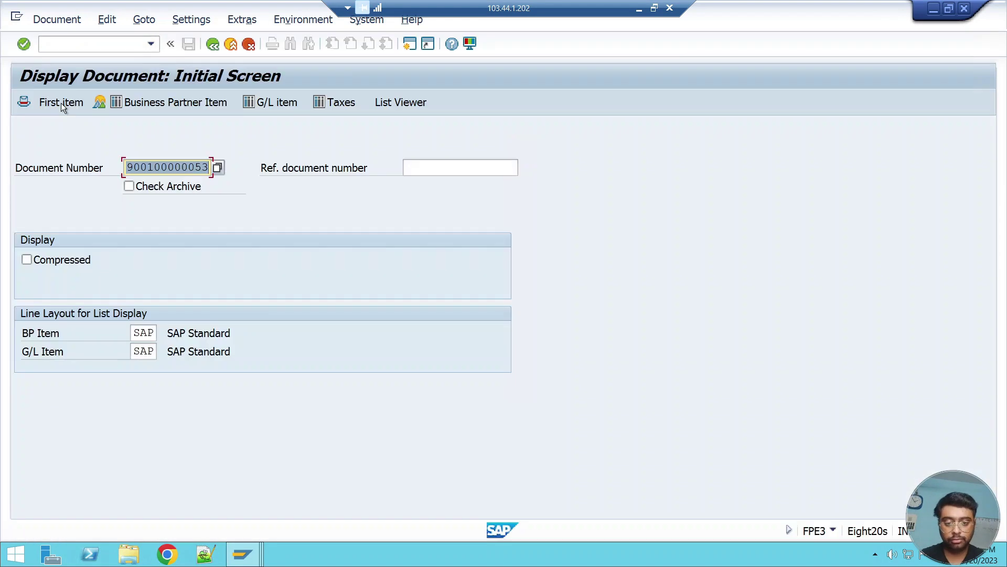
pyautogui.press('Return')
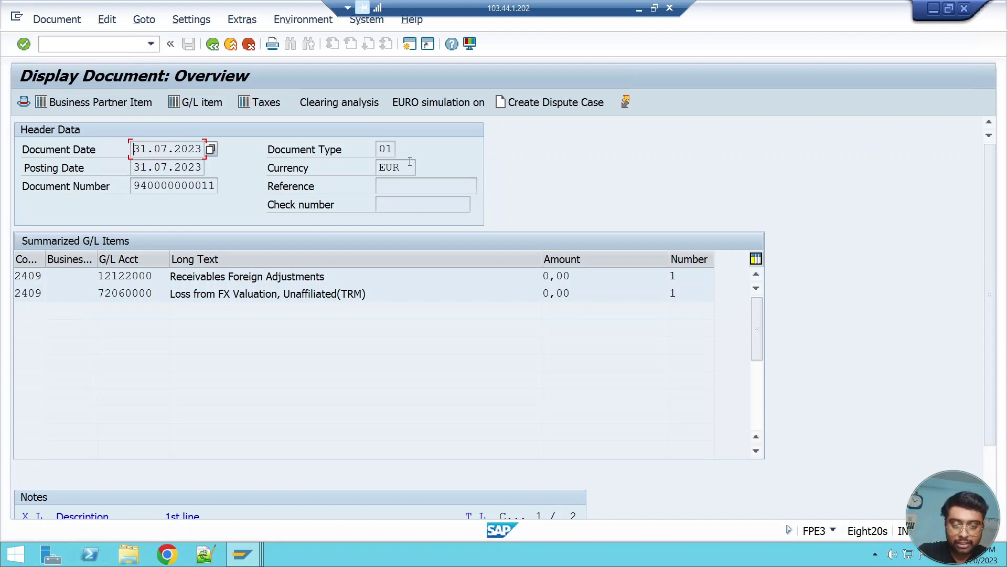
pyautogui.click(393, 166)
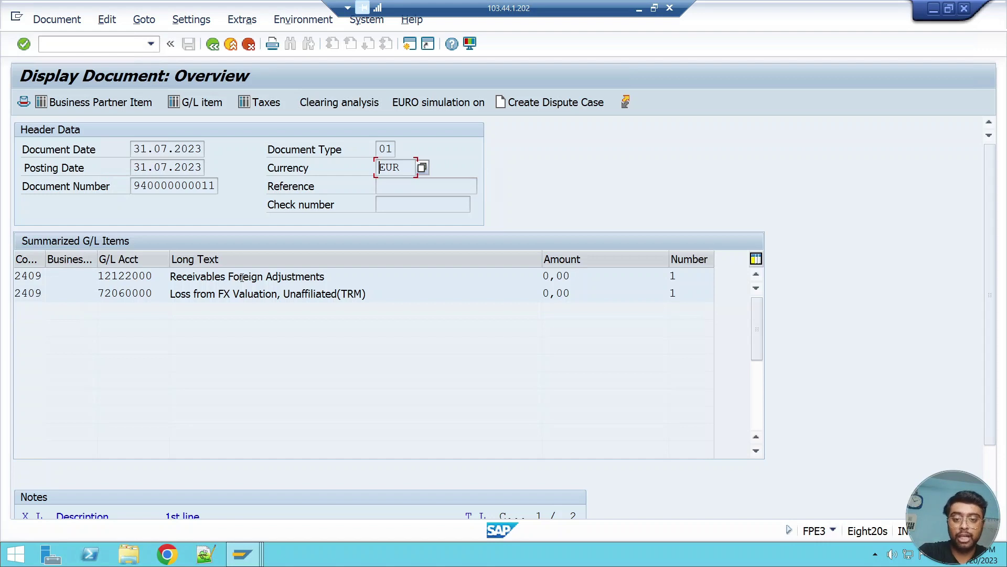
pyautogui.doubleClick(242, 277)
pyautogui.moveTo(465, 425); pyautogui.dragTo(420, 424)
pyautogui.click(420, 425)
pyautogui.moveTo(578, 424); pyautogui.dragTo(550, 422)
pyautogui.click(549, 424)
pyautogui.click(213, 45)
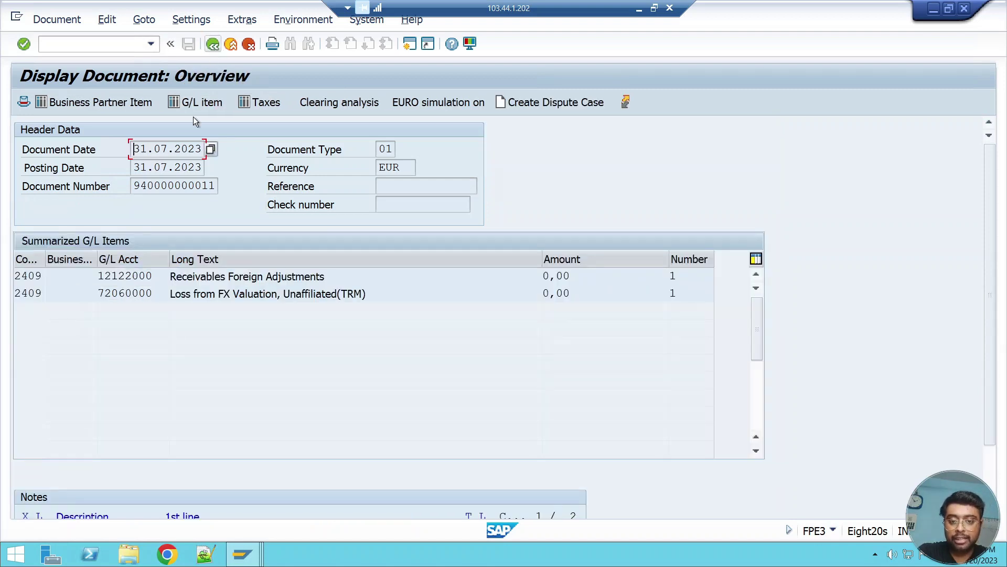
pyautogui.doubleClick(319, 277)
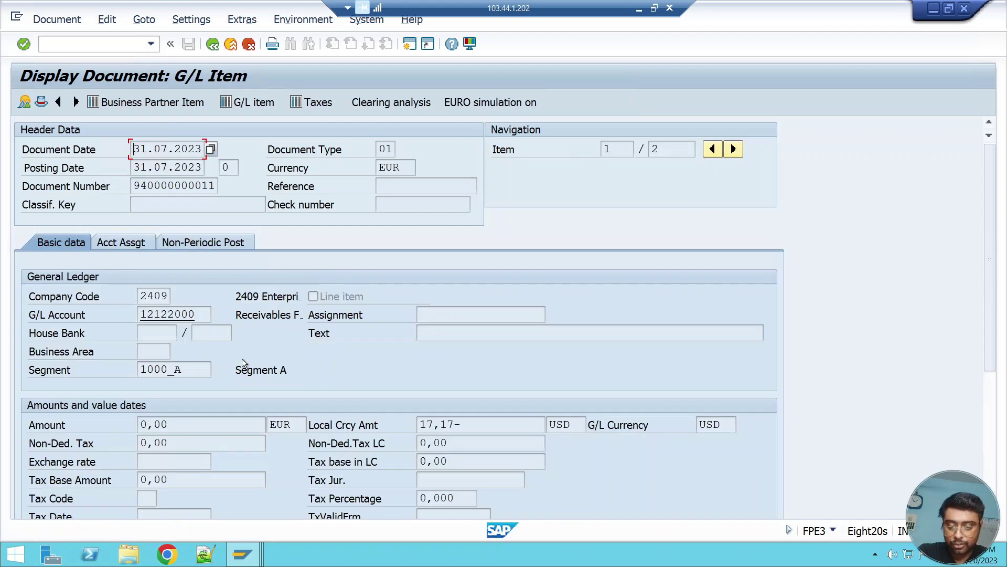
pyautogui.scroll(-2, 238, 379)
pyautogui.click(477, 391)
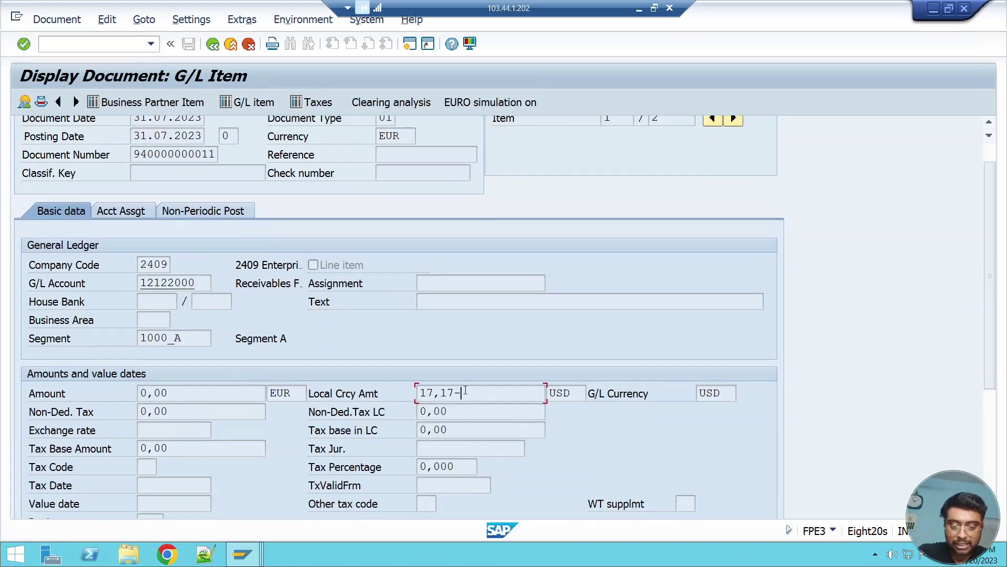
pyautogui.scroll(2, 325, 350)
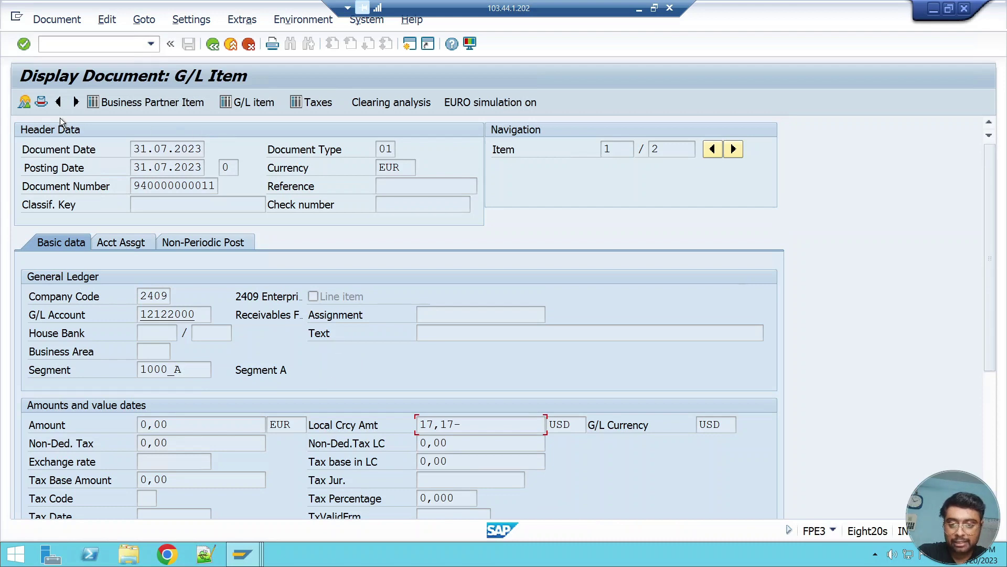
pyautogui.click(31, 105)
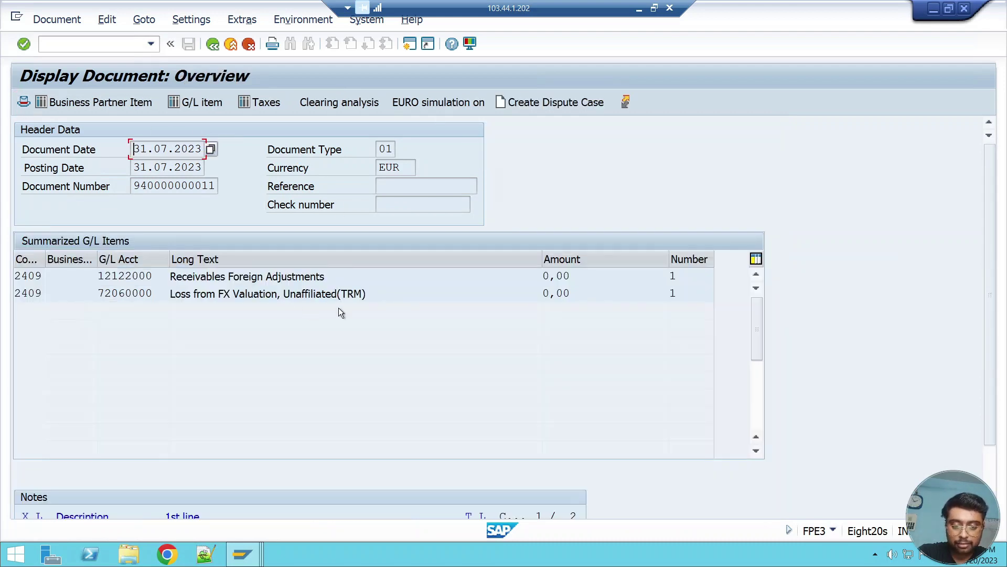
# Step: Examine the local currency amount of the Loss from FX Valuation item in the same document
pyautogui.doubleClick(265, 292)
pyautogui.doubleClick(447, 424)
pyautogui.hotkey('shift', 'Home')
pyautogui.press('Home')
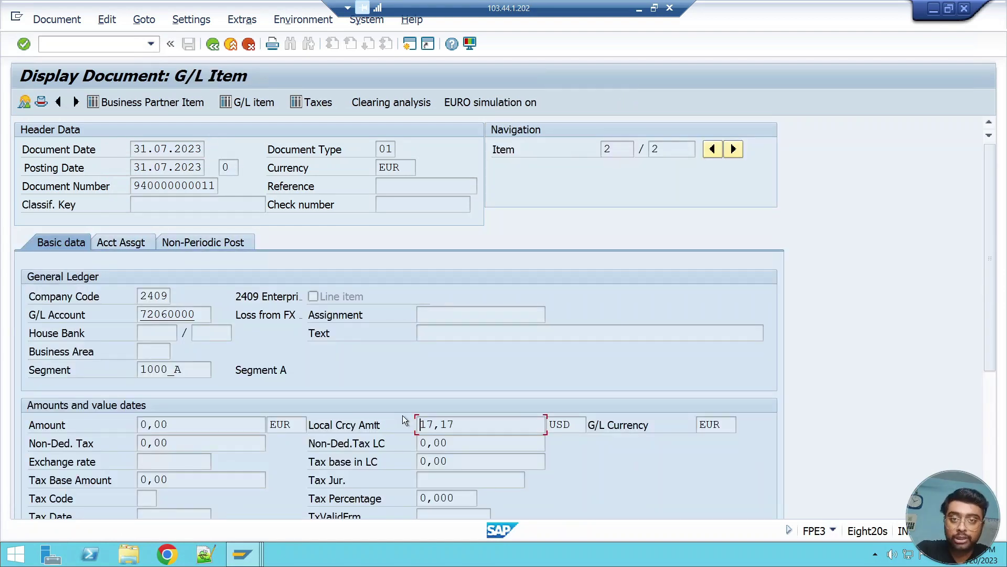
pyautogui.hotkey('shift', 'End')
pyautogui.press('Home')
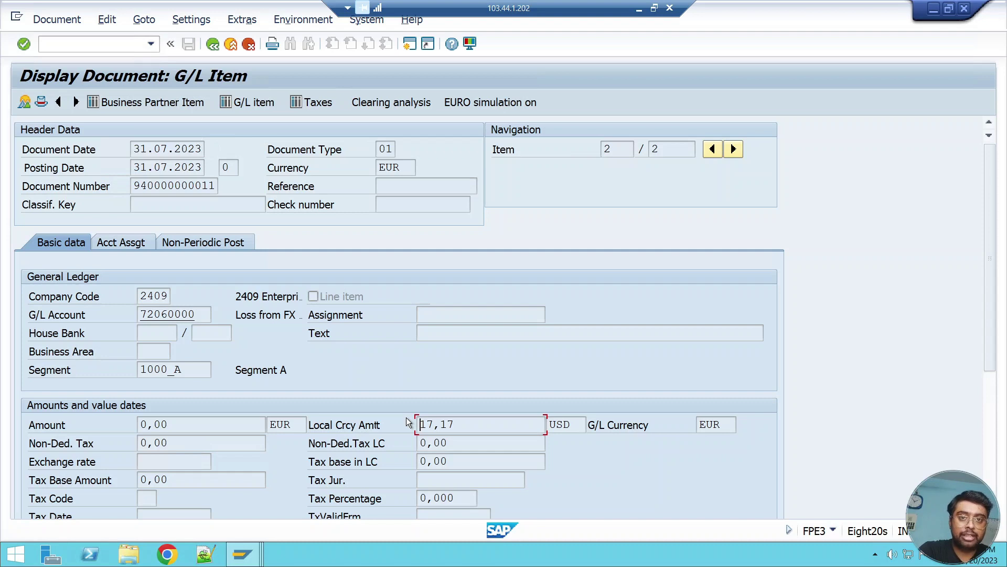
pyautogui.press('F3')
pyautogui.click(775, 210)
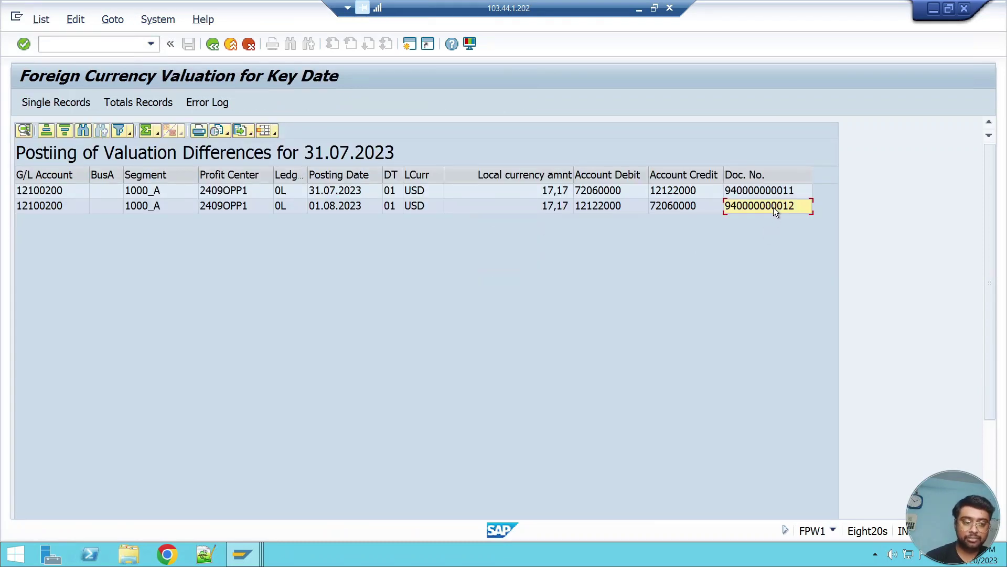
pyautogui.doubleClick(774, 207)
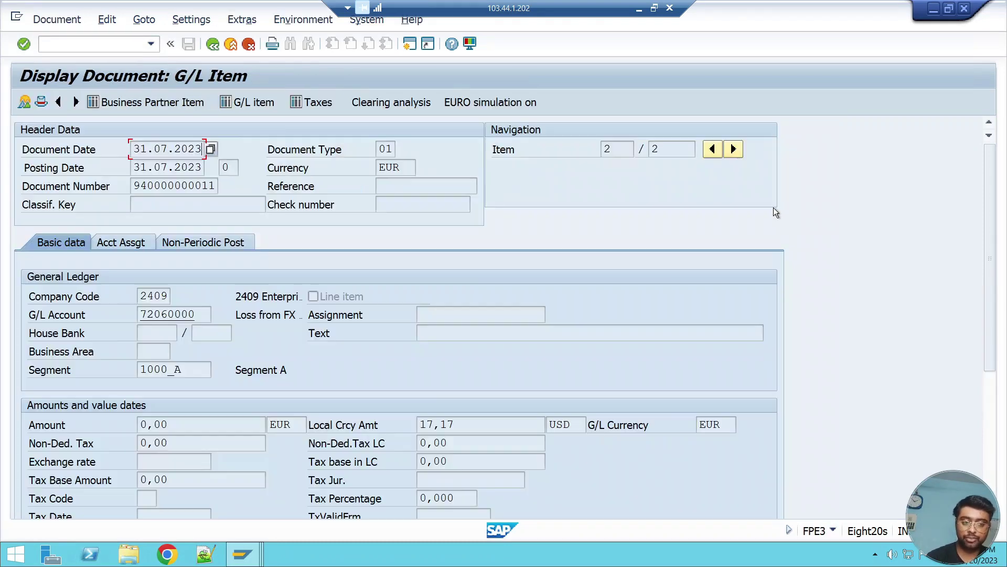
pyautogui.click(214, 45)
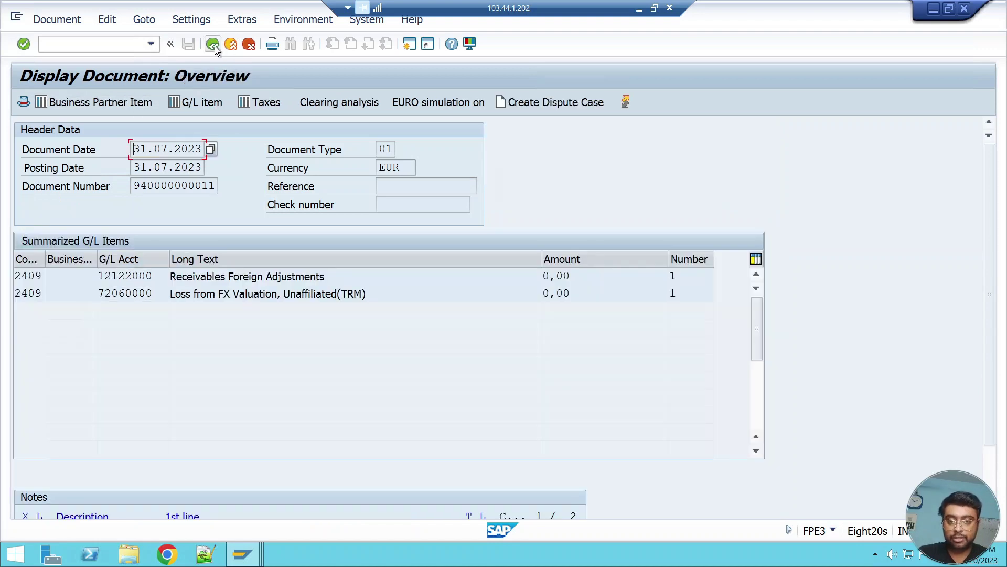
pyautogui.click(215, 46)
pyautogui.write('940000000012')
pyautogui.press('Return')
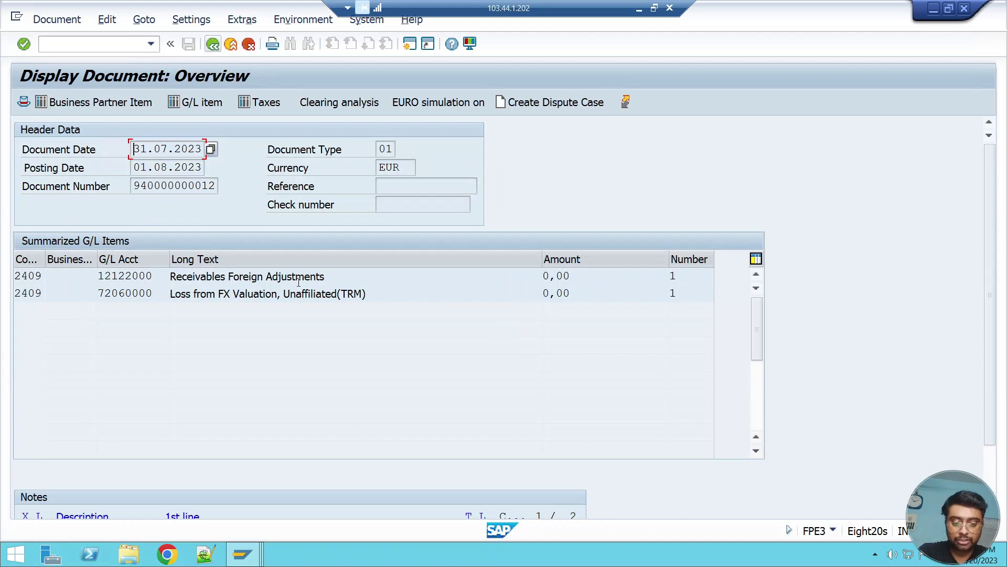
# Step: Examine the local currency amount and posting date of the reversal document's Receivables Foreign Adjustments item
pyautogui.doubleClick(310, 275)
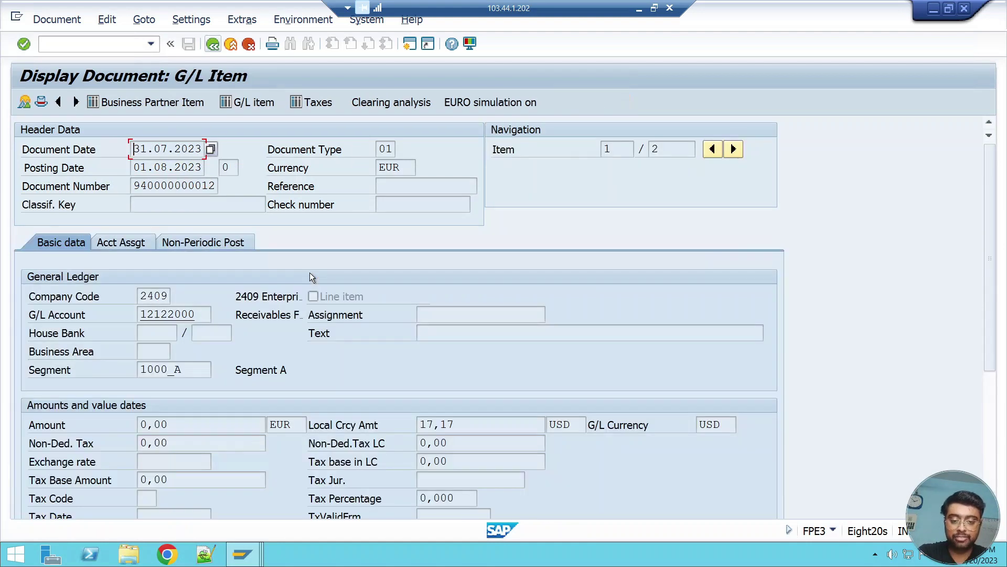
pyautogui.moveTo(460, 424); pyautogui.dragTo(374, 423)
pyautogui.click(374, 423)
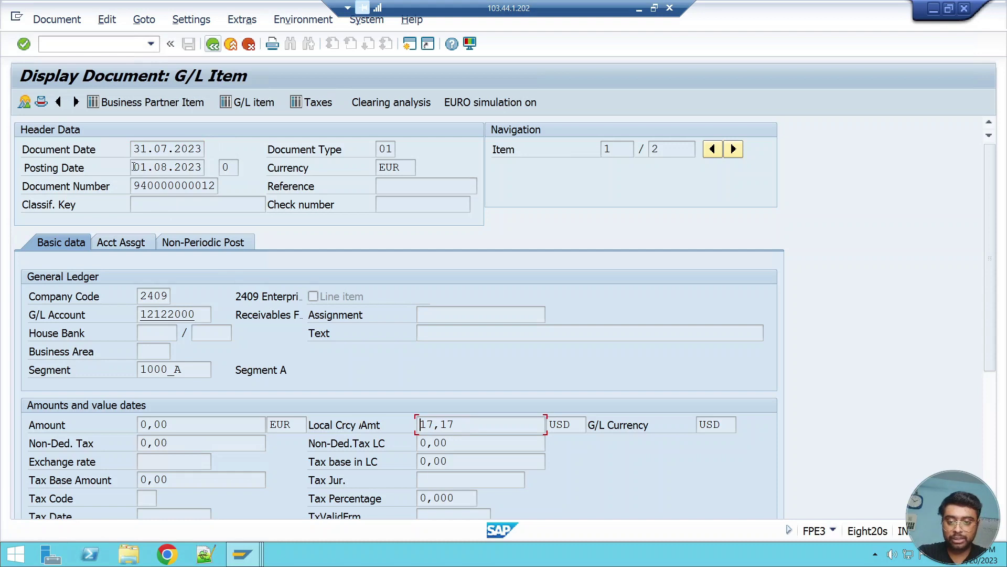
pyautogui.click(204, 167)
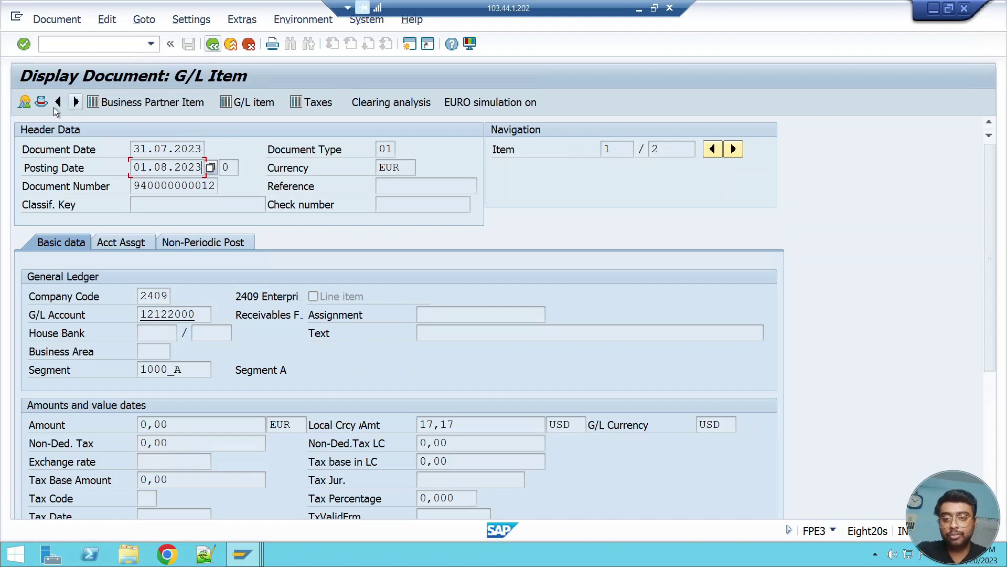
# Step: Display the reversal document's header and check its reconciliation key
pyautogui.click(25, 101)
pyautogui.click(624, 186)
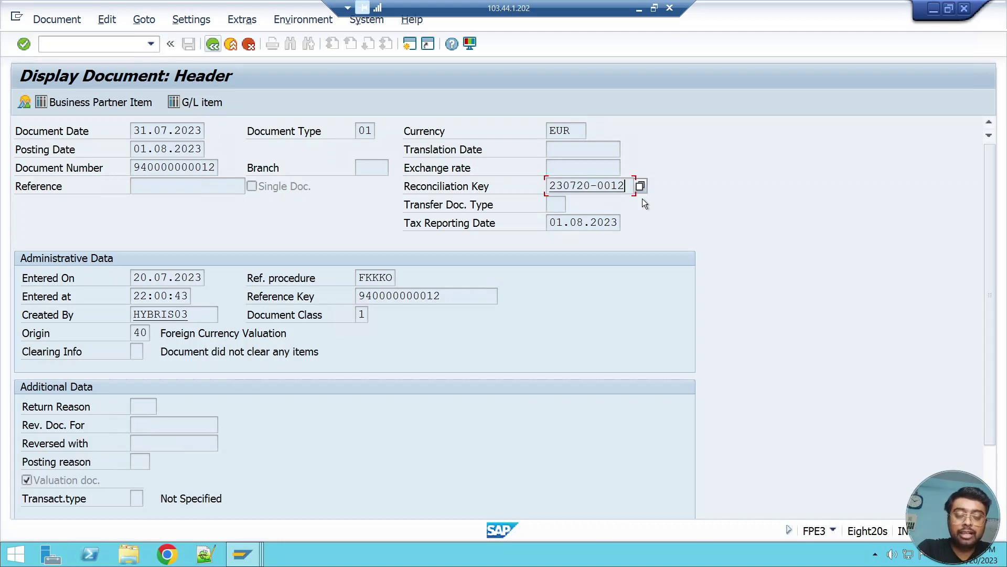
pyautogui.press('F3')
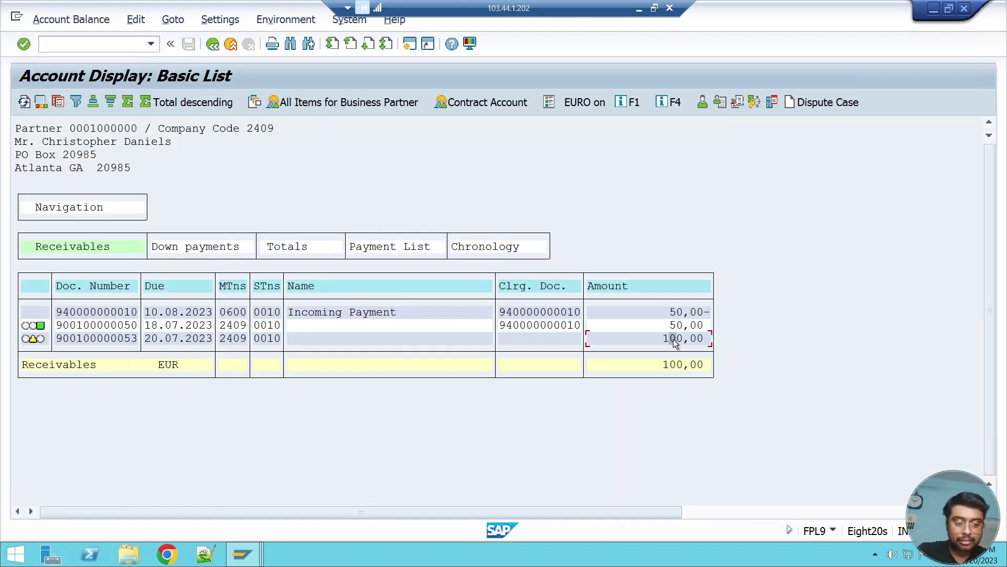
# Step: Check the receivable amounts in the FPL9 account display and open the 100,00 EUR open item due 20.07.2023
pyautogui.click(668, 339)
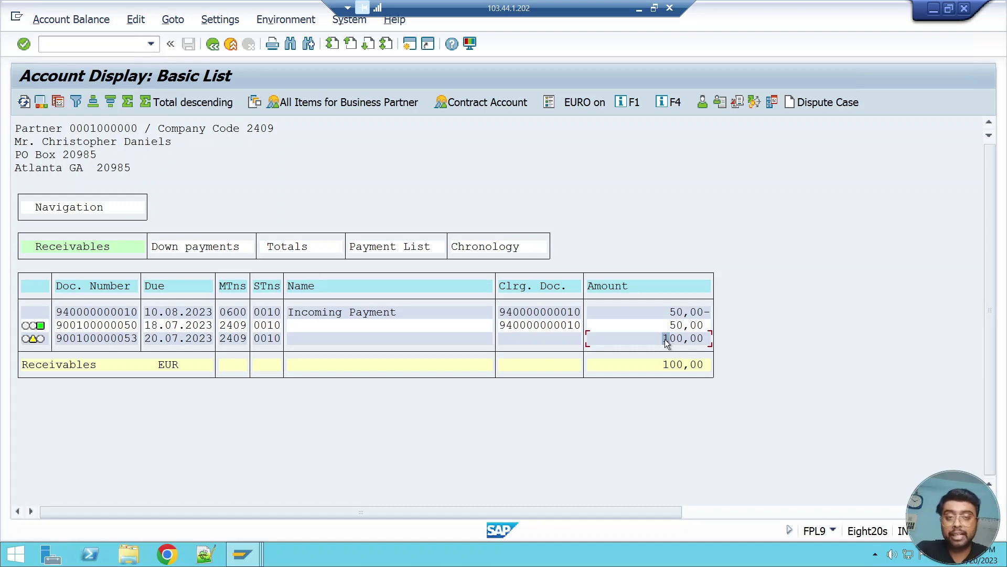
pyautogui.click(675, 326)
pyautogui.click(671, 314)
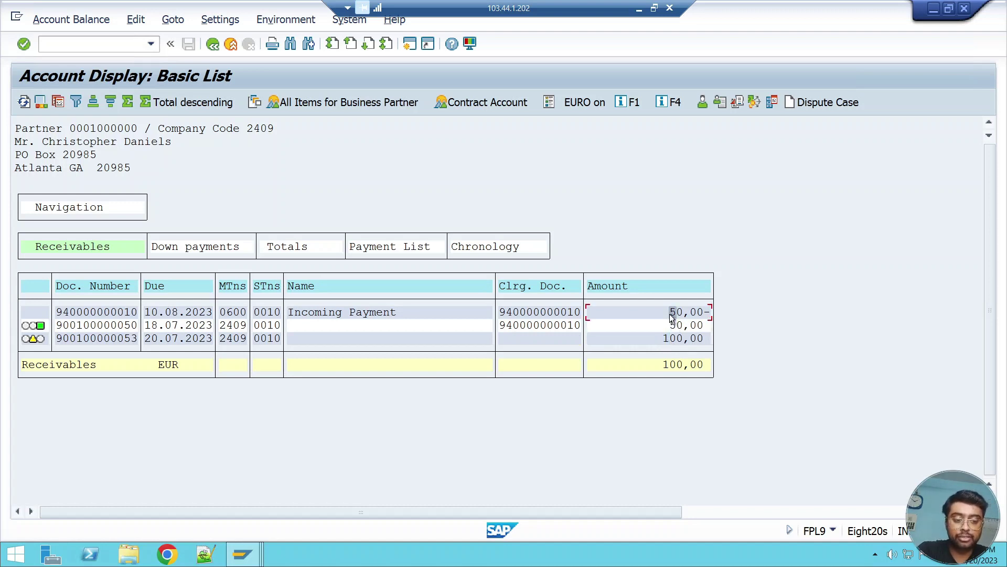
pyautogui.click(670, 339)
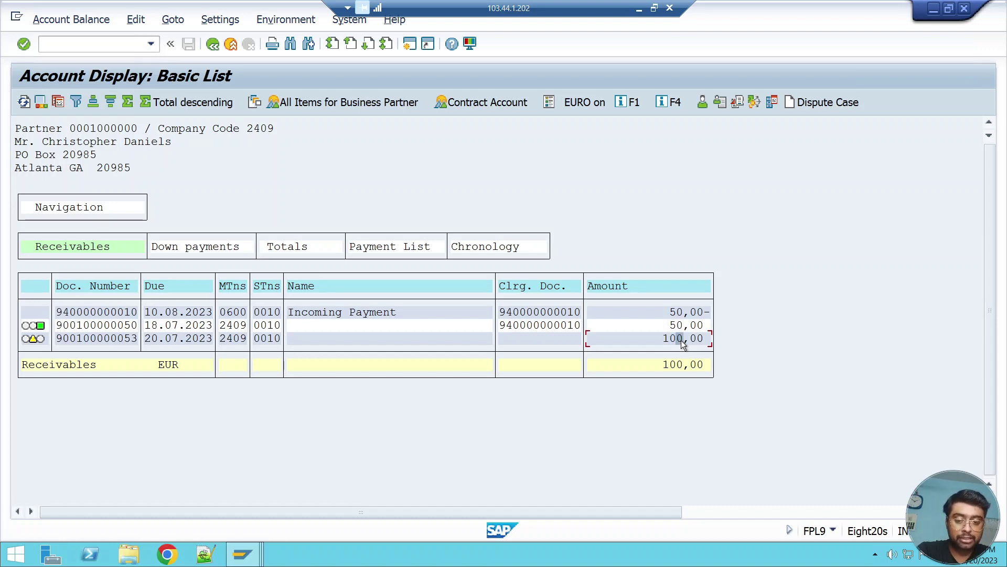
pyautogui.doubleClick(161, 343)
# Step: Open transaction FP05 in a new session and create payment lot PAY1008 with the default entries
pyautogui.write('/o')
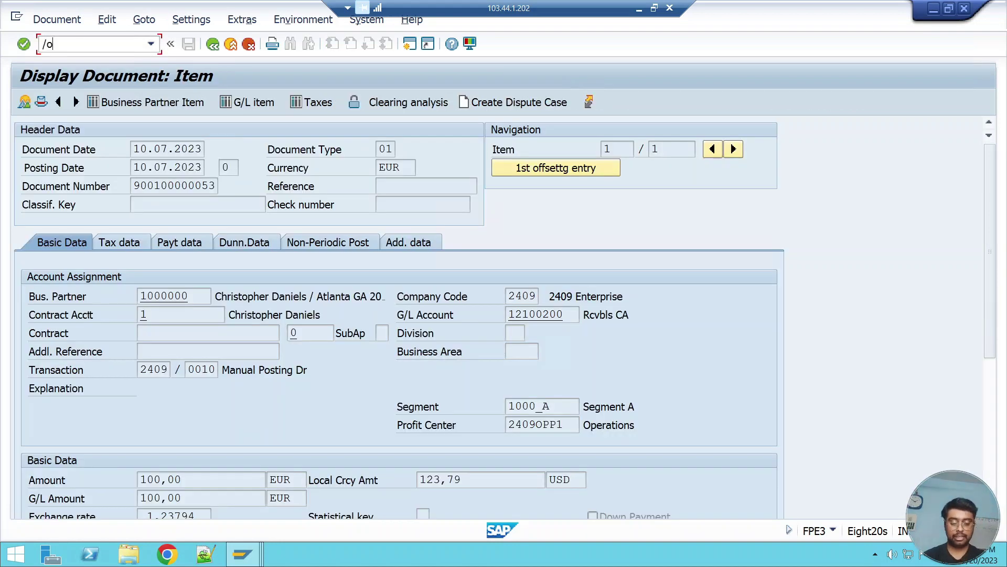
pyautogui.write('fp05')
pyautogui.press('Return')
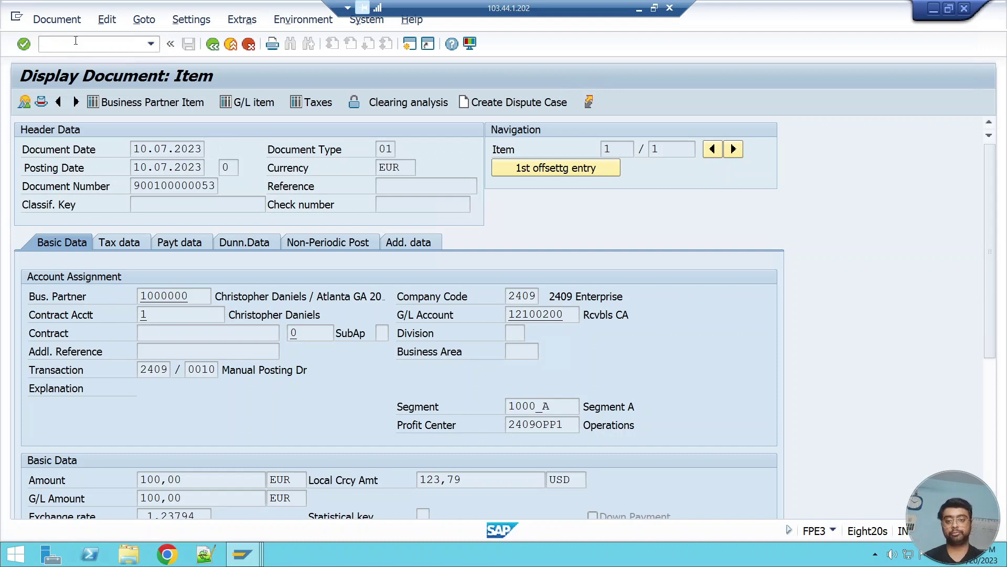
pyautogui.write('pay')
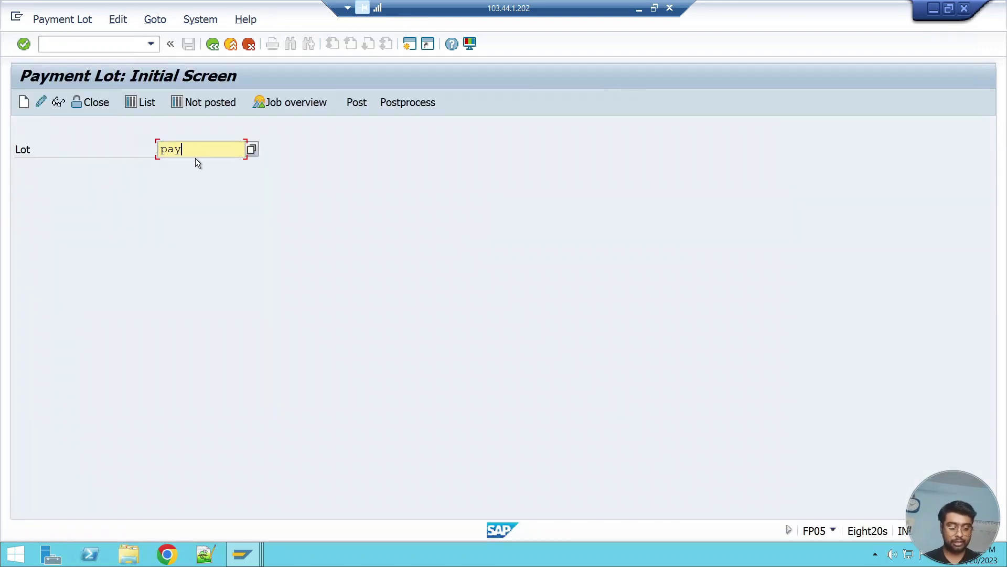
pyautogui.write('1008')
pyautogui.press('Return')
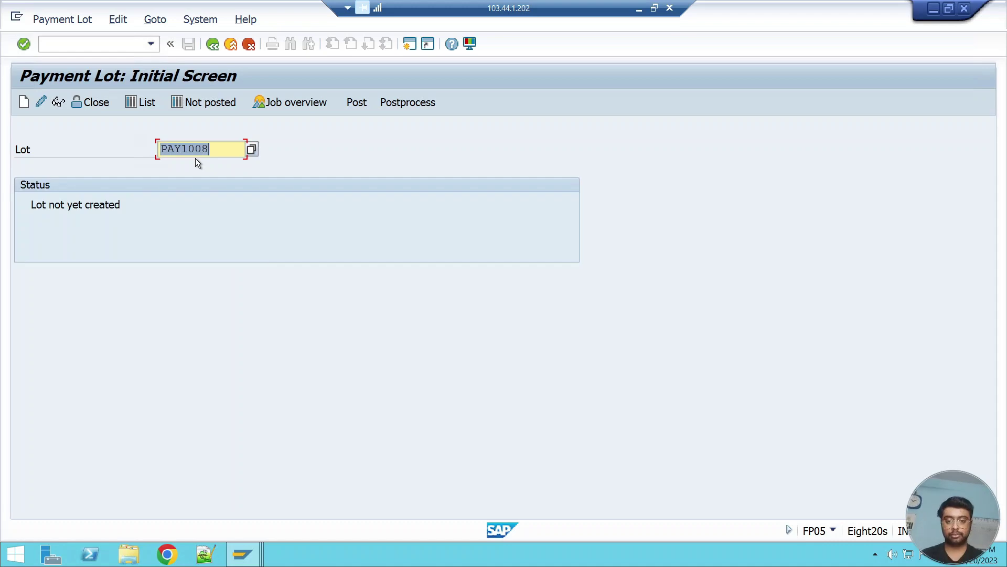
pyautogui.click(23, 103)
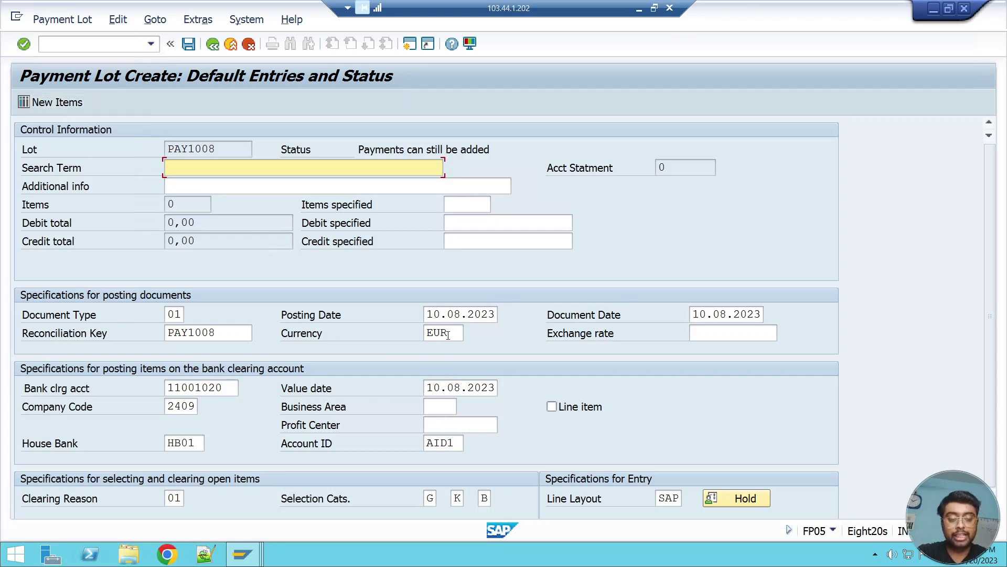
# Step: Add a payment item of 100 to the lot for the customer's contract account, save it and return to the lot's initial screen
pyautogui.click(76, 103)
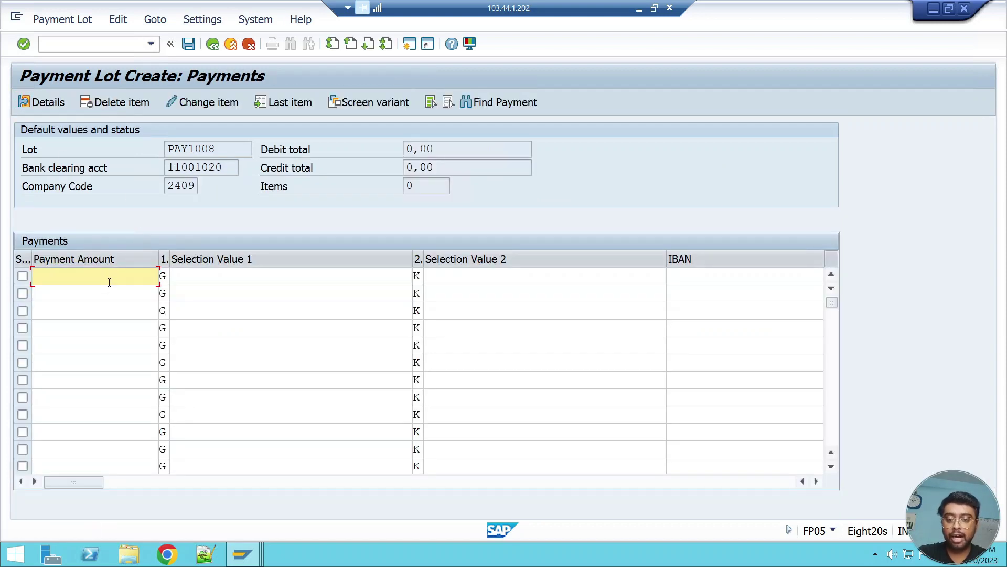
pyautogui.write('100')
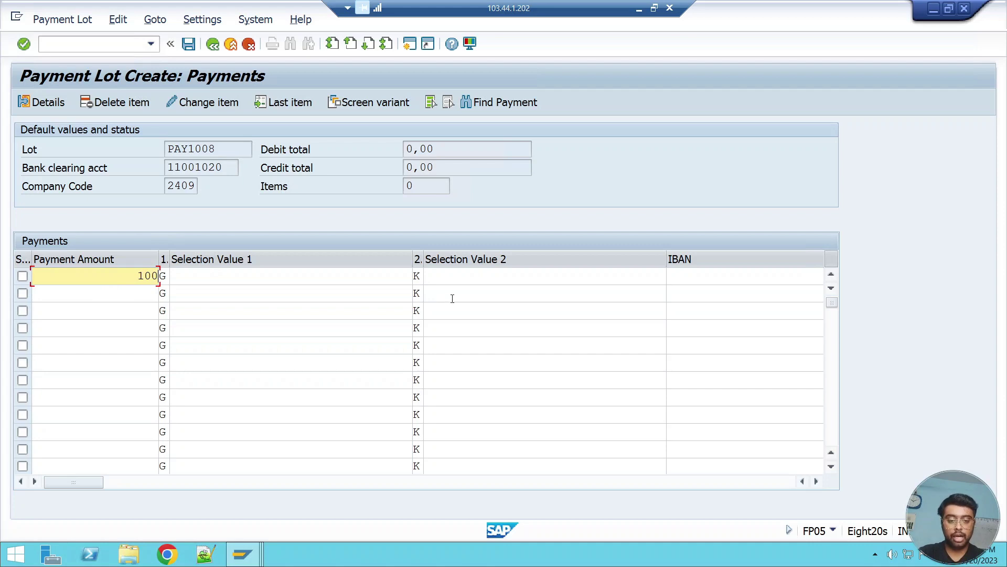
pyautogui.click(461, 274)
pyautogui.write('1')
pyautogui.press('Return')
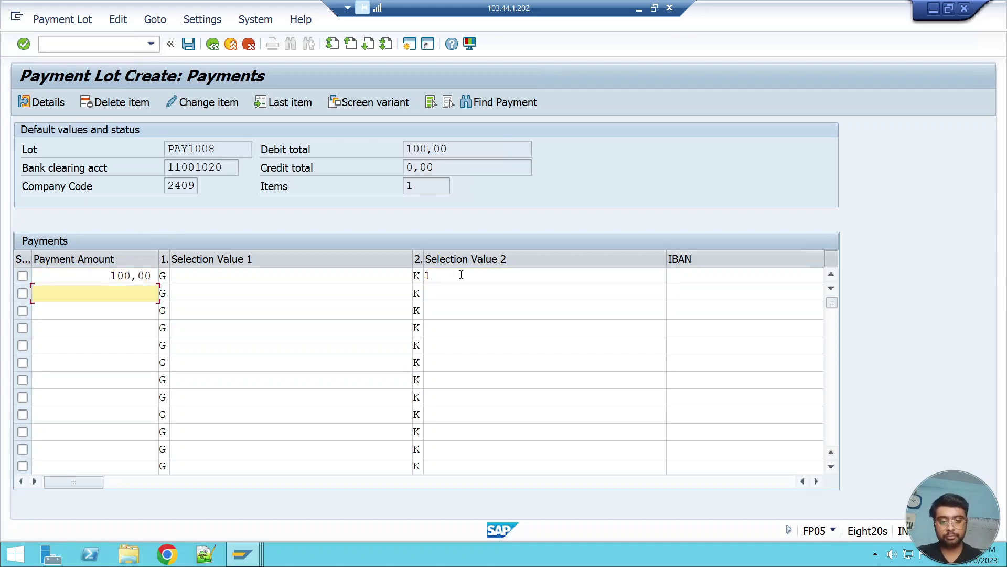
pyautogui.click(190, 47)
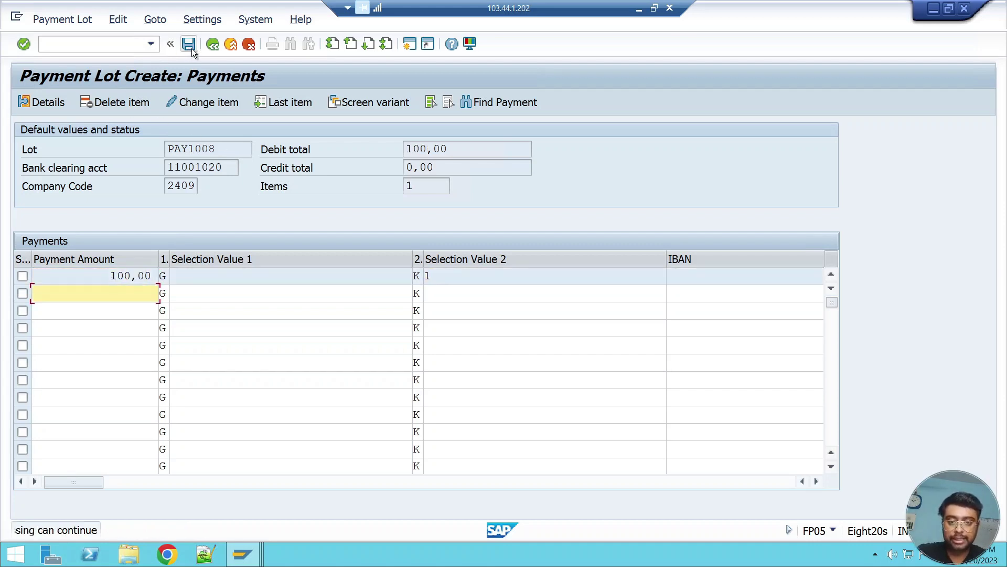
pyautogui.click(213, 51)
pyautogui.click(214, 51)
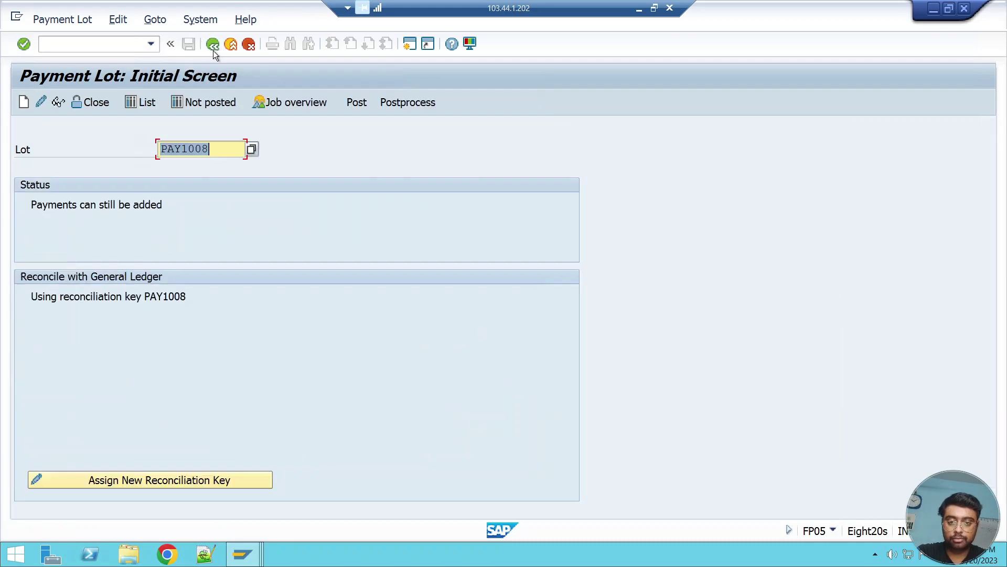
# Step: Close payment lot PAY1008 as fully entered and post it with an online start
pyautogui.click(94, 103)
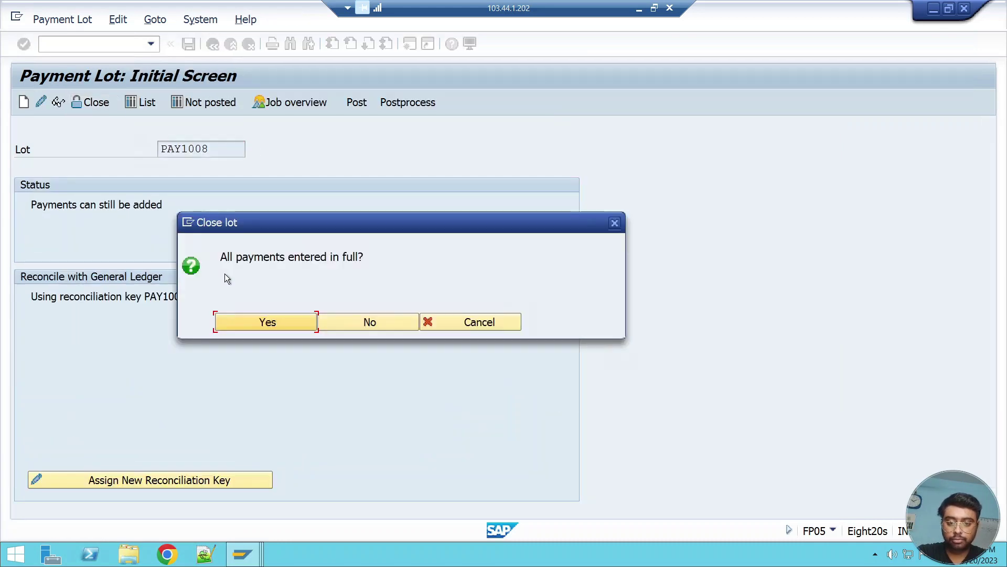
pyautogui.click(266, 322)
pyautogui.click(357, 103)
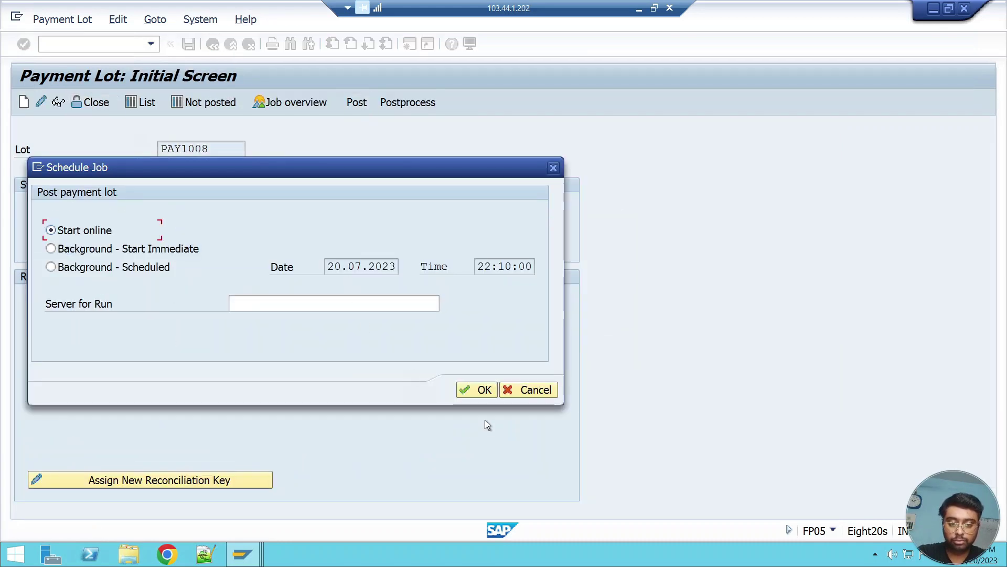
pyautogui.click(480, 391)
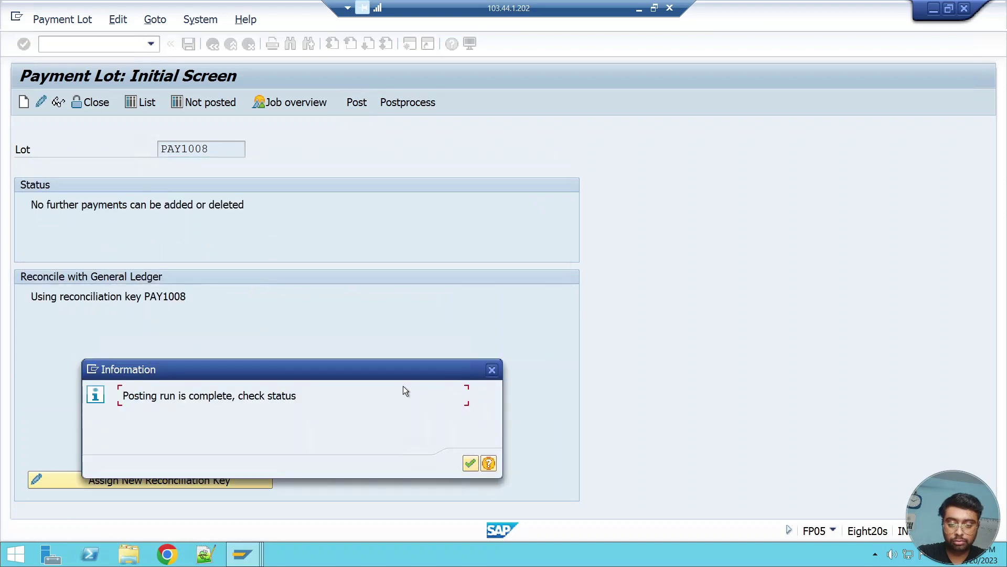
pyautogui.click(469, 463)
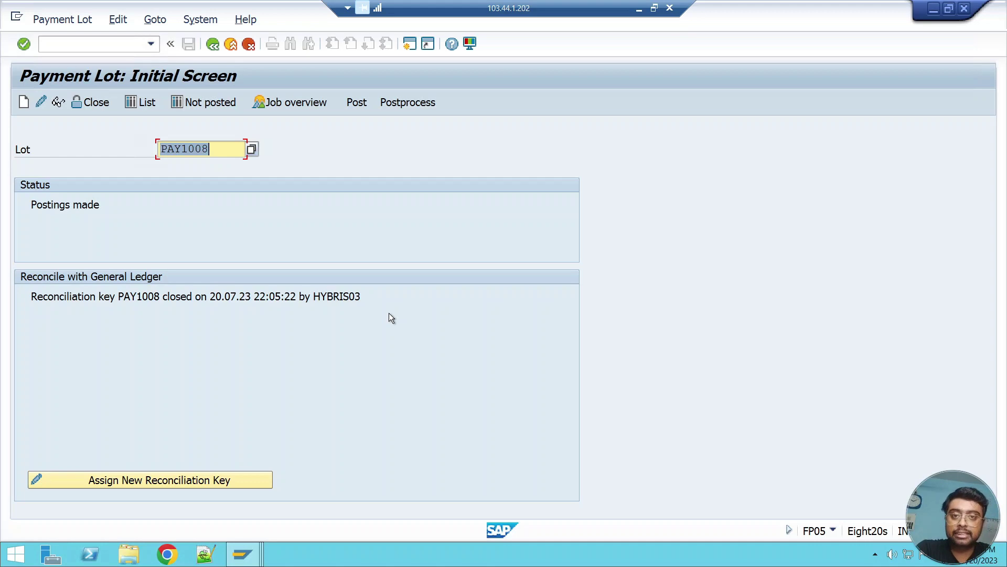
# Step: Switch to the Currency Exchange Rates view and examine the EUR to USD type M rates
pyautogui.click(242, 554)
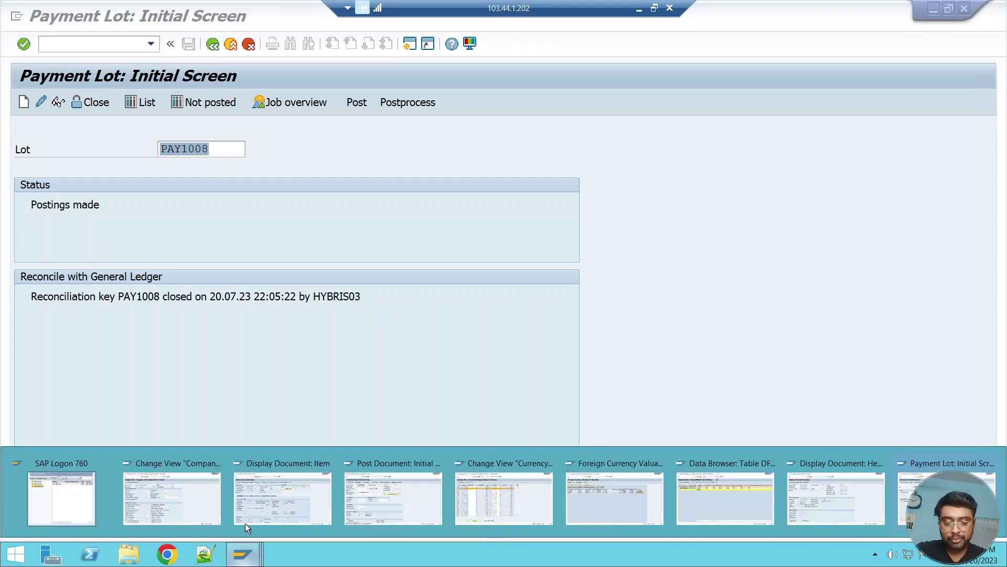
pyautogui.click(494, 490)
pyautogui.click(432, 167)
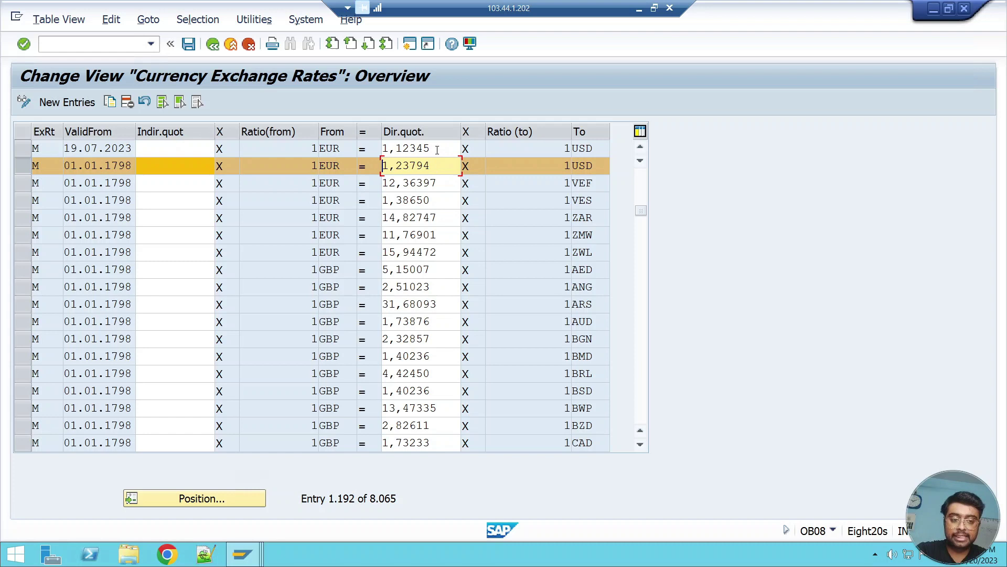
# Step: Check the EUR to USD rate valid from 19.07.2023 and open the posting document of the payment item in lot PAY1008
pyautogui.moveTo(430, 148); pyautogui.dragTo(383, 148)
pyautogui.click(384, 148)
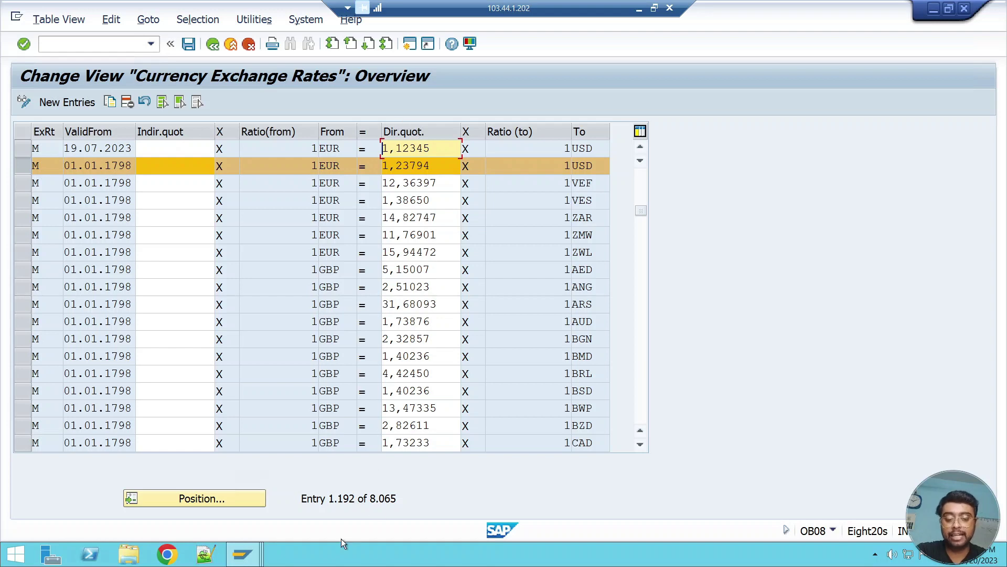
pyautogui.click(256, 557)
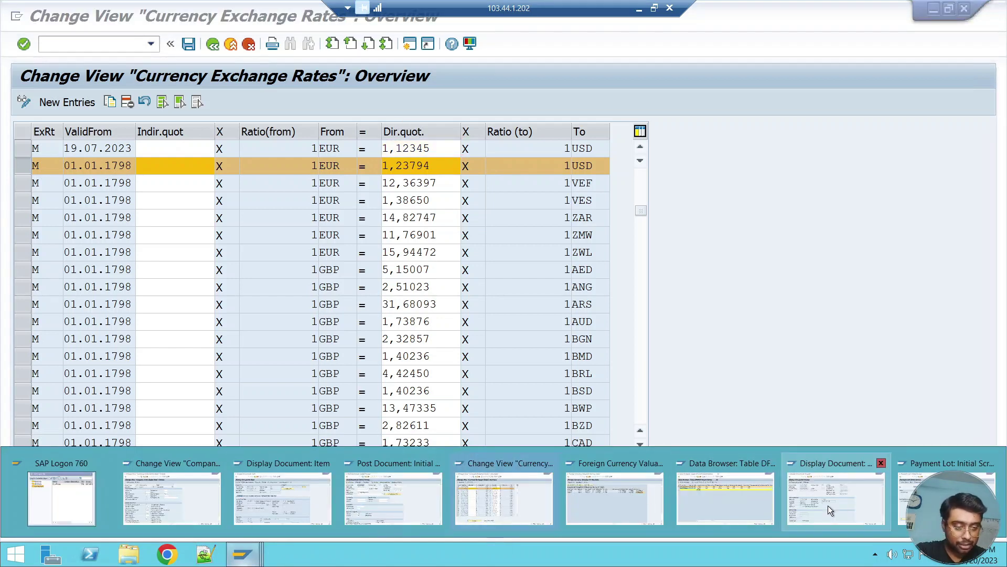
pyautogui.click(945, 499)
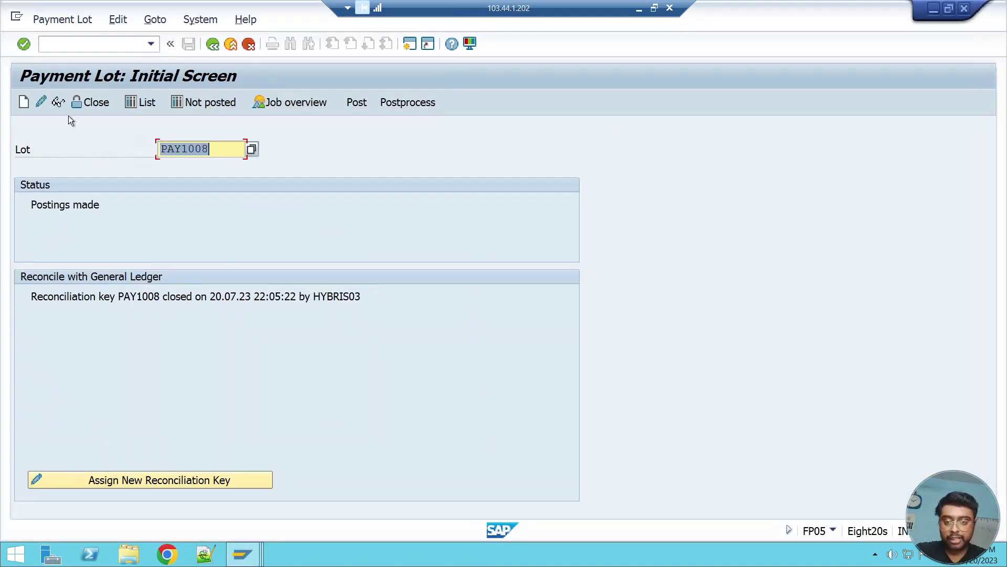
pyautogui.click(59, 102)
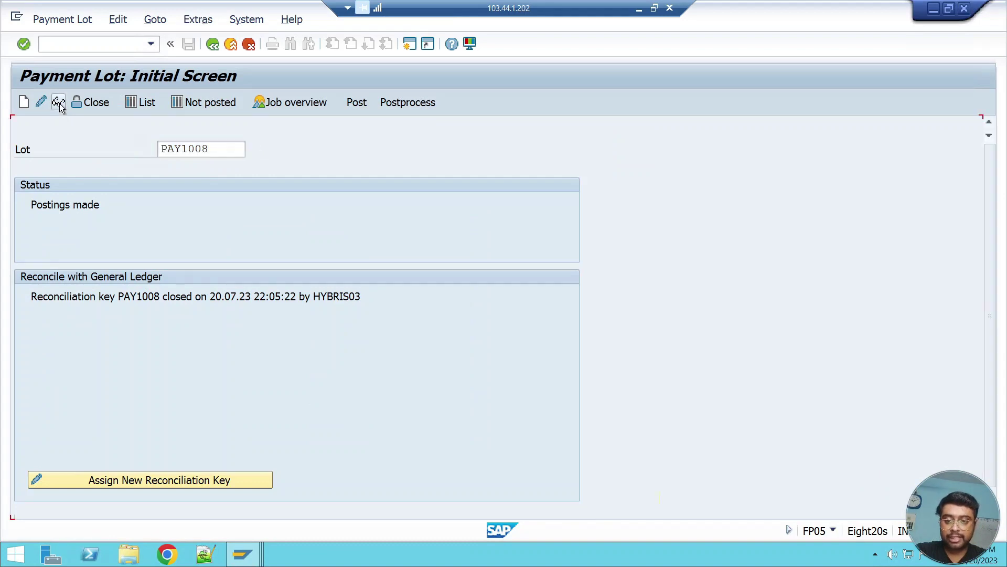
pyautogui.click(46, 103)
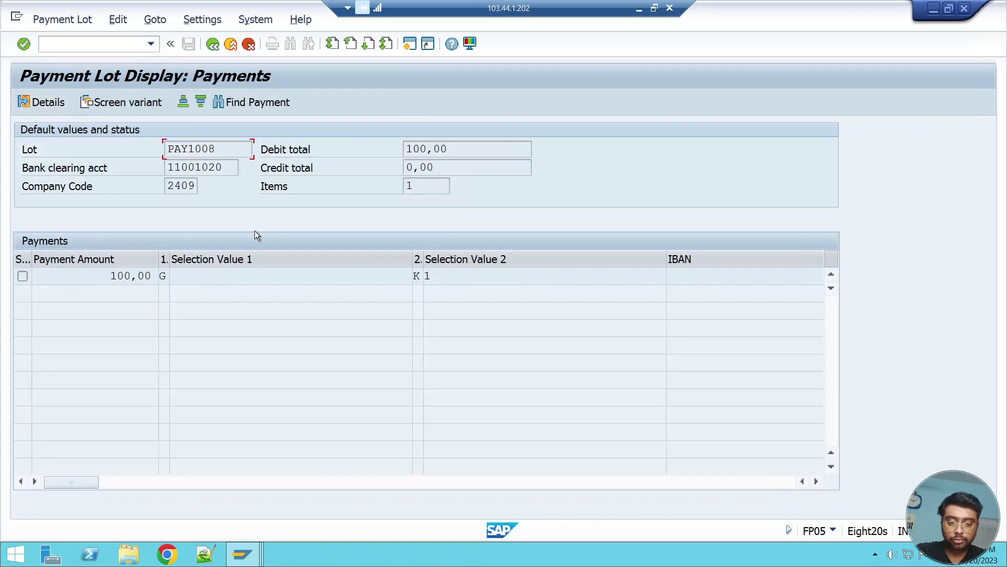
pyautogui.doubleClick(220, 275)
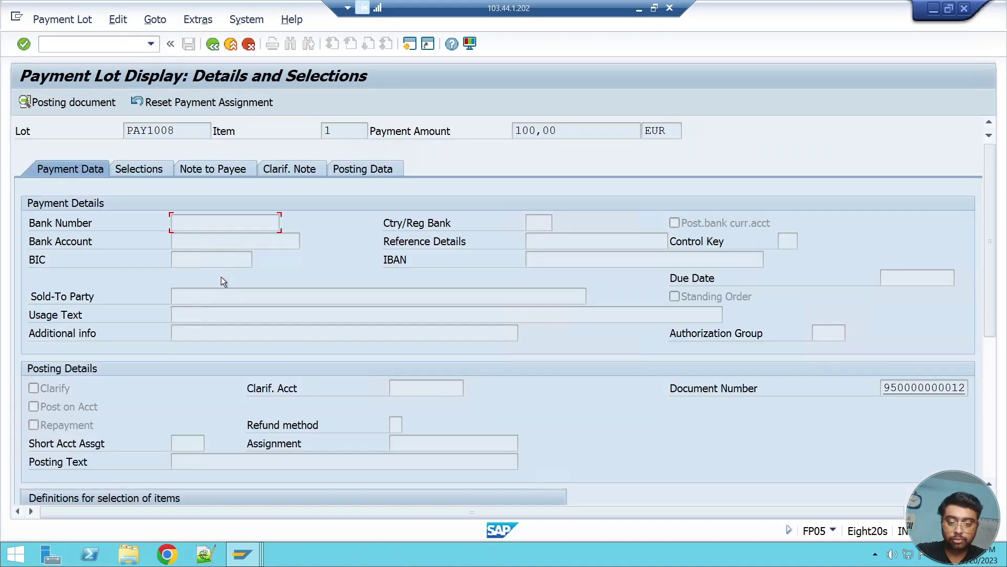
pyautogui.click(919, 391)
pyautogui.doubleClick(918, 388)
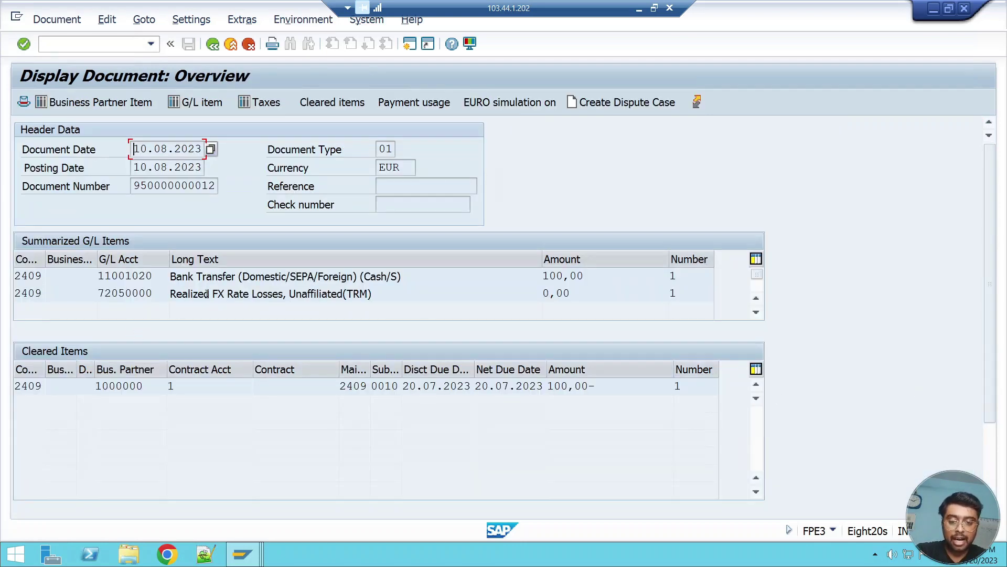
# Step: Examine the Realized FX Rate Losses line in the payment document's summarized G/L items
pyautogui.moveTo(210, 293); pyautogui.dragTo(169, 294)
pyautogui.click(170, 294)
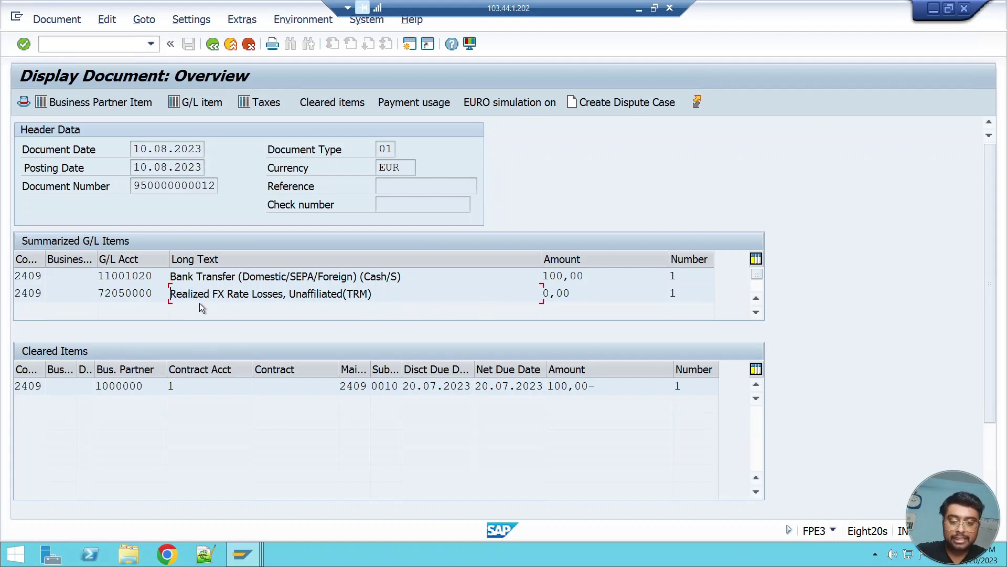
pyautogui.moveTo(209, 293); pyautogui.dragTo(167, 294)
pyautogui.click(168, 293)
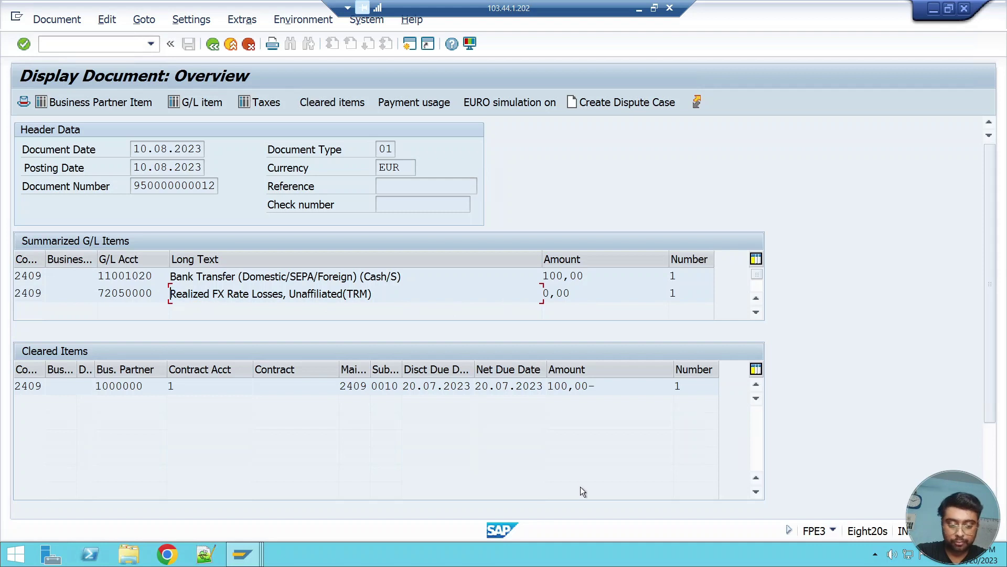
# Step: Switch to the 31.07.2023 valuation document, check its Loss from FX Valuation line and return to the valuation differences list
pyautogui.moveTo(243, 557)
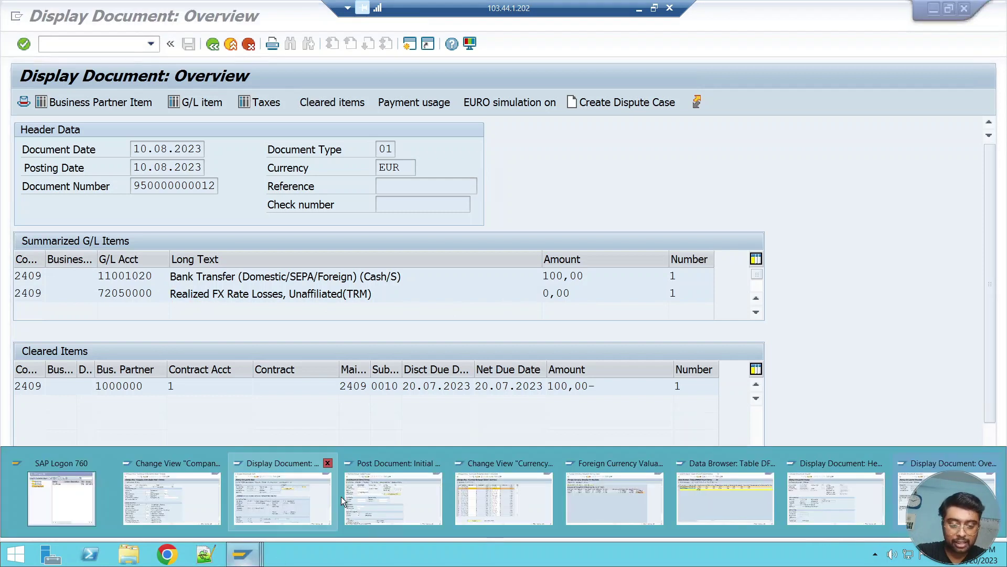
pyautogui.click(680, 494)
pyautogui.click(905, 496)
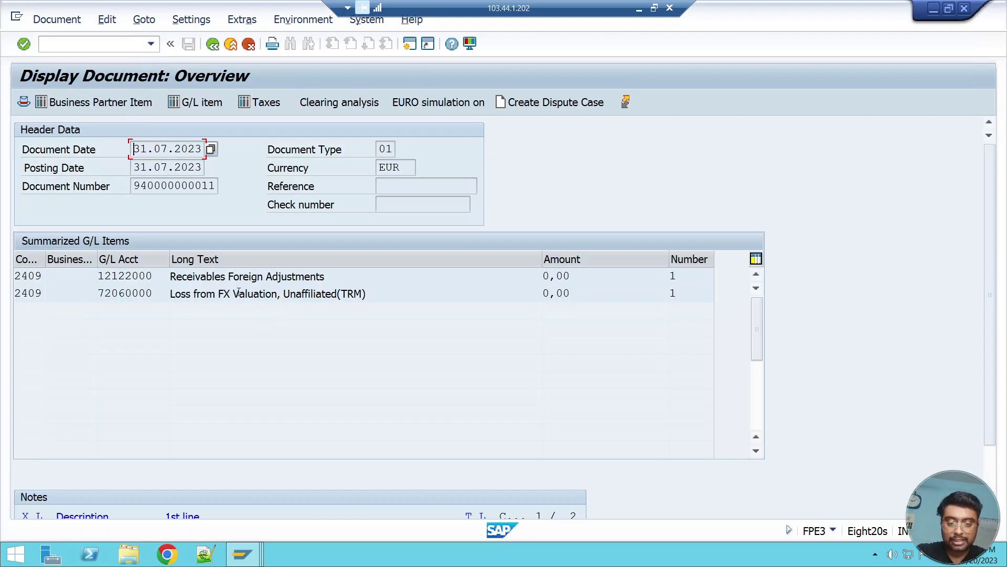
pyautogui.moveTo(218, 294); pyautogui.dragTo(282, 294)
pyautogui.click(279, 292)
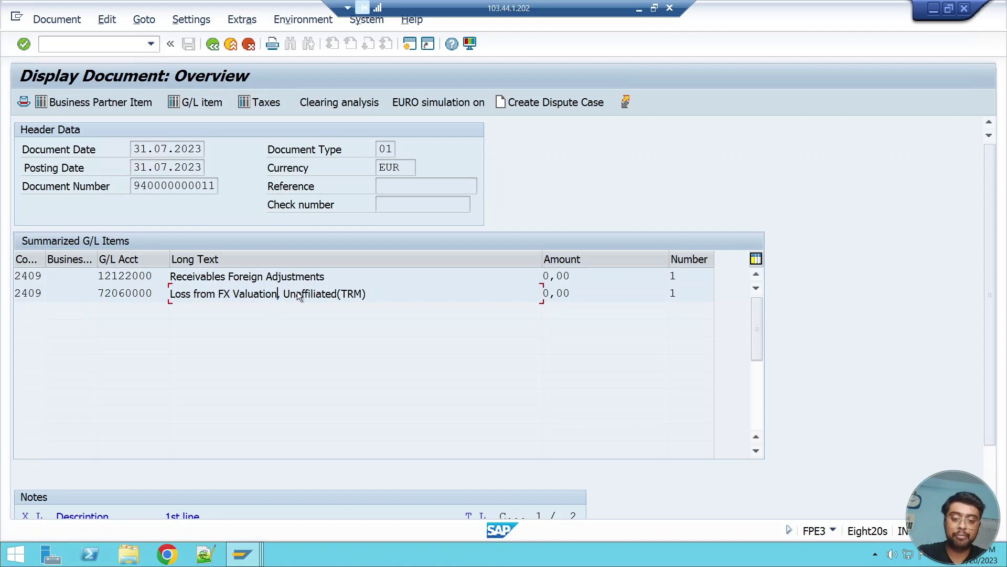
pyautogui.press('F3')
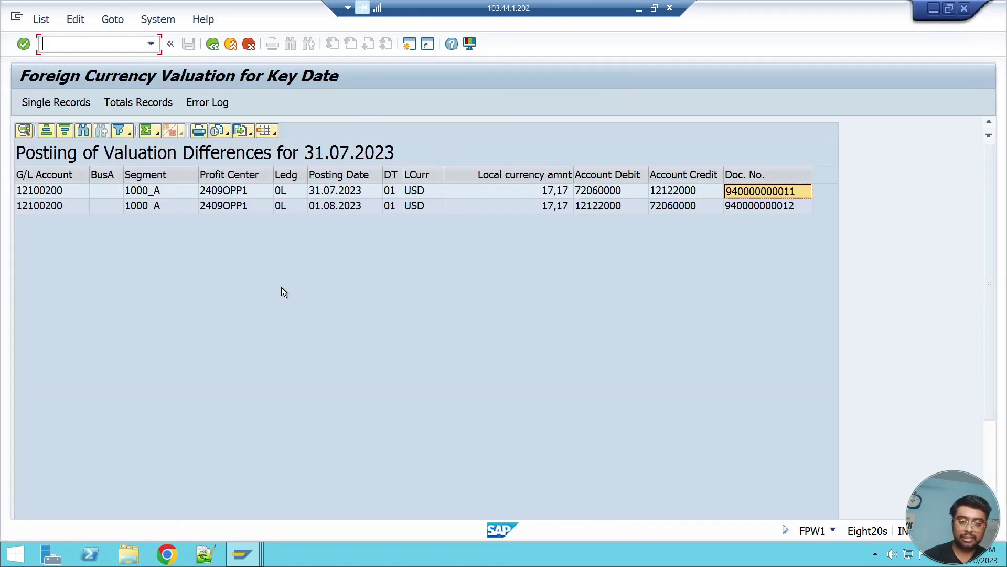
# Step: Switch back to the payment document dated 10.08.2023 and recheck its Realized FX Rate Losses account for comparison
pyautogui.click(241, 554)
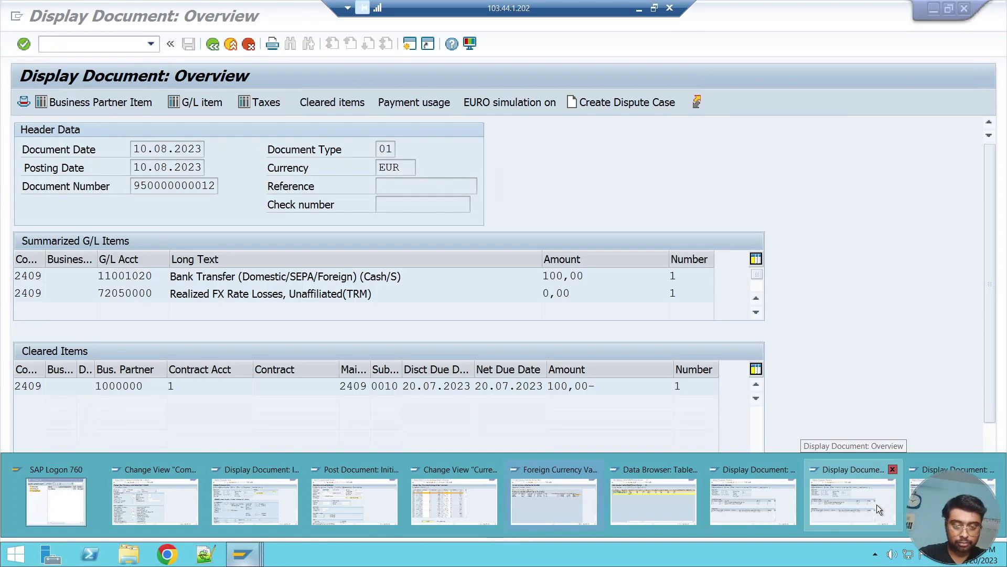
pyautogui.click(876, 504)
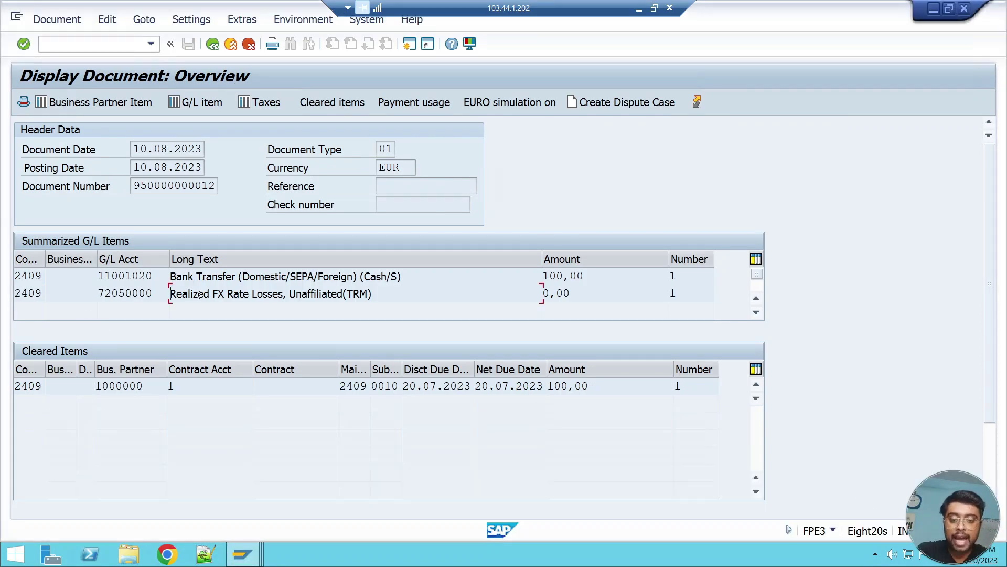
pyautogui.moveTo(210, 293); pyautogui.dragTo(155, 293)
pyautogui.click(154, 293)
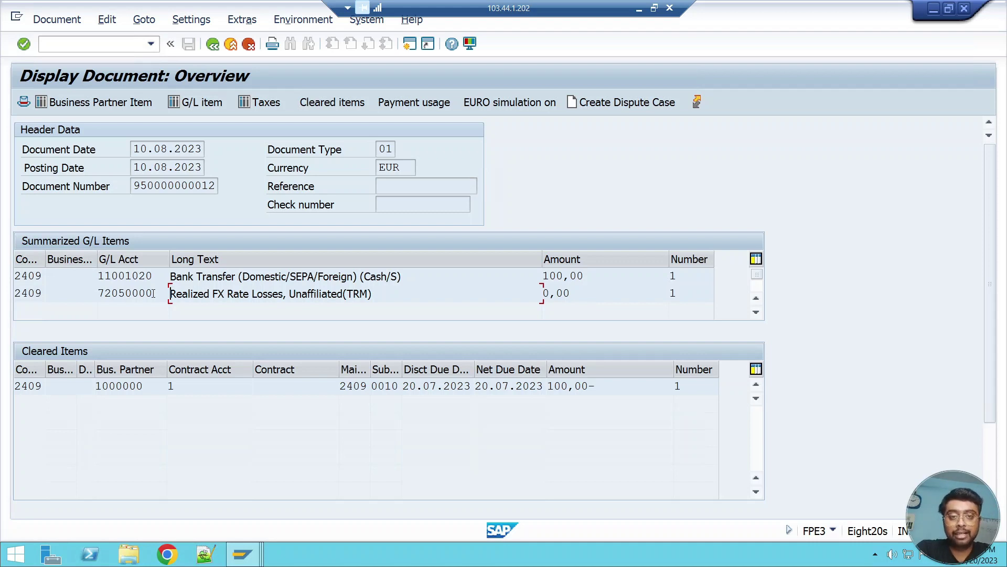
pyautogui.press('Return')
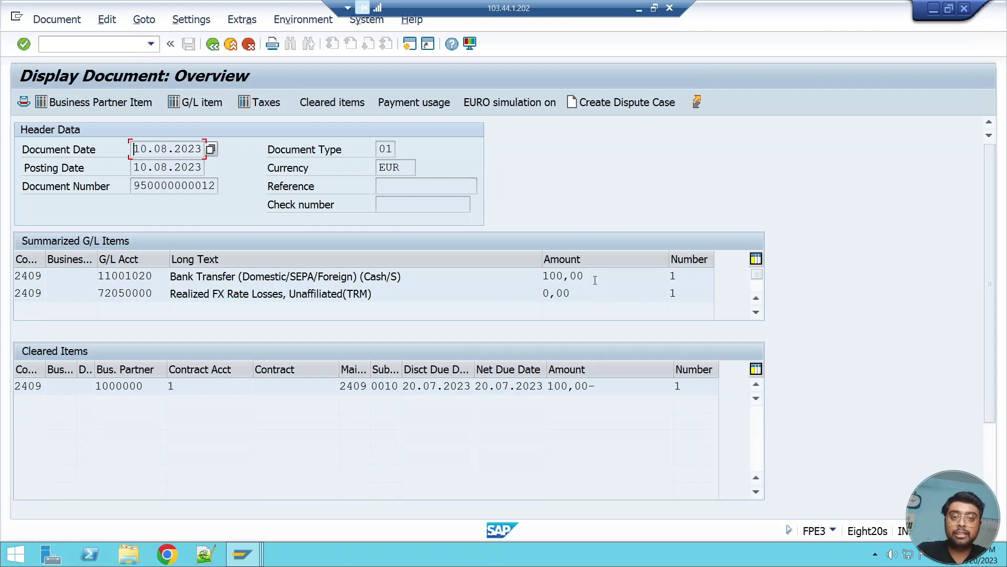
# Step: Open the payment document's Bank Transfer G/L item and check its local currency amount
pyautogui.moveTo(586, 277); pyautogui.dragTo(544, 278)
pyautogui.click(546, 280)
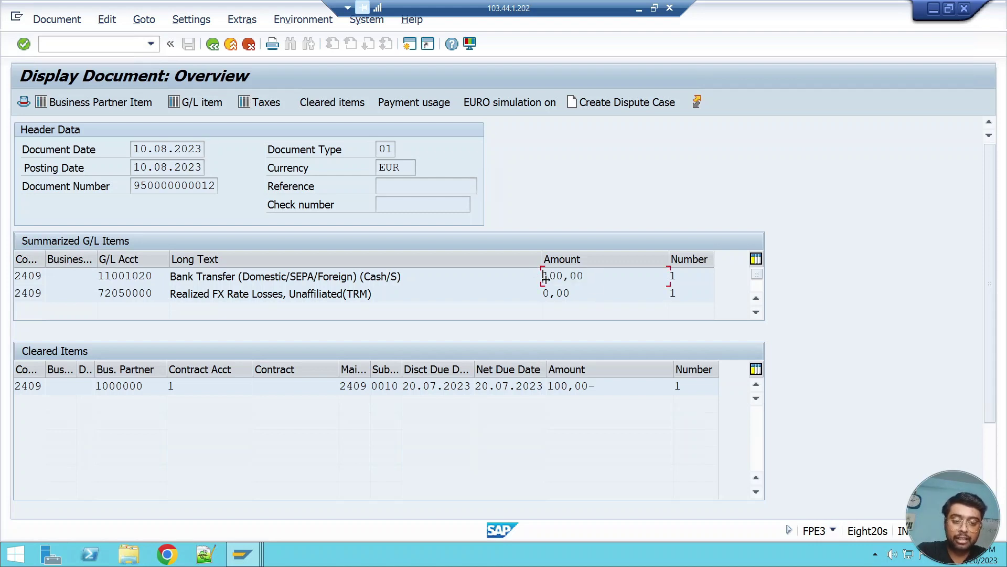
pyautogui.doubleClick(553, 279)
pyautogui.moveTo(467, 425); pyautogui.dragTo(420, 425)
pyautogui.click(420, 425)
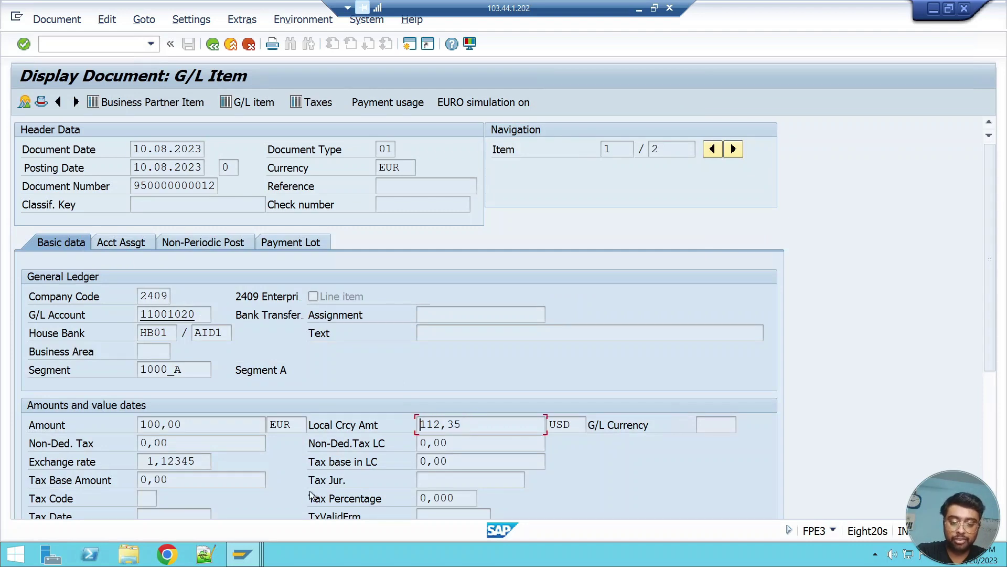
# Step: Switch to the invoice's item display and check its local currency amount and document date
pyautogui.click(242, 554)
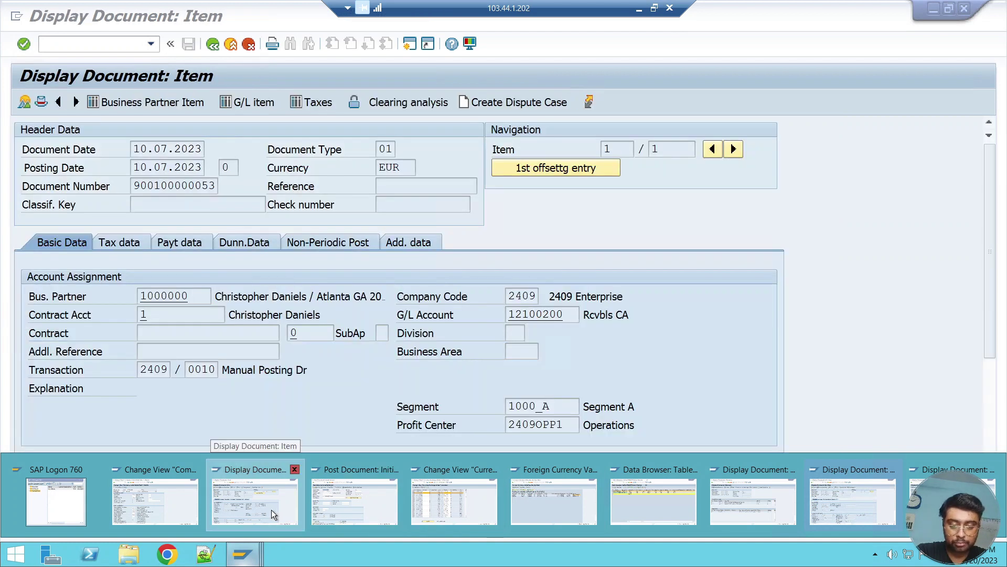
pyautogui.click(271, 509)
pyautogui.click(454, 483)
pyautogui.moveTo(460, 481); pyautogui.dragTo(418, 482)
pyautogui.click(423, 481)
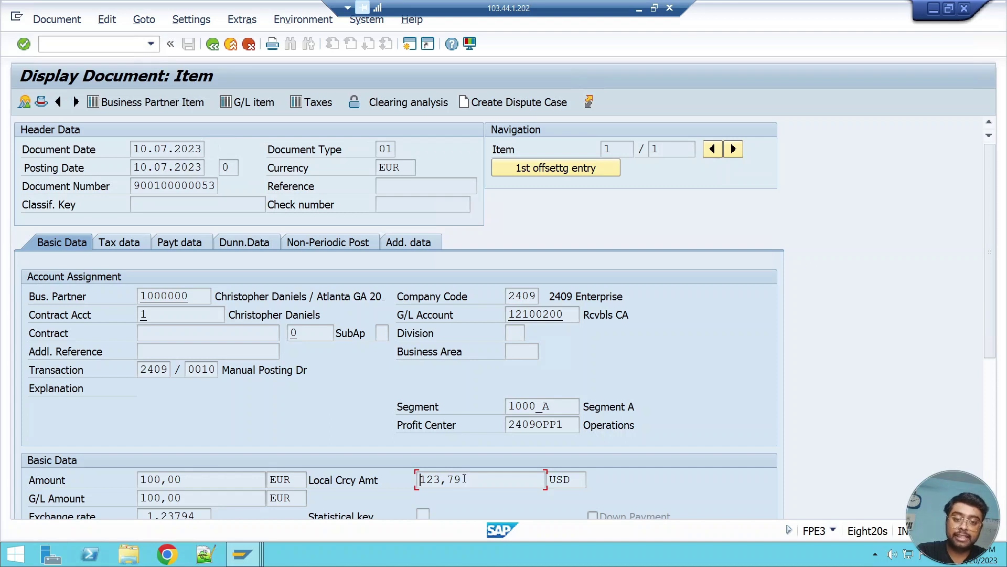
pyautogui.moveTo(168, 149); pyautogui.dragTo(129, 146)
pyautogui.click(132, 149)
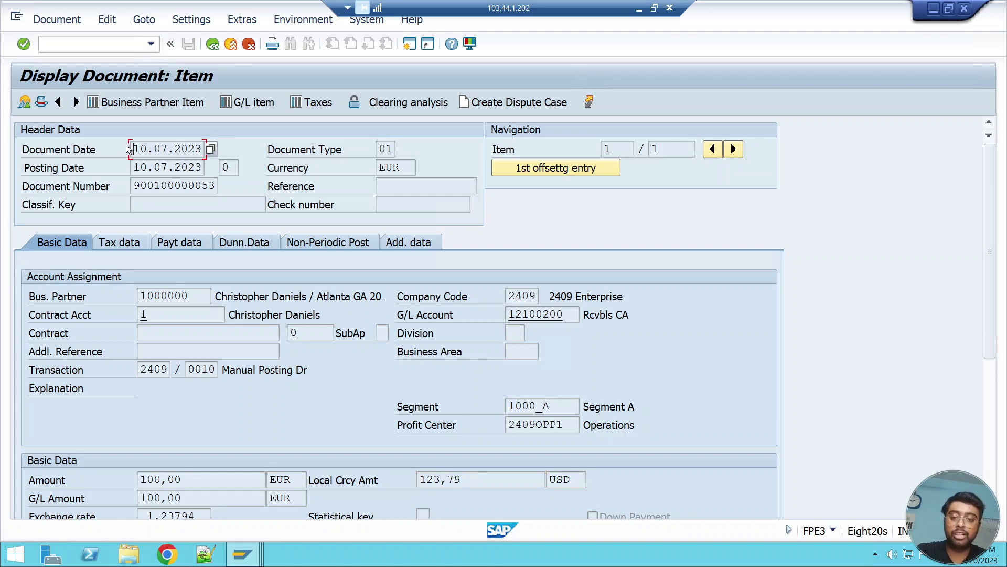
pyautogui.moveTo(466, 476); pyautogui.dragTo(420, 479)
pyautogui.click(420, 479)
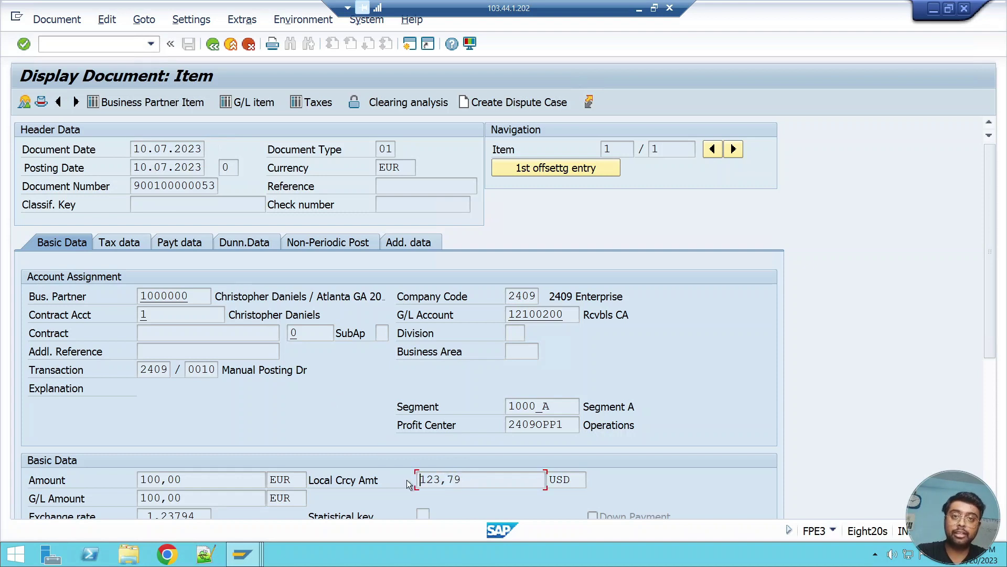
# Step: Return to the payment document's bank G/L item and compare its EUR amount with its local currency amount
pyautogui.moveTo(243, 554)
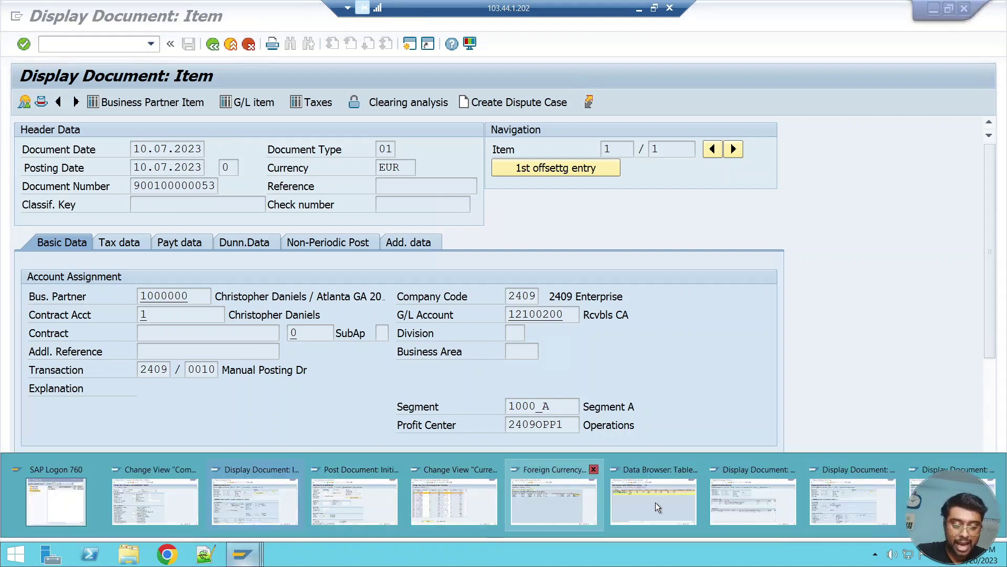
pyautogui.click(854, 501)
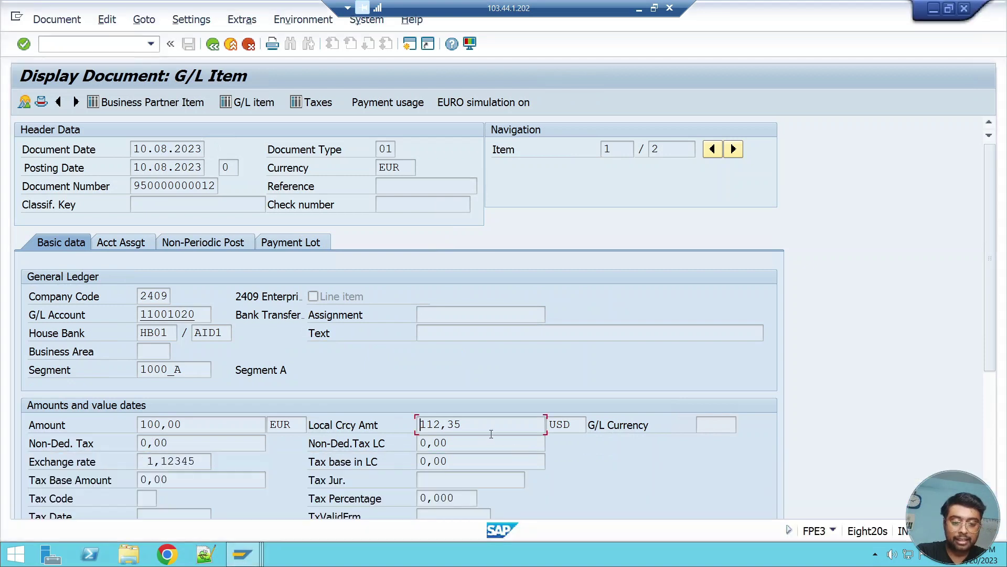
pyautogui.moveTo(476, 426); pyautogui.dragTo(411, 424)
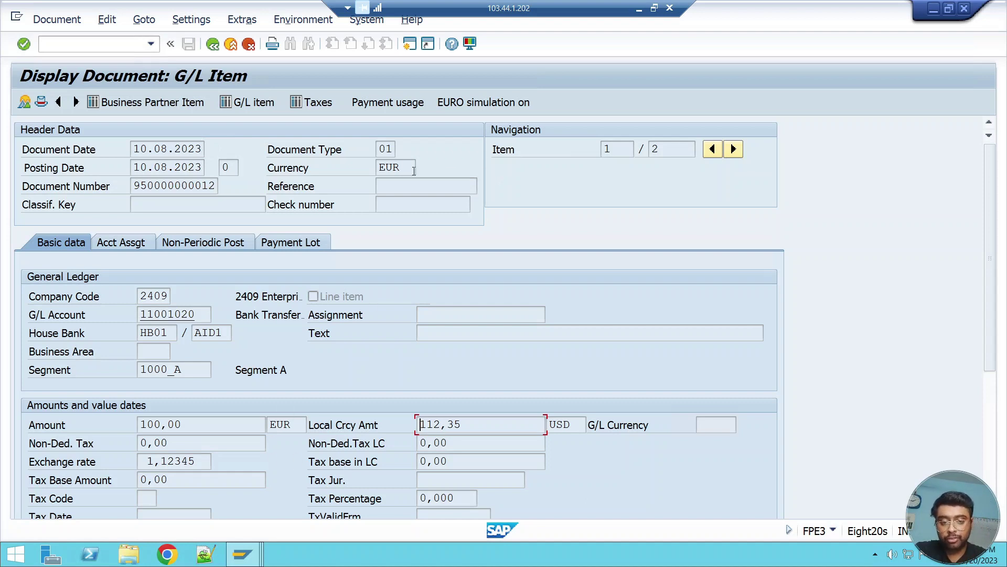
pyautogui.moveTo(194, 427); pyautogui.dragTo(133, 436)
pyautogui.click(132, 438)
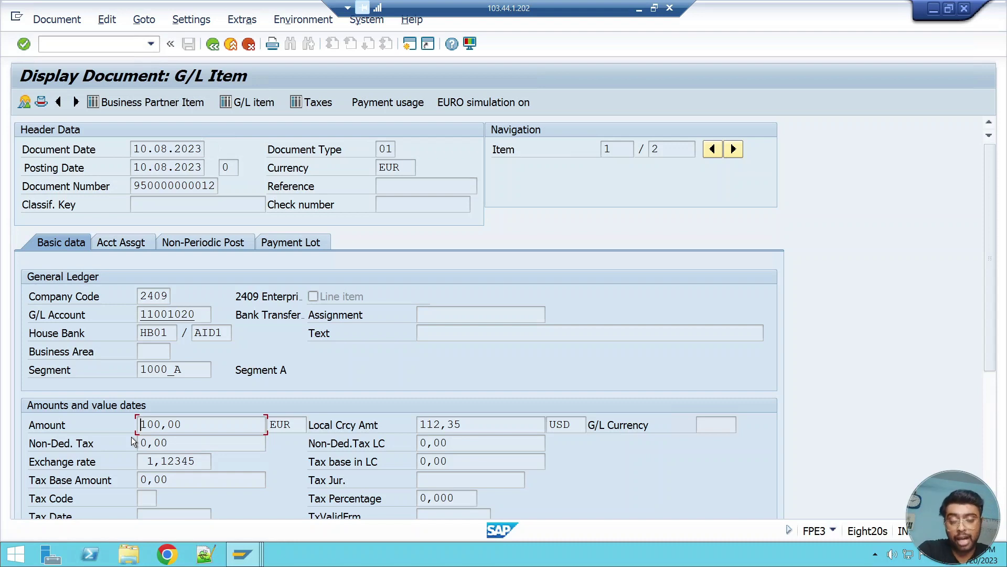
pyautogui.click(439, 425)
pyautogui.click(420, 425)
# Step: Go back to the payment document overview, open the Realized FX Rate Losses item and check its local currency amount
pyautogui.click(219, 48)
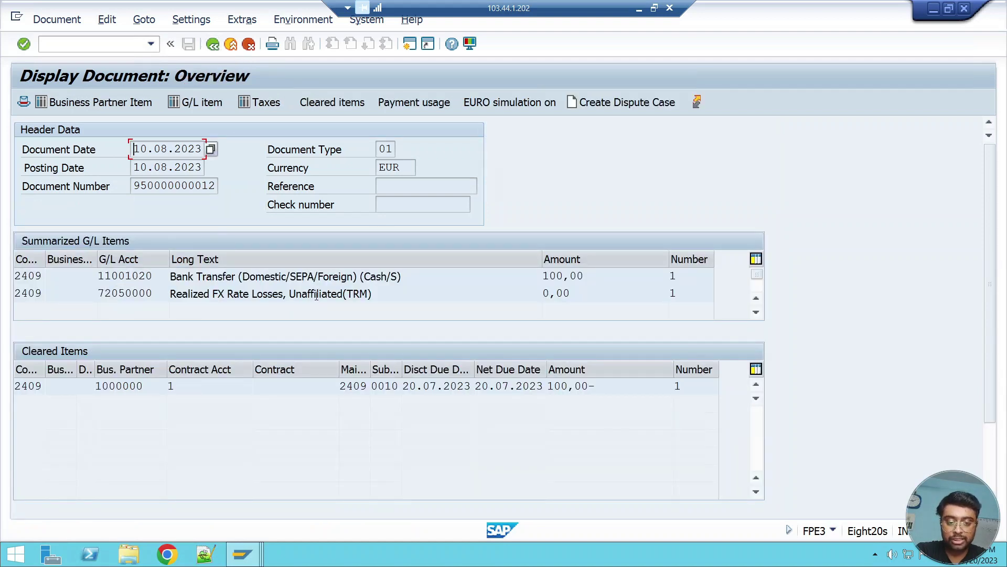
pyautogui.doubleClick(316, 294)
pyautogui.click(421, 425)
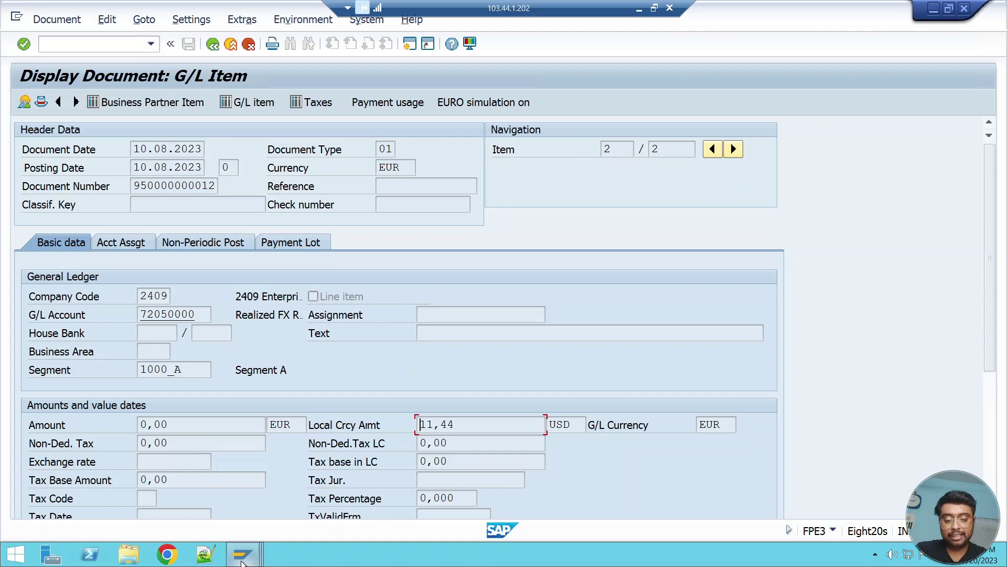
# Step: Switch to the Foreign Currency Valuation list and open transaction FPW2 in a new session
pyautogui.moveTo(241, 561)
pyautogui.click(663, 497)
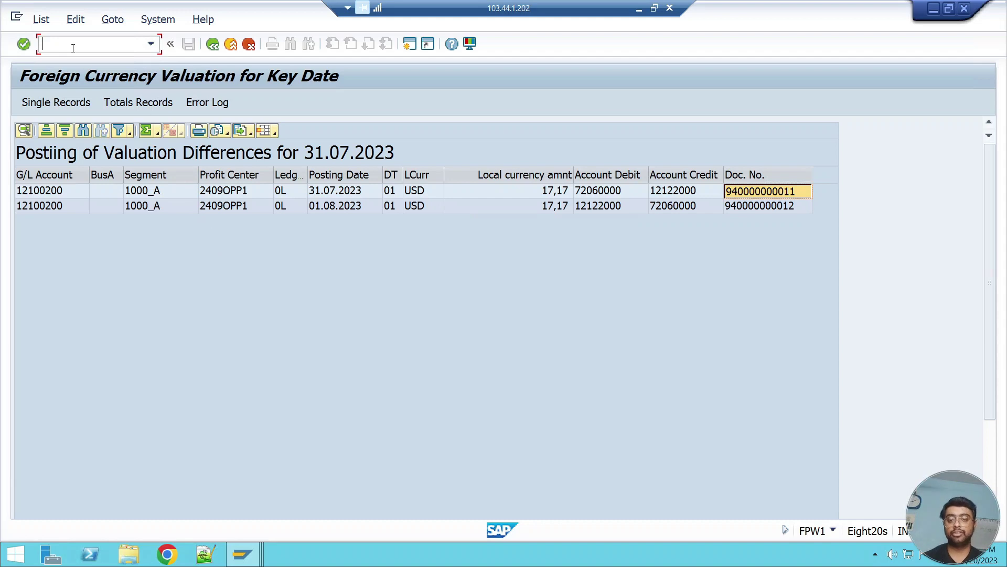
pyautogui.write('/ofp')
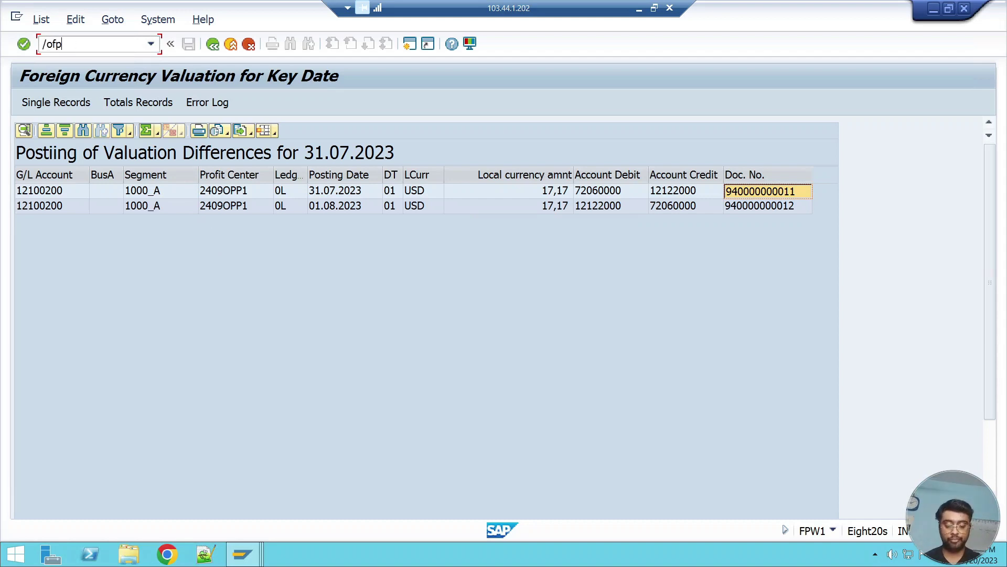
pyautogui.write('w2')
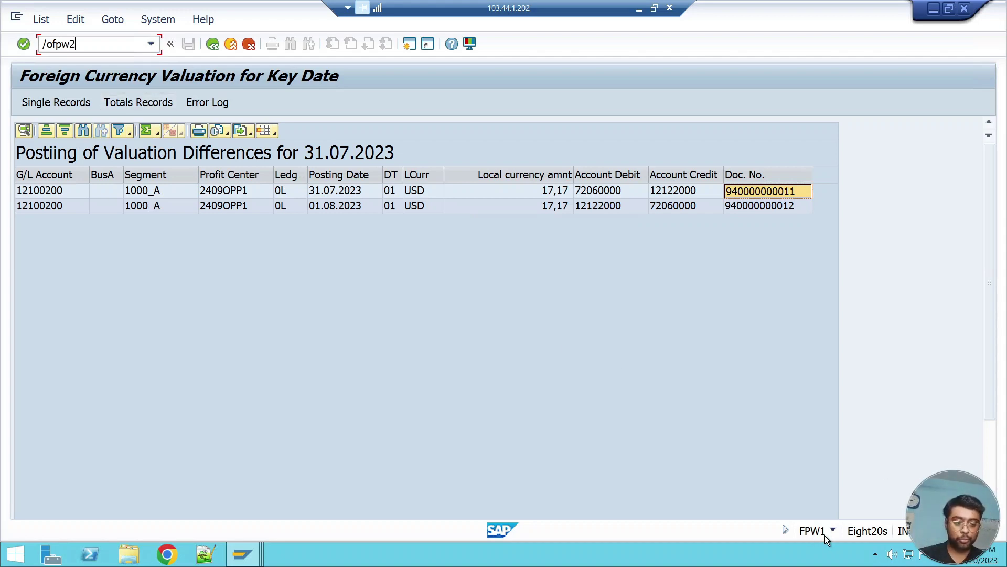
pyautogui.press('Return')
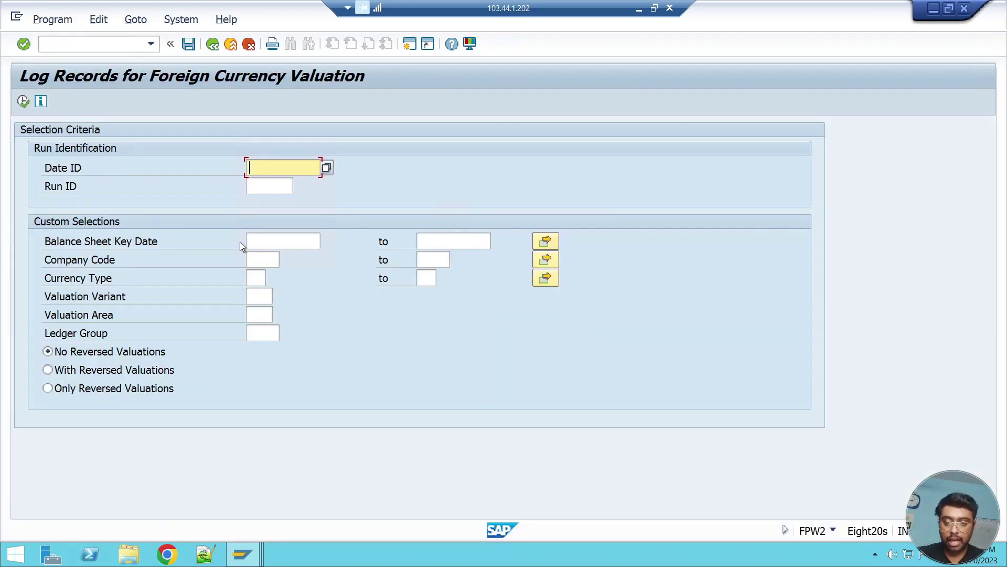
# Step: List the foreign currency valuation log records for company code 2409 with balance sheet key date 31.07.2023
pyautogui.click(260, 261)
pyautogui.write('2409')
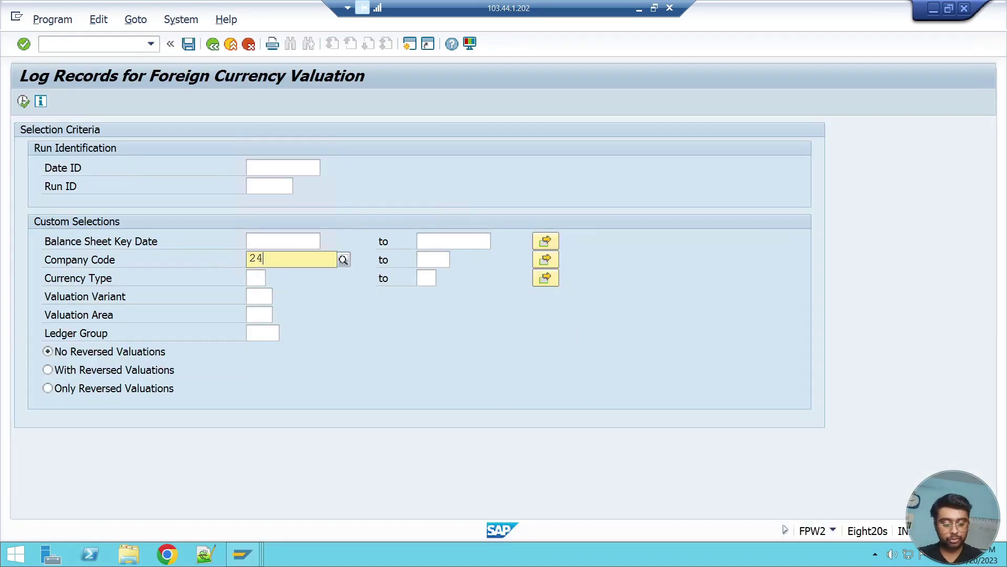
pyautogui.click(267, 241)
pyautogui.click(326, 240)
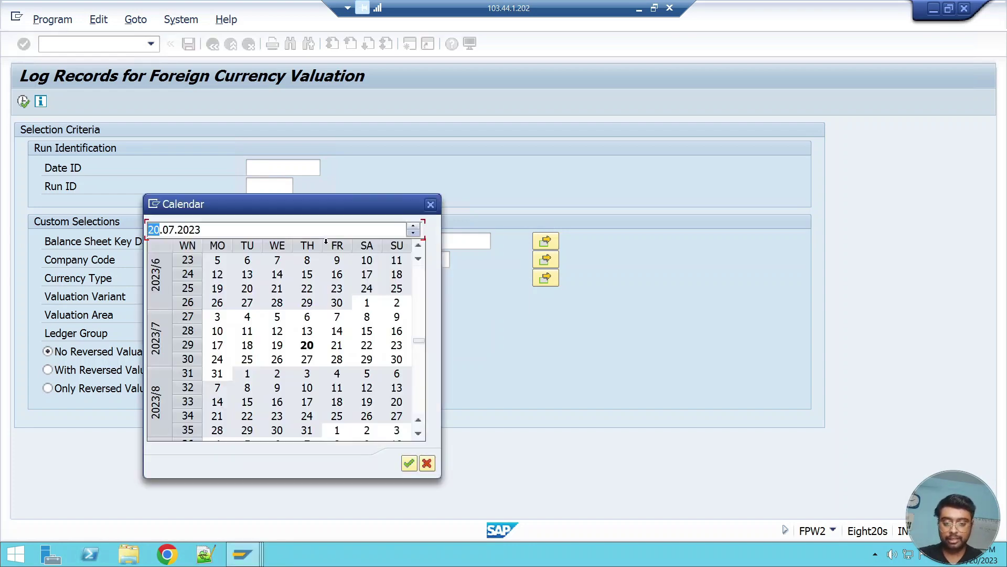
pyautogui.doubleClick(219, 373)
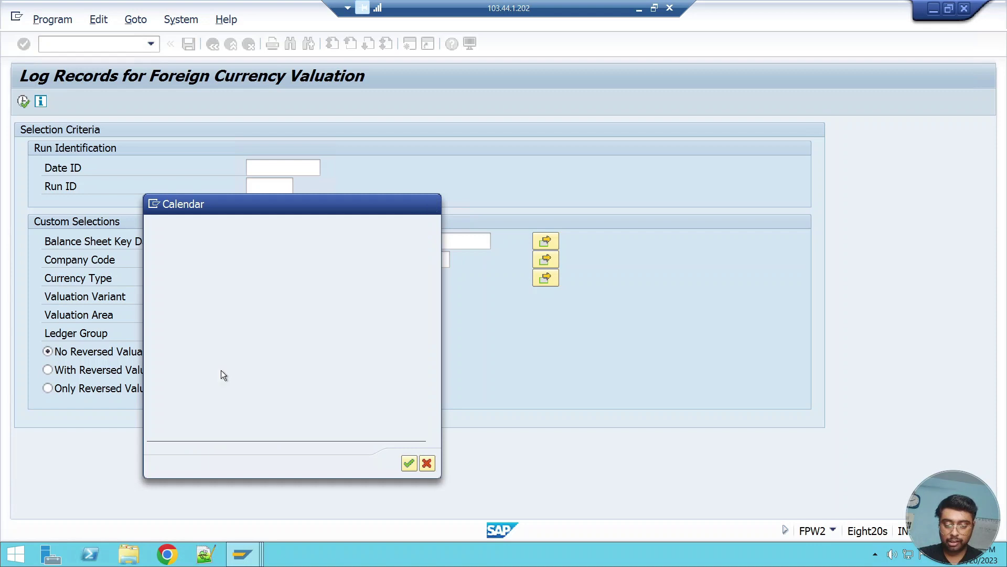
pyautogui.click(23, 101)
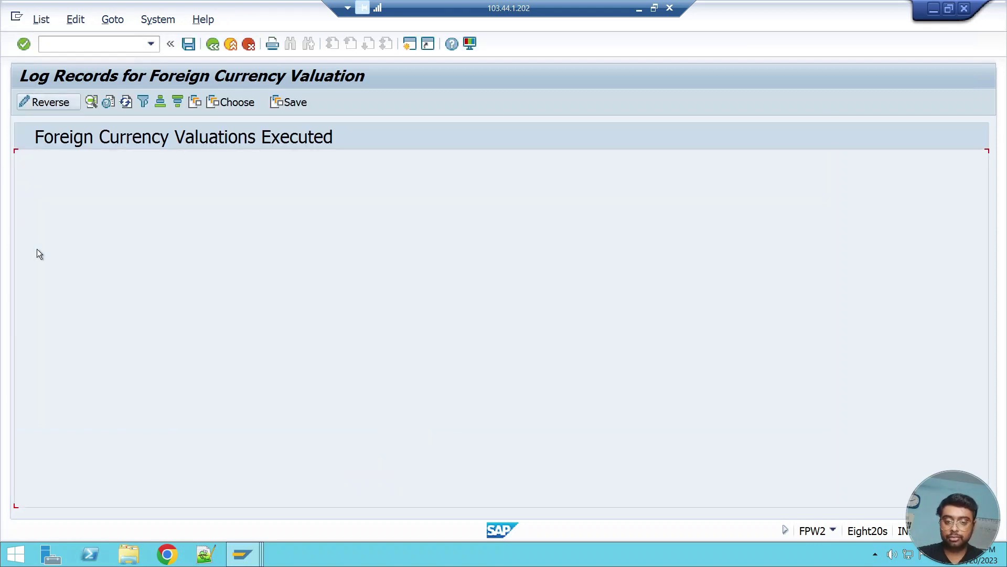
pyautogui.click(23, 176)
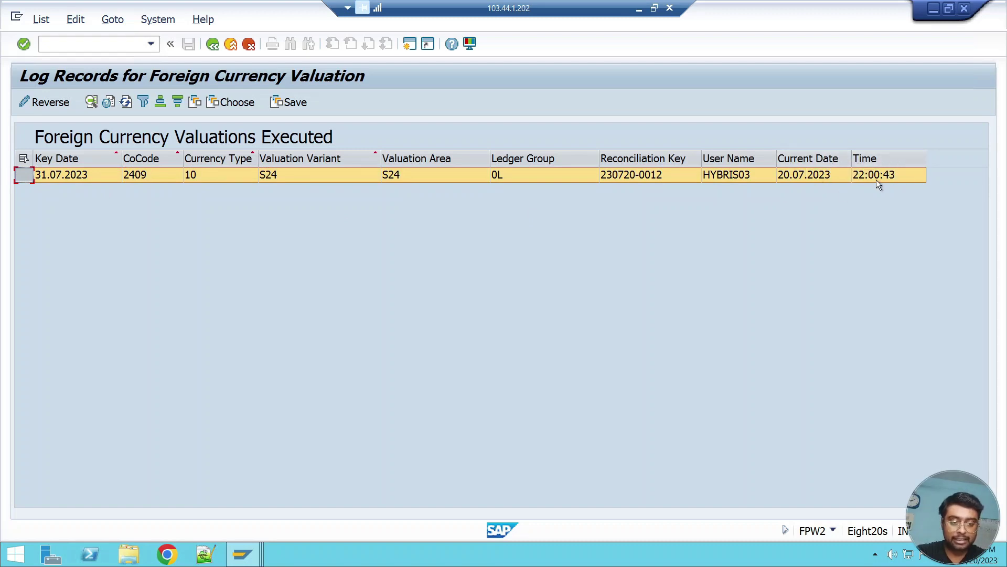
pyautogui.click(56, 102)
pyautogui.press('End')
pyautogui.write('3')
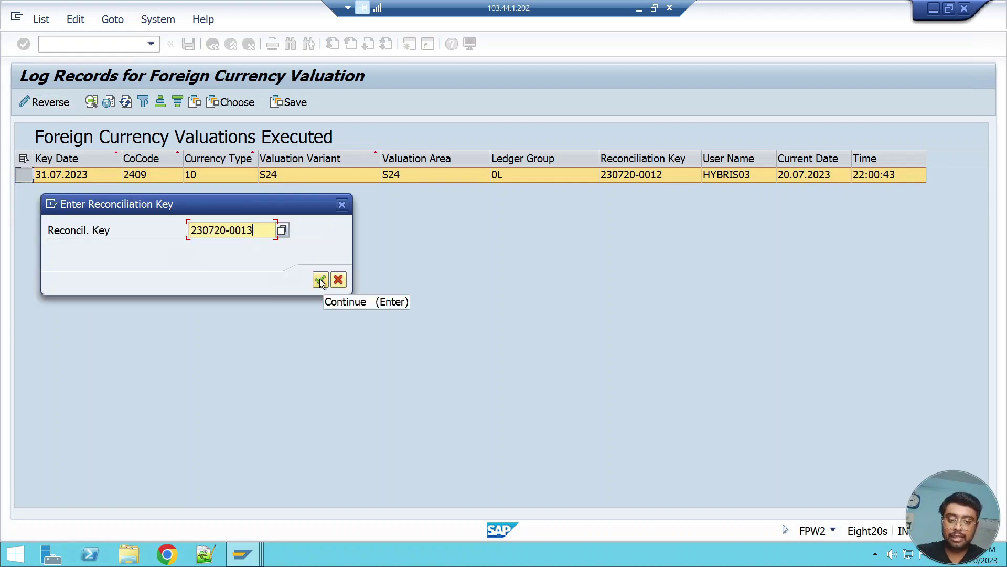
pyautogui.click(321, 281)
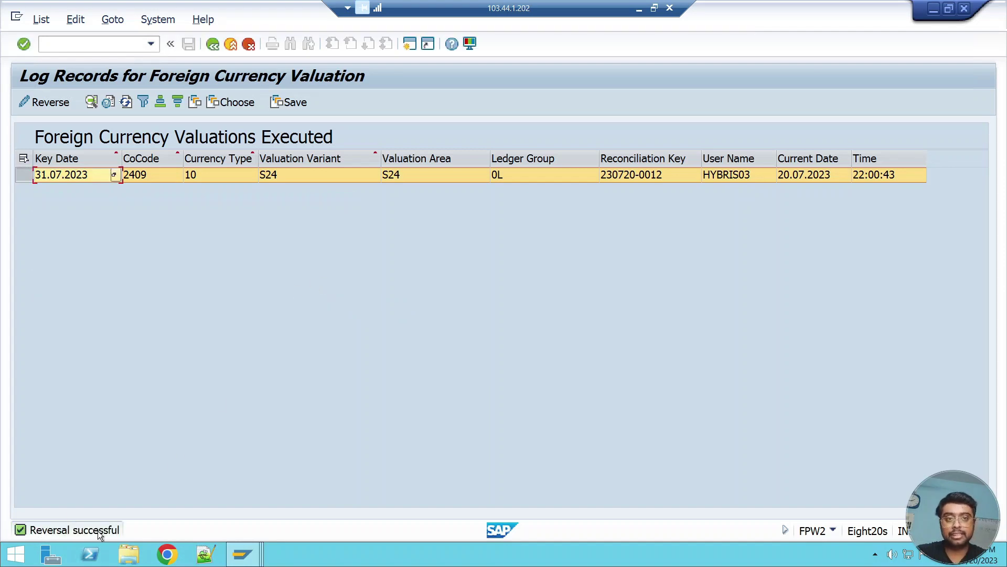
# Step: Return to the selection criteria, recheck the log for non-reversed valuations, and list only the reversed ones
pyautogui.click(213, 44)
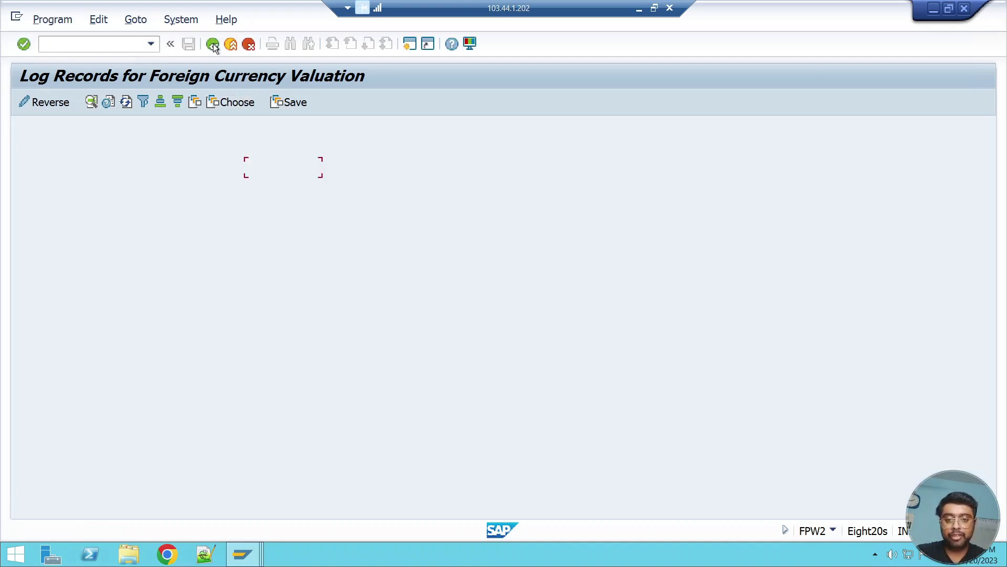
pyautogui.click(23, 102)
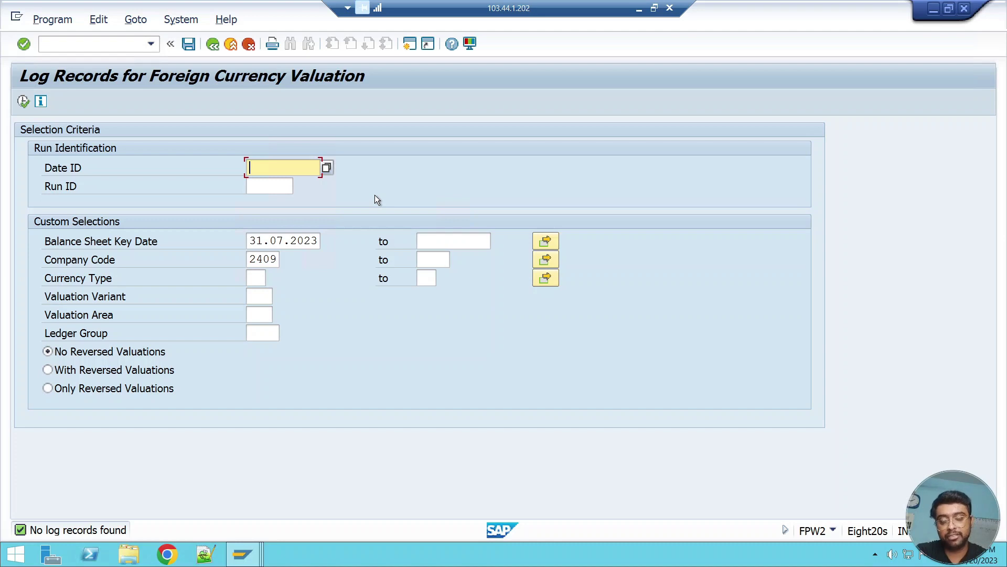
pyautogui.click(47, 388)
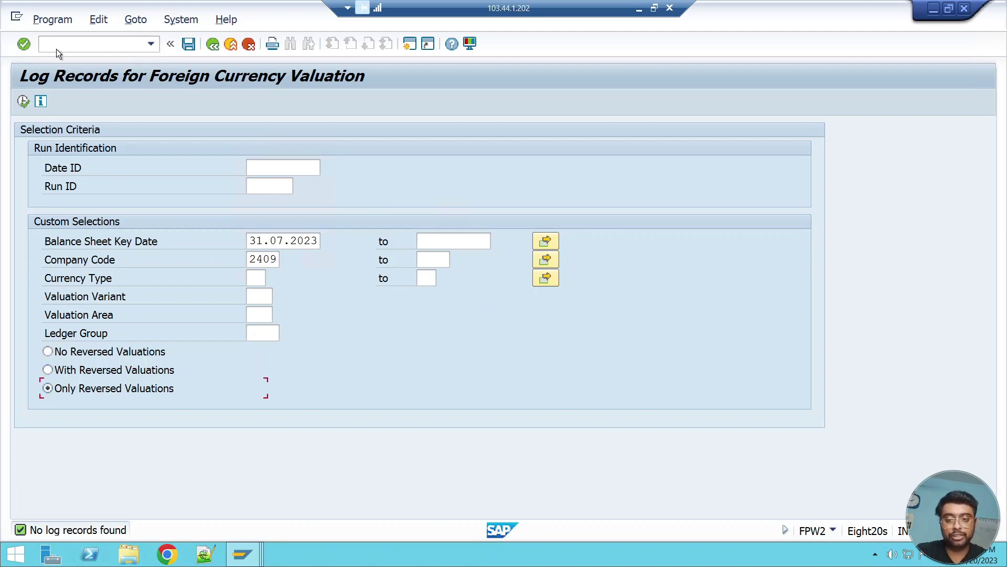
pyautogui.click(23, 101)
pyautogui.click(23, 181)
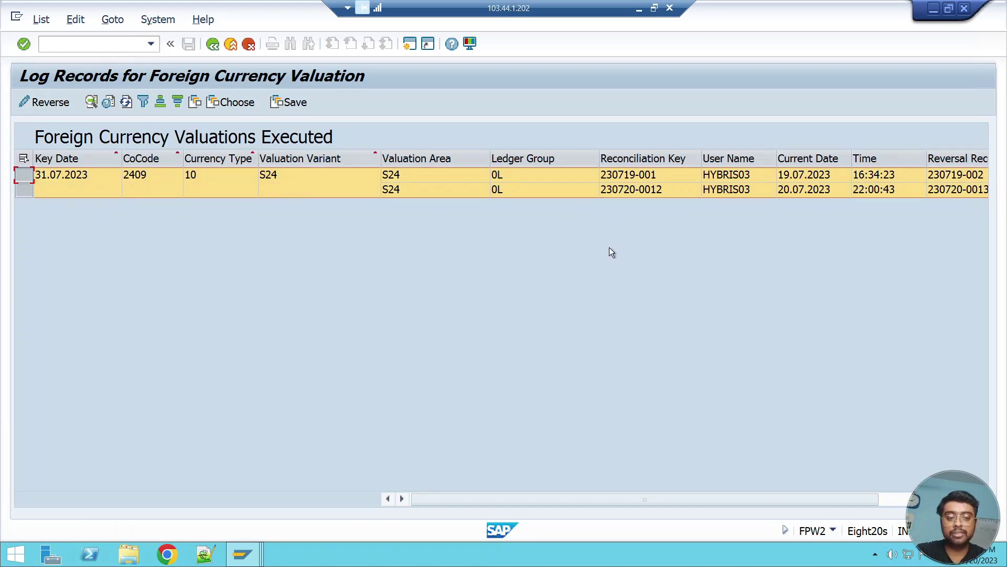
# Step: Compare the current dates of the two reversed valuation runs in the log list
pyautogui.click(790, 191)
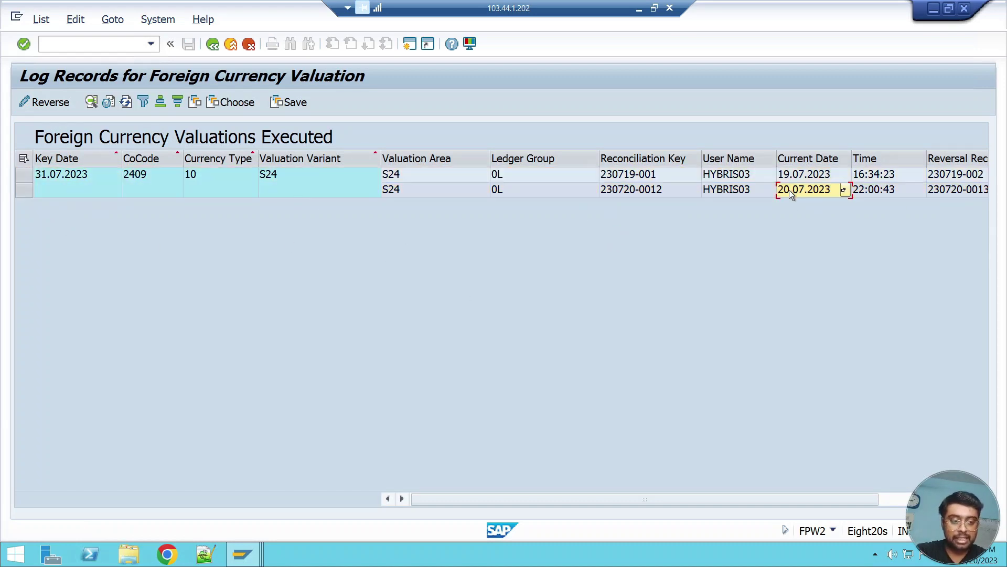
pyautogui.click(790, 178)
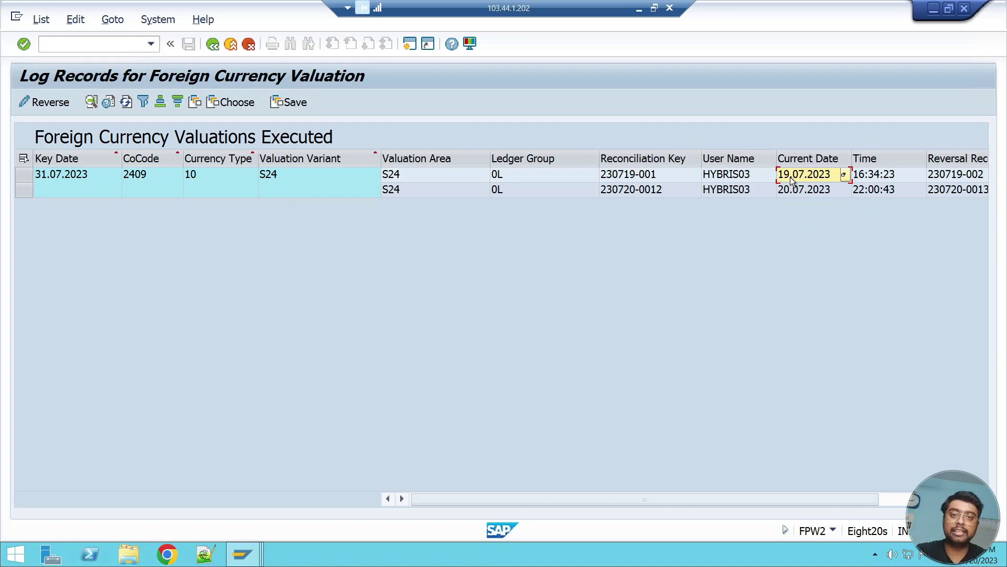
pyautogui.click(797, 193)
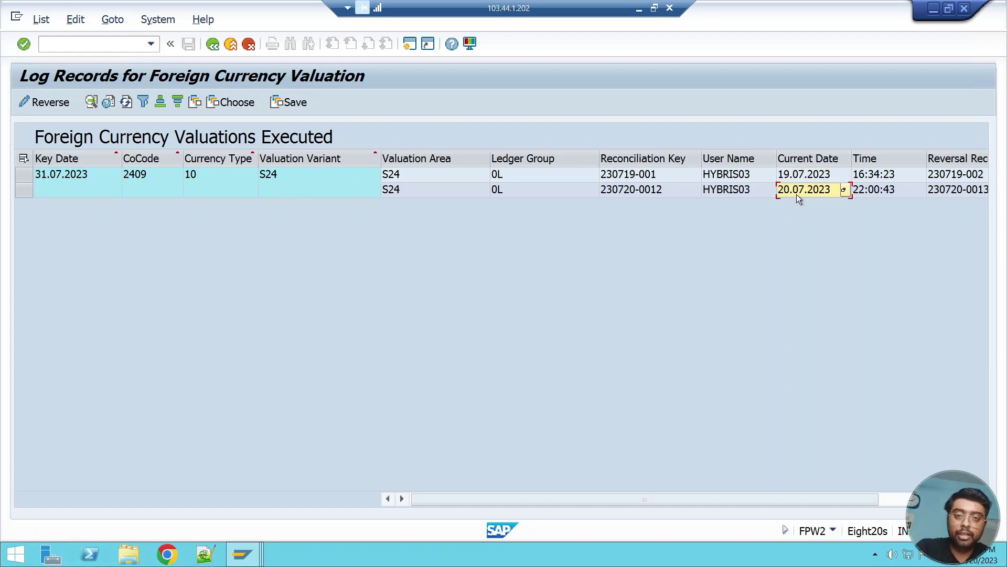